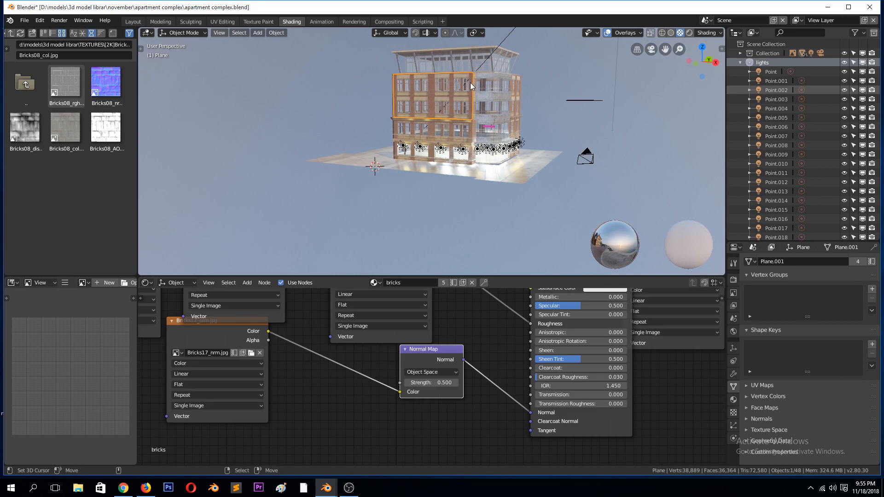
- Examine the brick facade, windows and corner balconies of the apartment complex up close and from several angles
scroll(477, 106, up, 5)
middle_drag(501, 178, 521, 178)
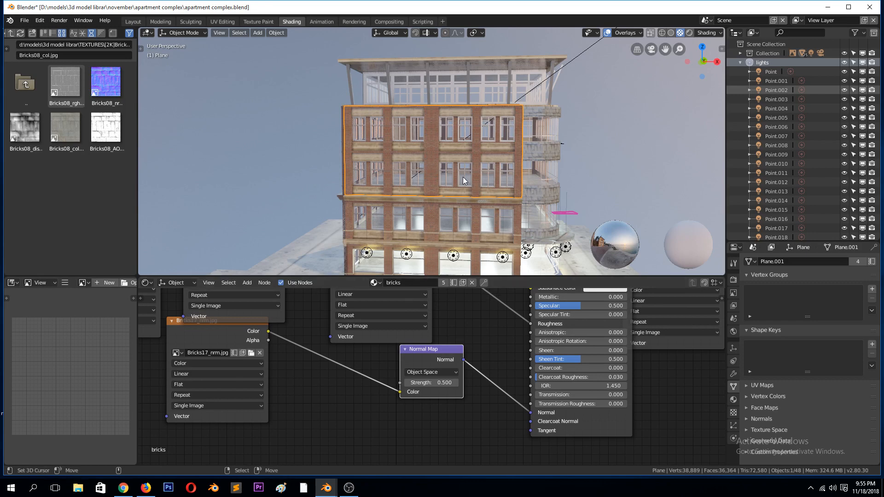
middle_drag(430, 161, 485, 184)
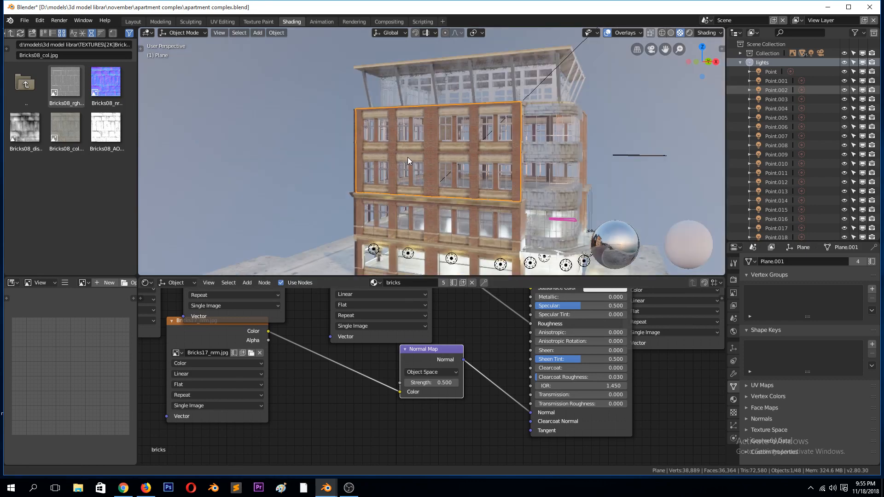
scroll(486, 185, up, 2)
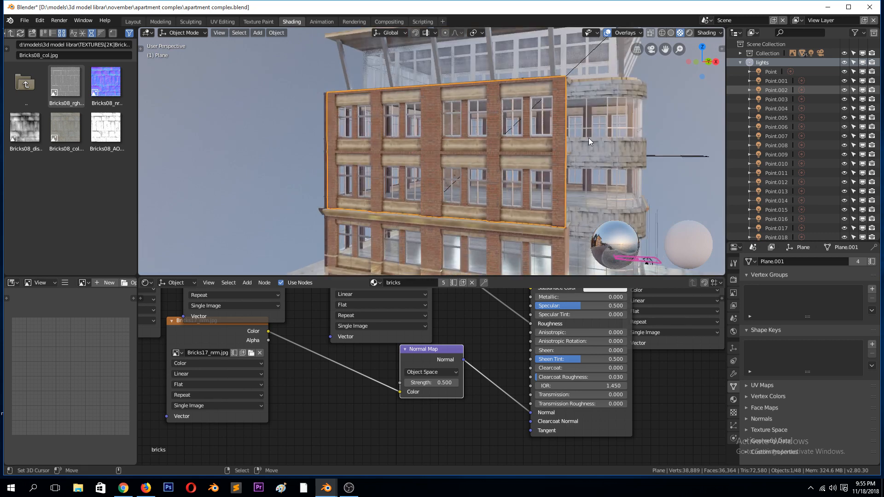
scroll(592, 135, up, 3)
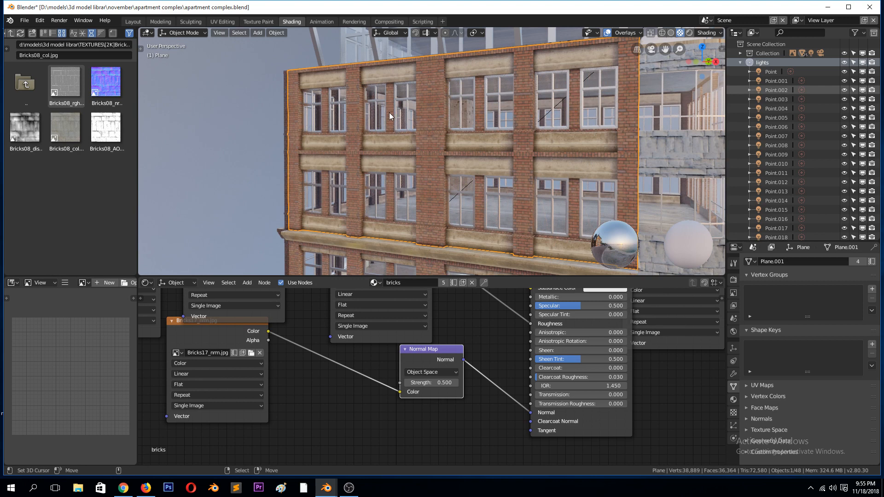
scroll(389, 113, down, 5)
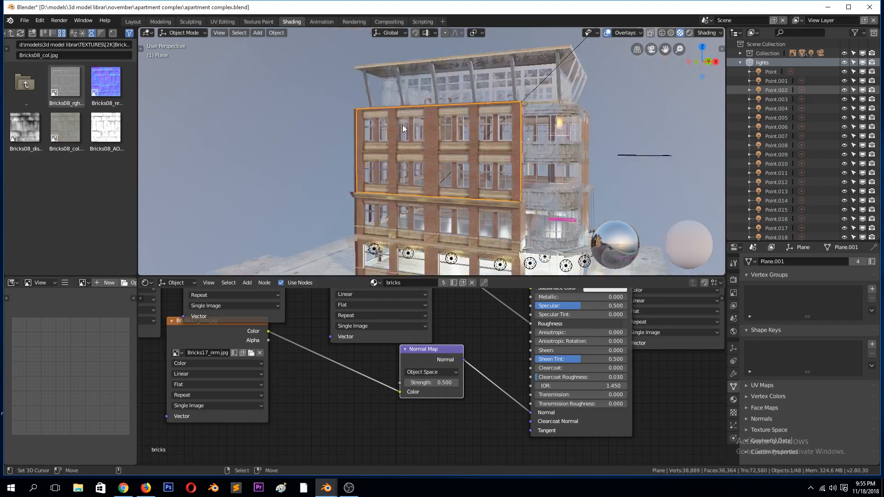
middle_drag(436, 169, 560, 148)
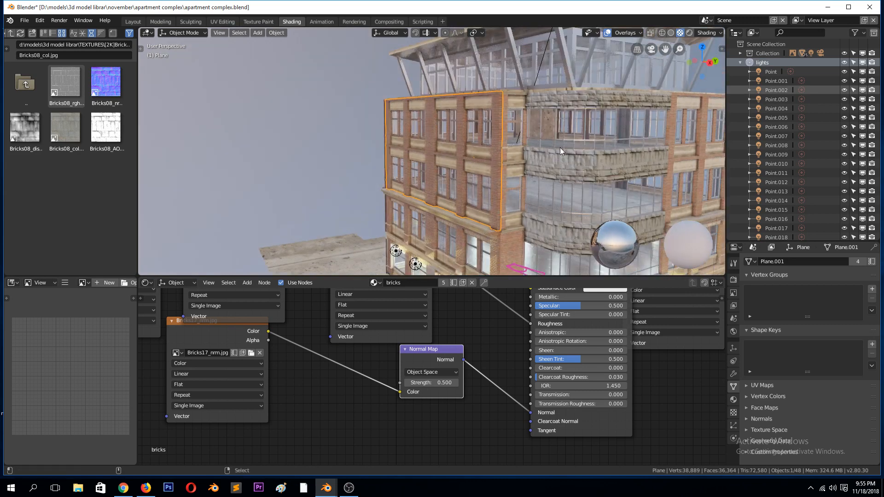
key(alt+a)
middle_drag(584, 178, 601, 181)
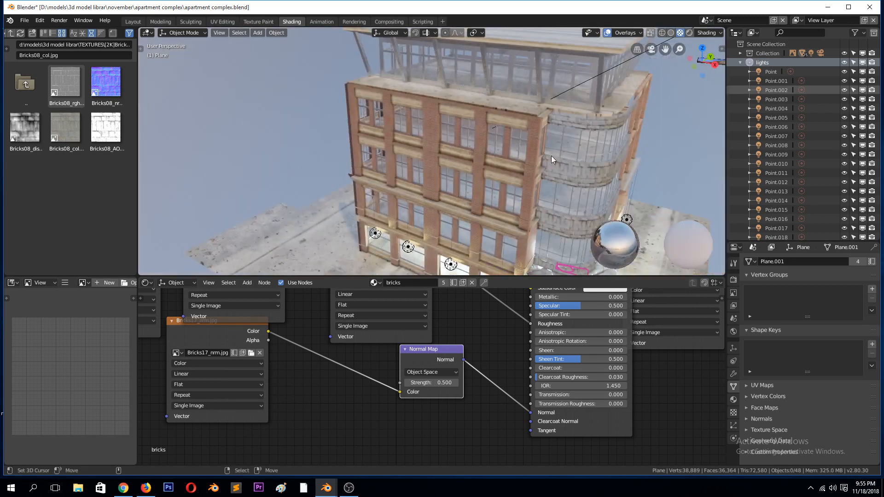
middle_drag(534, 157, 529, 137)
scroll(517, 136, up, 3)
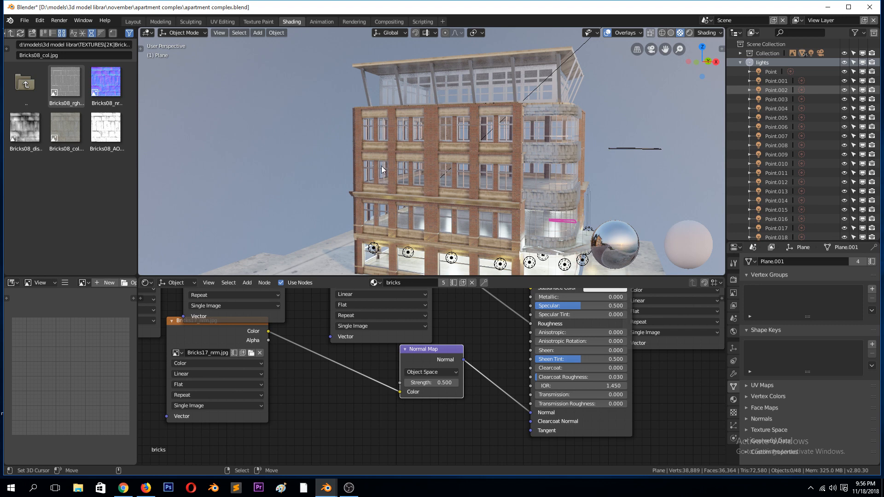
middle_drag(496, 172, 477, 185)
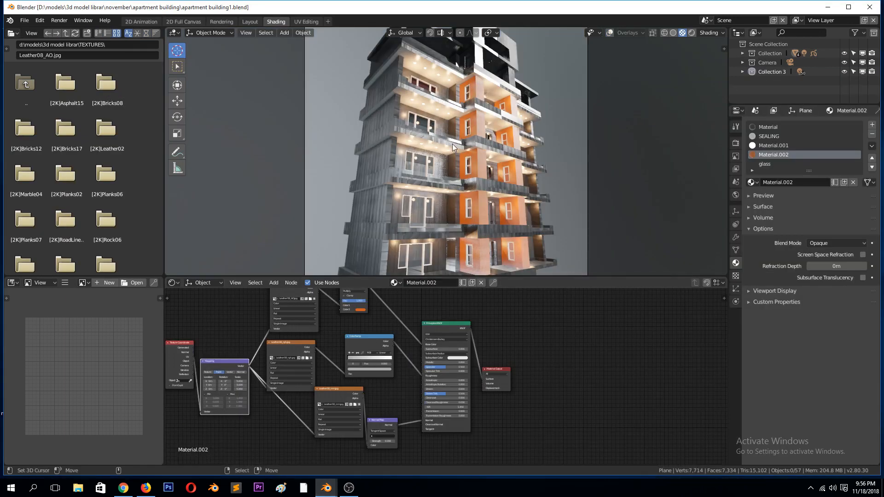
- Select the main body of the apartment tower and show its modifiers in the Layout workspace, with the Mirror modifier collapsed
scroll(453, 147, down, 2)
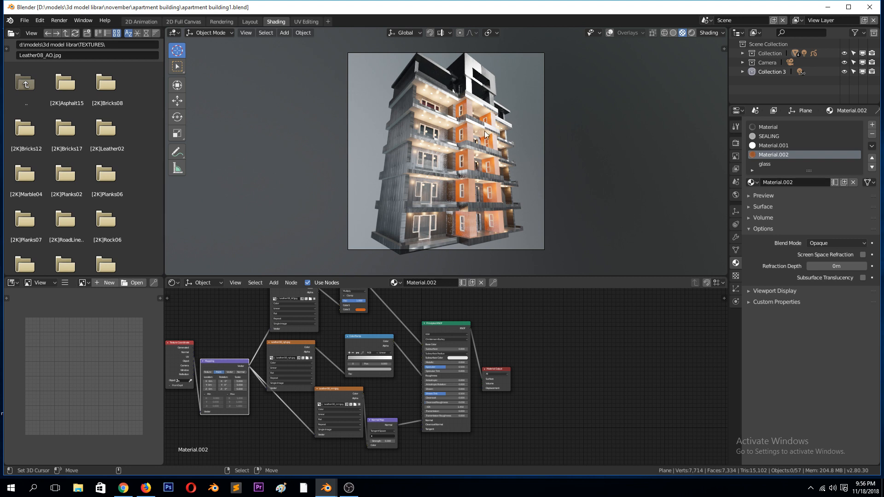
click(391, 215)
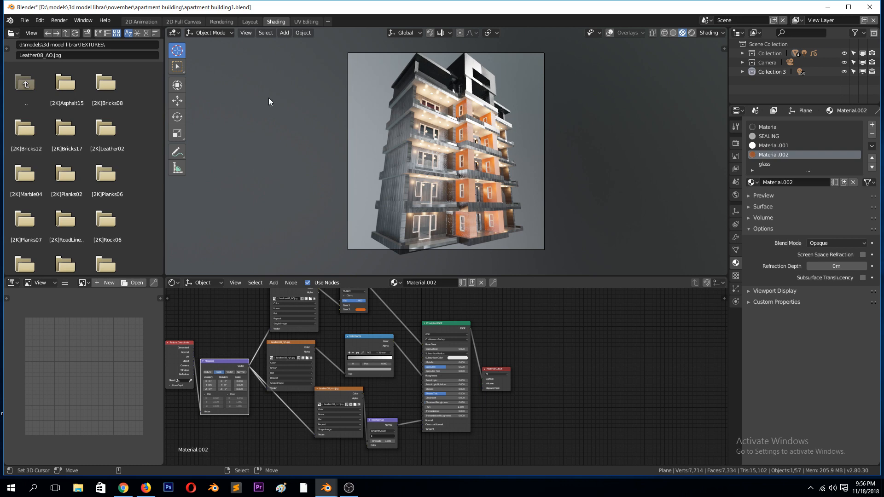
click(244, 23)
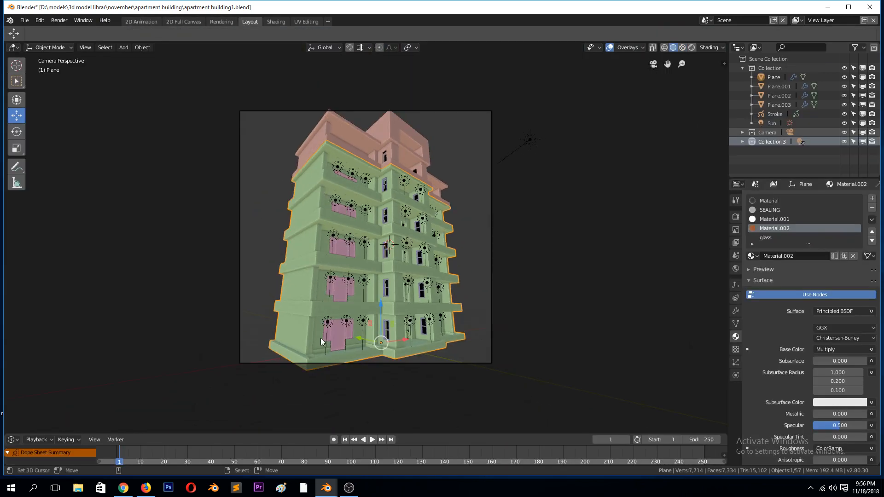
click(736, 310)
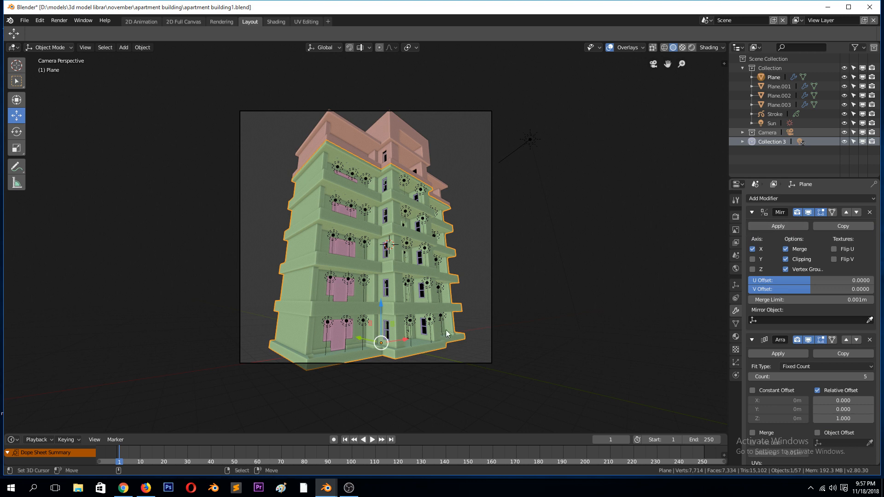
click(751, 212)
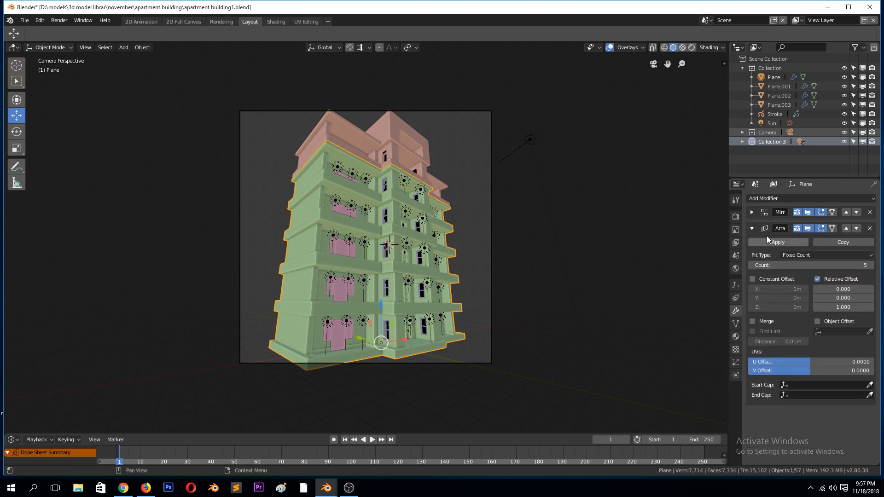
- Inspect the tower's single base floor in Object and Edit Mode with the Array modifier temporarily hidden in the viewport
click(809, 228)
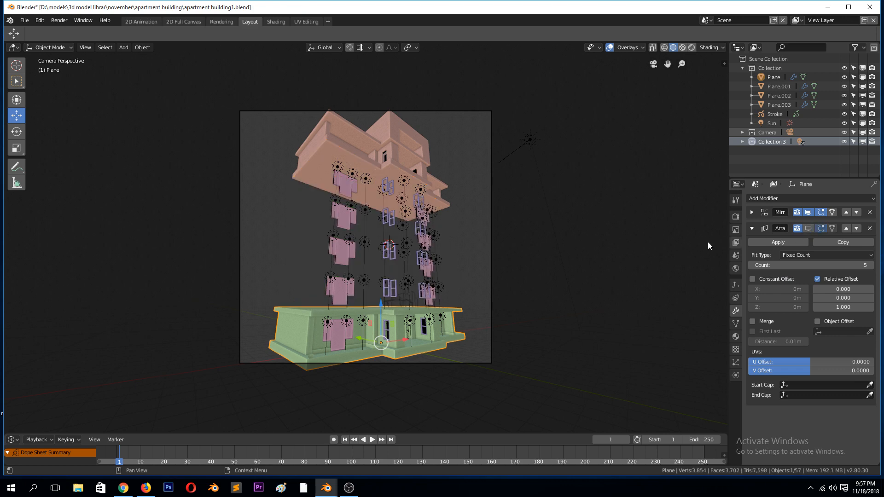
middle_drag(423, 263, 366, 259)
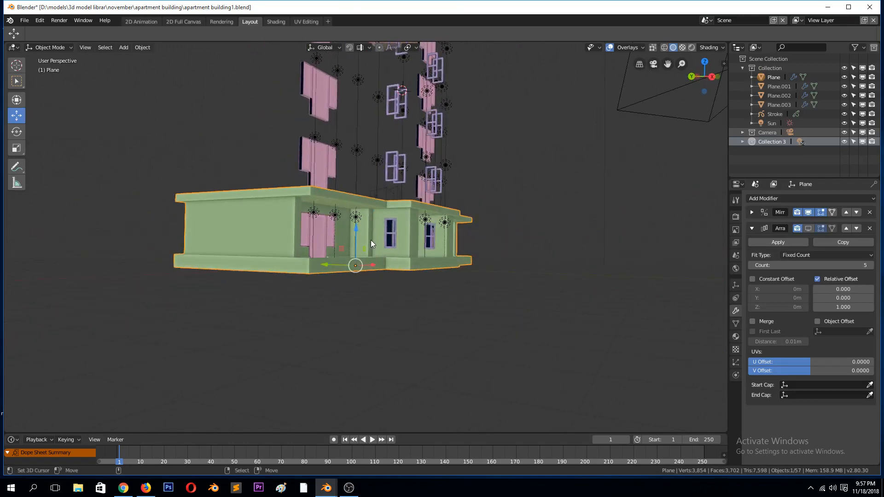
key(g)
right_click(422, 220)
key(Tab)
middle_drag(421, 221, 359, 249)
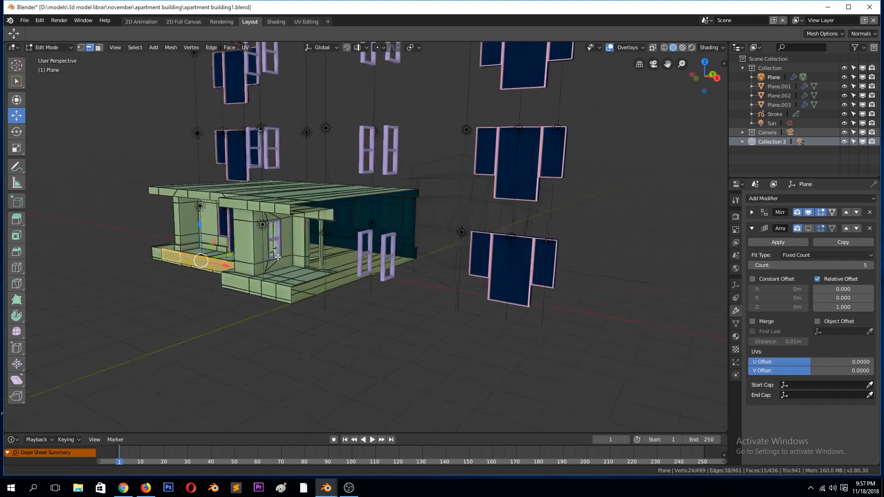
middle_drag(725, 242, 698, 223)
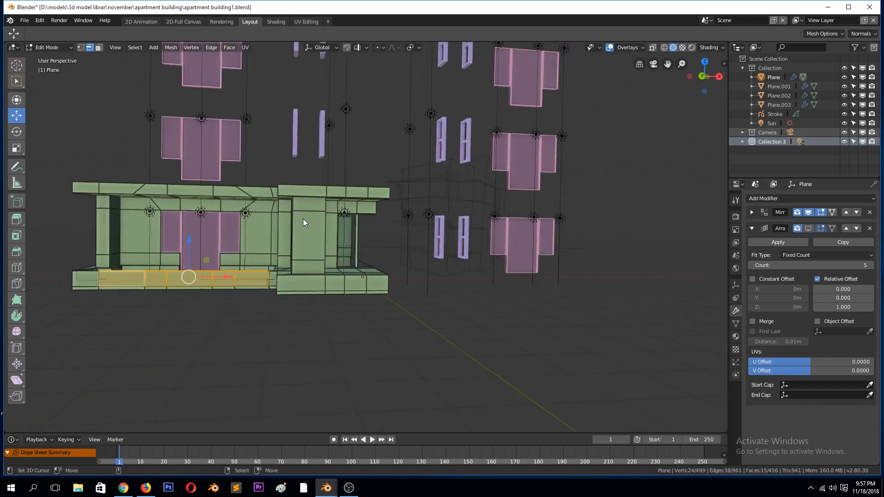
key(Tab)
middle_drag(303, 220, 329, 239)
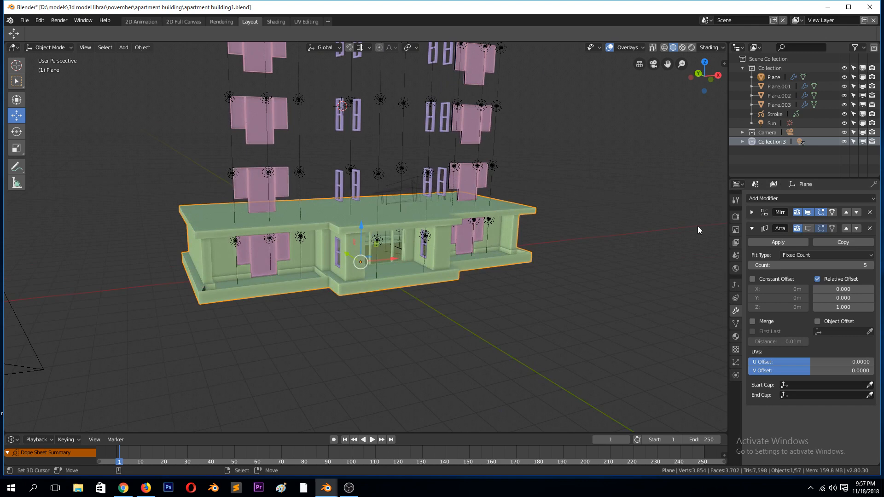
click(807, 228)
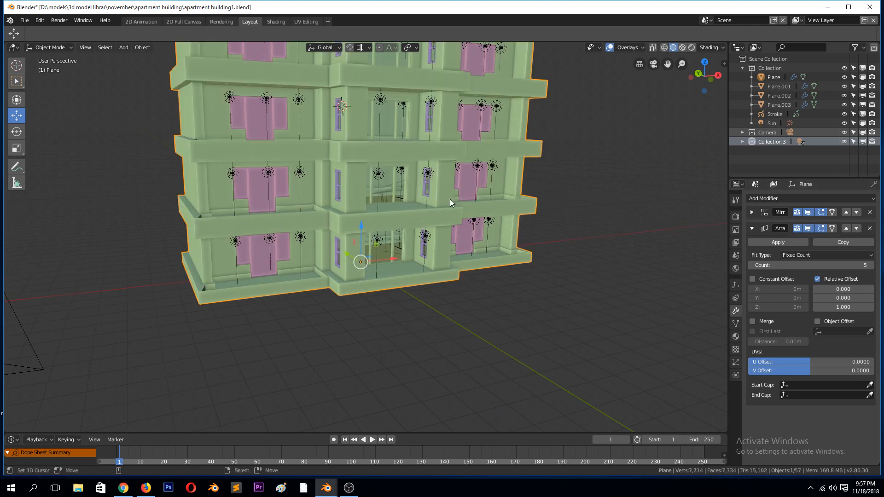
- Inspect the half-floor base mesh with the Mirror and Array modifiers temporarily hidden in the viewport, restoring both
middle_drag(449, 198, 410, 180)
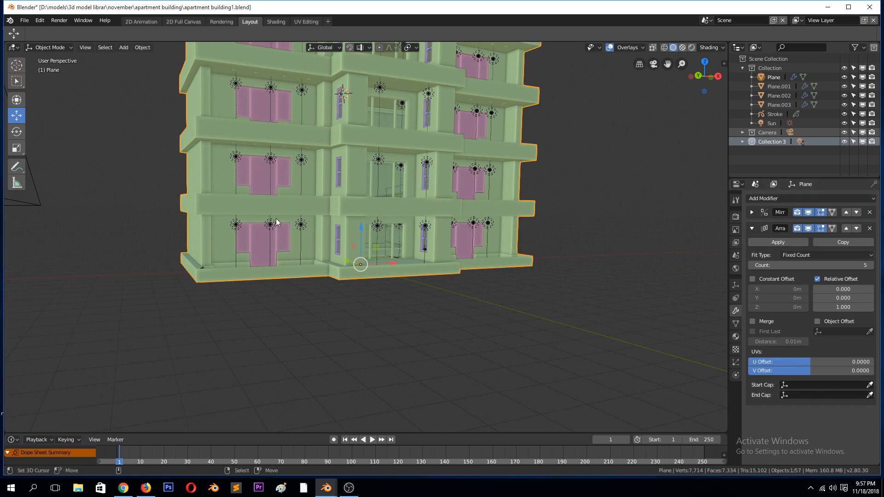
scroll(201, 240, up, 2)
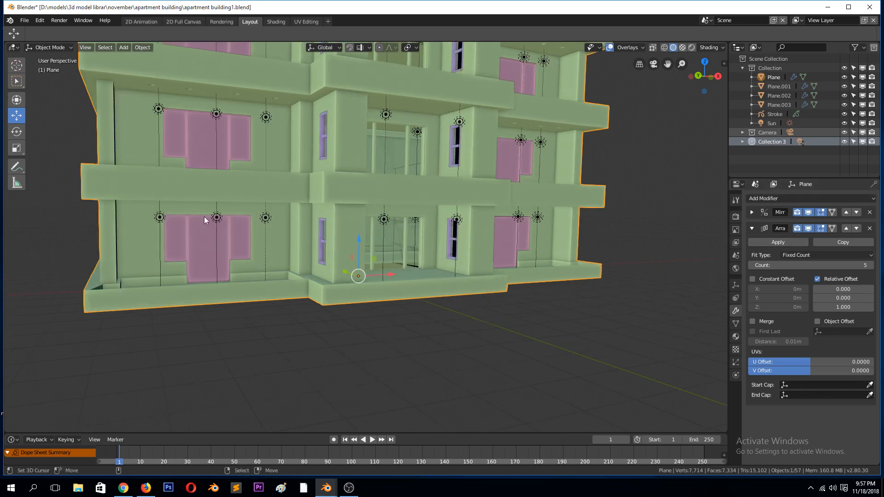
click(808, 212)
click(808, 229)
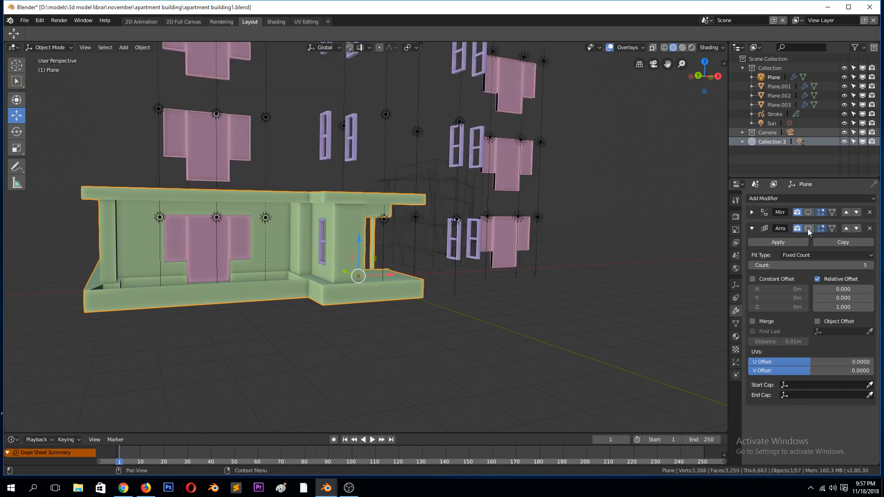
mouse_move(331, 273)
middle_down()
mouse_move(369, 269)
mouse_move(380, 255)
mouse_move(325, 263)
middle_up()
scroll(377, 253, up, 4)
middle_drag(397, 216, 379, 243)
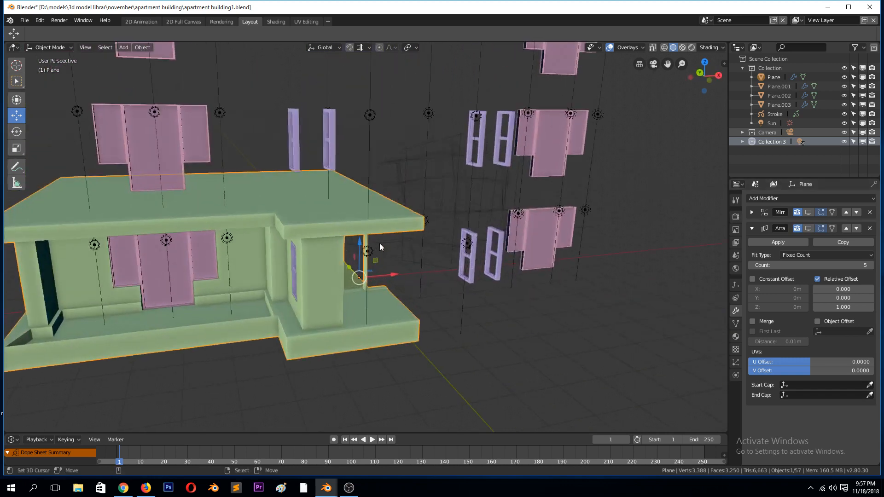
click(809, 228)
scroll(256, 180, down, 4)
middle_drag(256, 181, 282, 178)
click(808, 212)
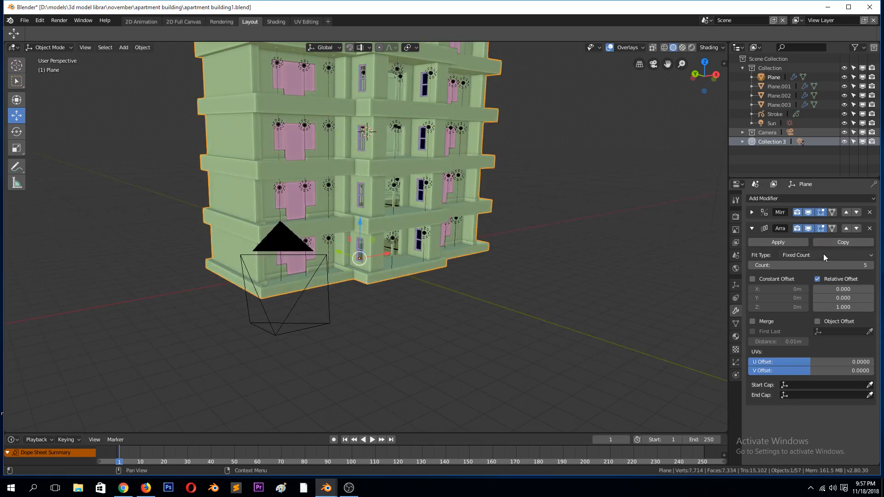
- Reduce the tower's Array count to 1 and raise it to 12 floors
scroll(321, 191, down, 4)
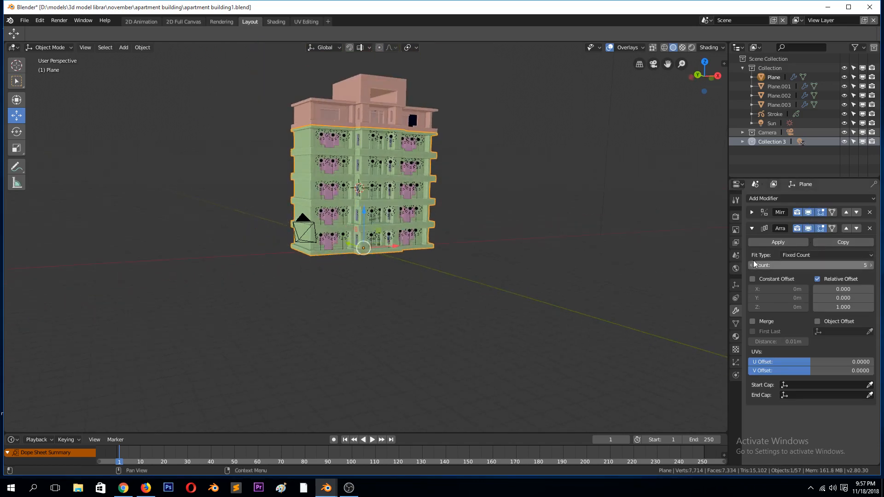
drag(751, 265, 728, 265)
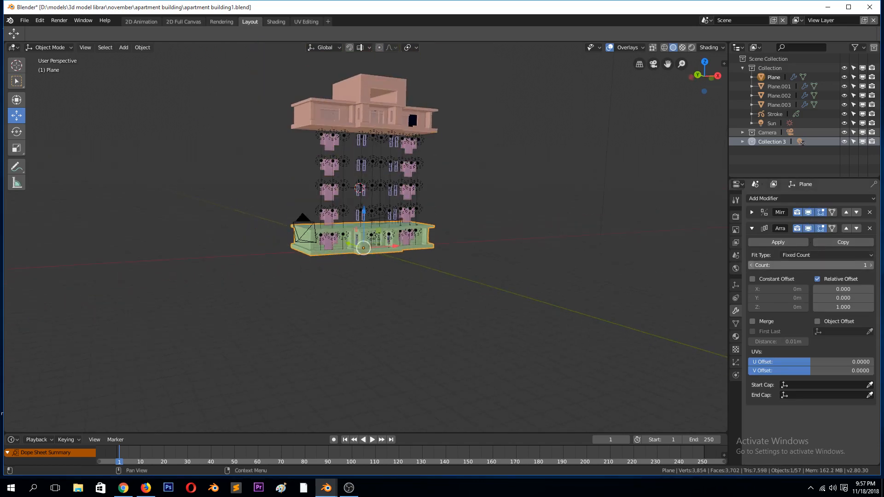
click(871, 265)
click(870, 266)
click(870, 265)
click(871, 265)
click(870, 265)
click(871, 265)
click(871, 265)
click(870, 265)
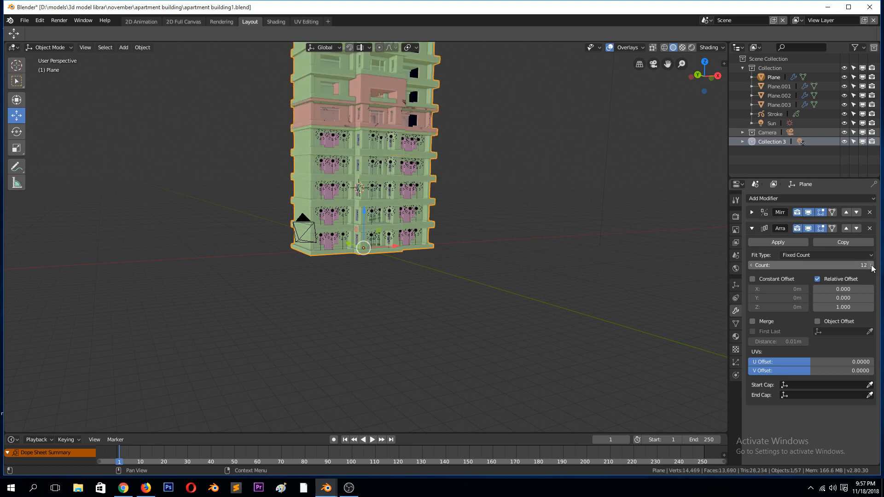
- Set the tower's Array count to 8, try 7, and bring it down to 5 floors
double_click(755, 266)
text(8)
key(Return)
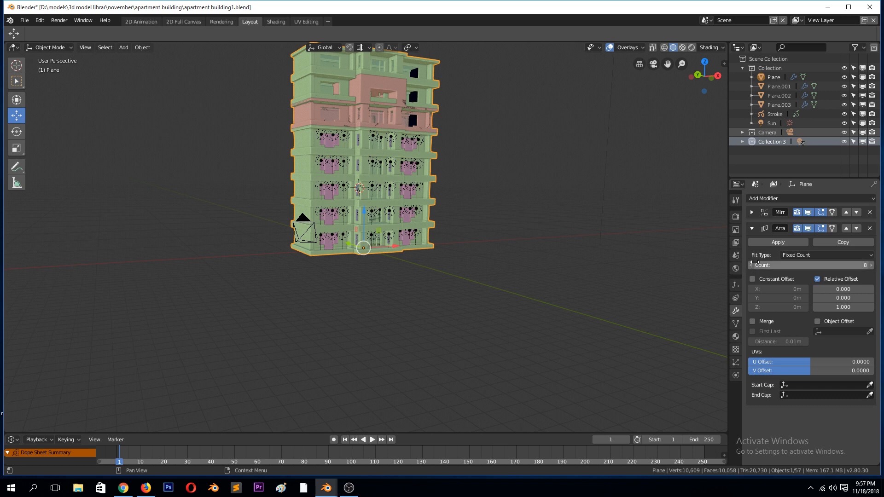
double_click(754, 265)
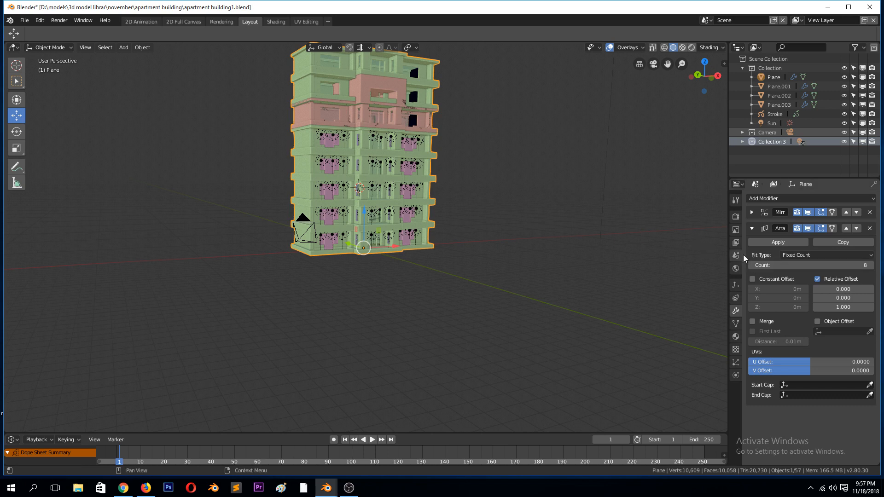
text(7)
key(Return)
click(752, 265)
click(750, 266)
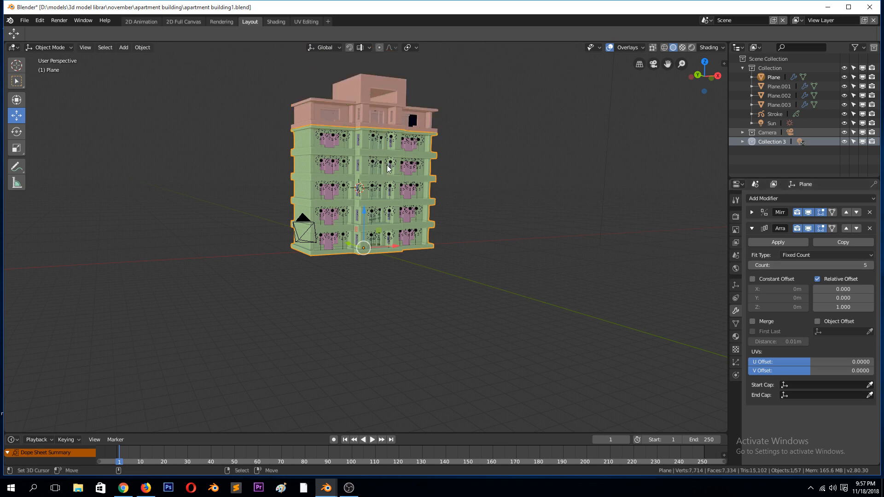
- Examine the separate rooftop section from several angles and open its mesh in Edit Mode
click(308, 114)
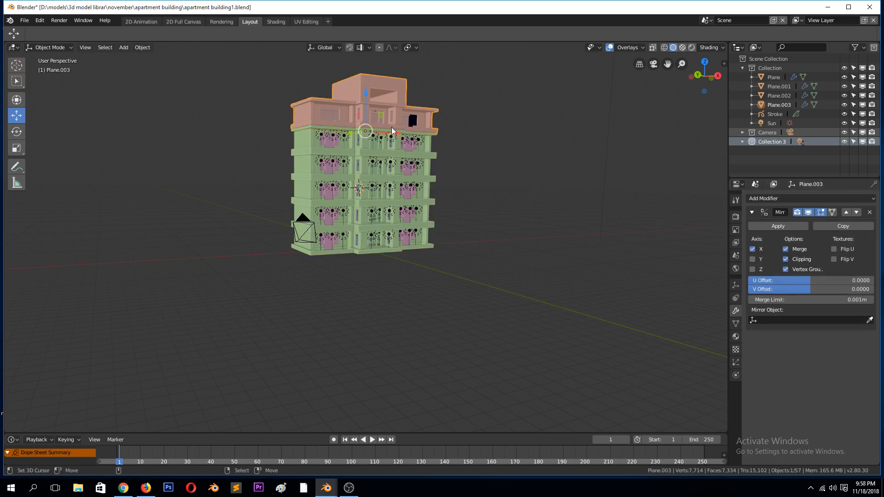
key(g)
key(Escape)
middle_drag(388, 123, 334, 139)
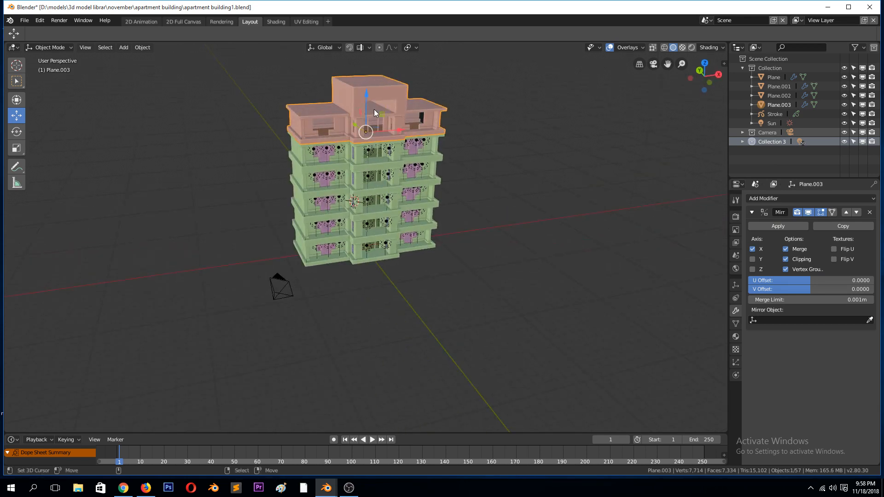
scroll(375, 110, up, 3)
key(alt+a)
middle_drag(375, 112, 382, 99)
scroll(374, 132, down, 3)
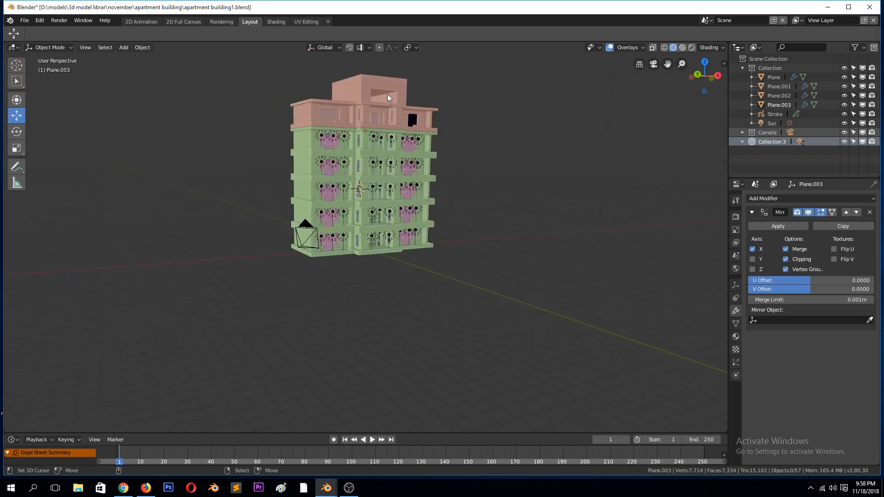
click(388, 93)
key(Tab)
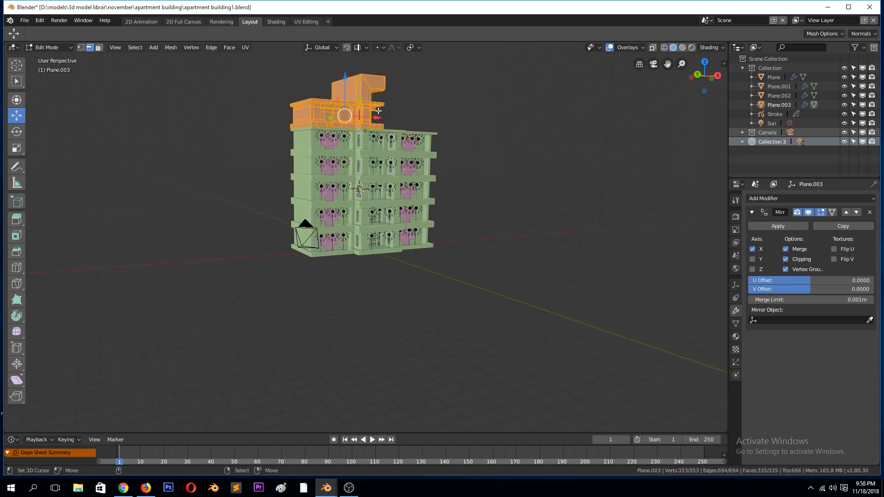
- Frame the rooftop mesh, return it to Object Mode, and examine the rooftop and tower facade from several angles
key(KP_Decimal)
middle_drag(405, 162, 331, 142)
key(Tab)
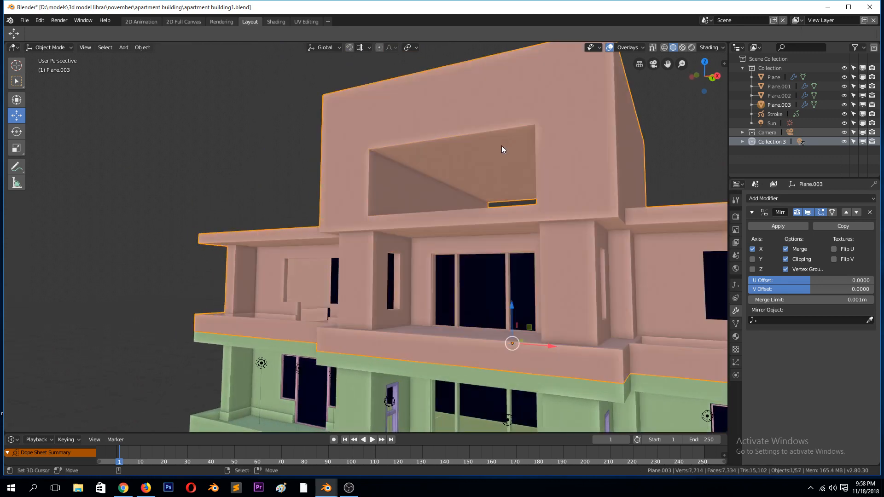
scroll(537, 169, down, 3)
middle_drag(538, 171, 582, 172)
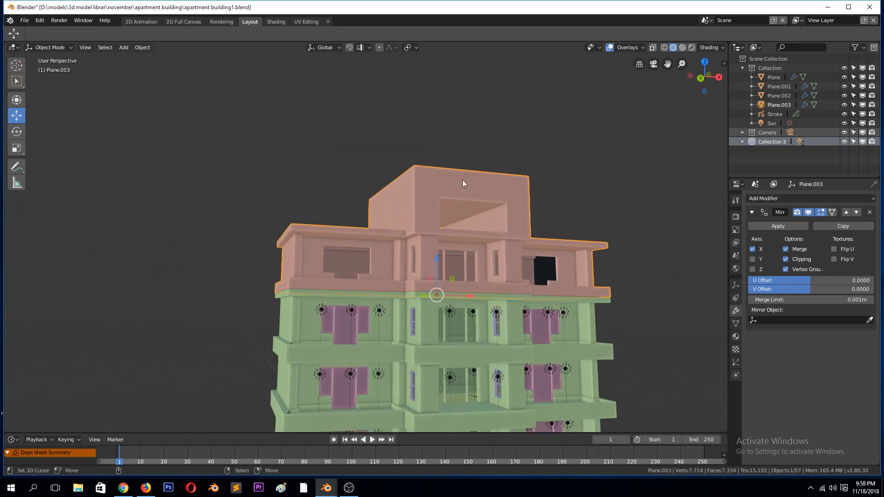
scroll(463, 183, down, 5)
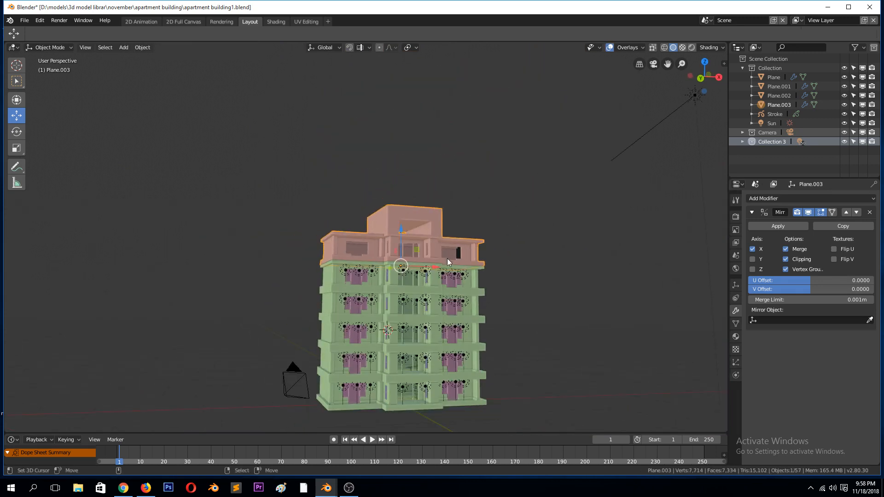
scroll(447, 262, up, 3)
drag(667, 64, 683, 2)
scroll(493, 233, up, 2)
mouse_move(455, 231)
middle_down()
mouse_move(473, 236)
mouse_move(450, 223)
middle_up()
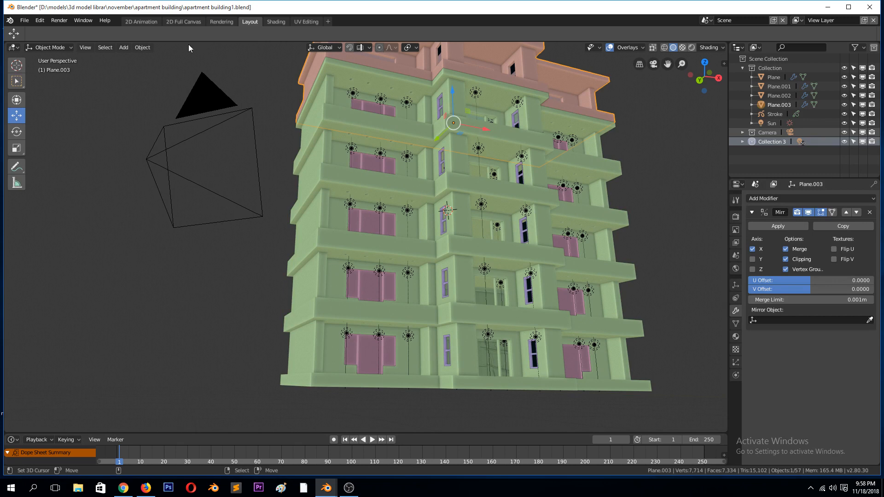
- Switch to the Shading workspace and select the tower's main body, showing the node setup of its first slot, Material
click(276, 22)
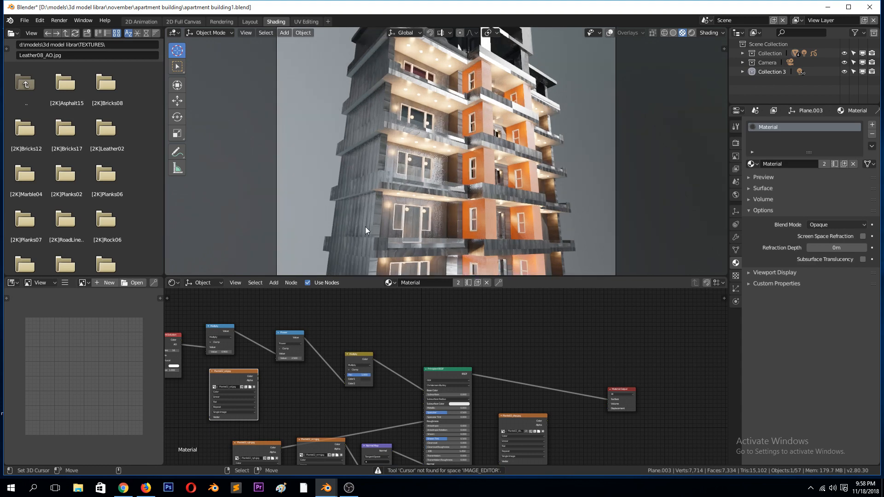
click(373, 246)
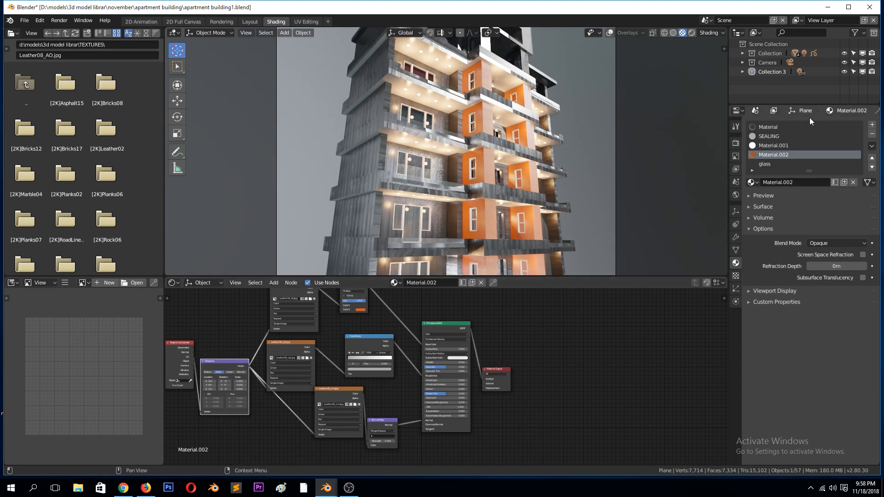
click(781, 127)
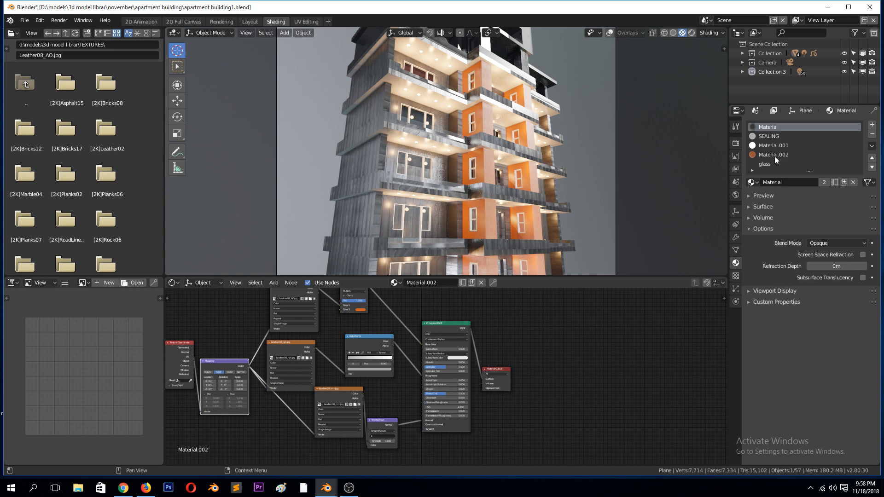
scroll(349, 214, up, 1)
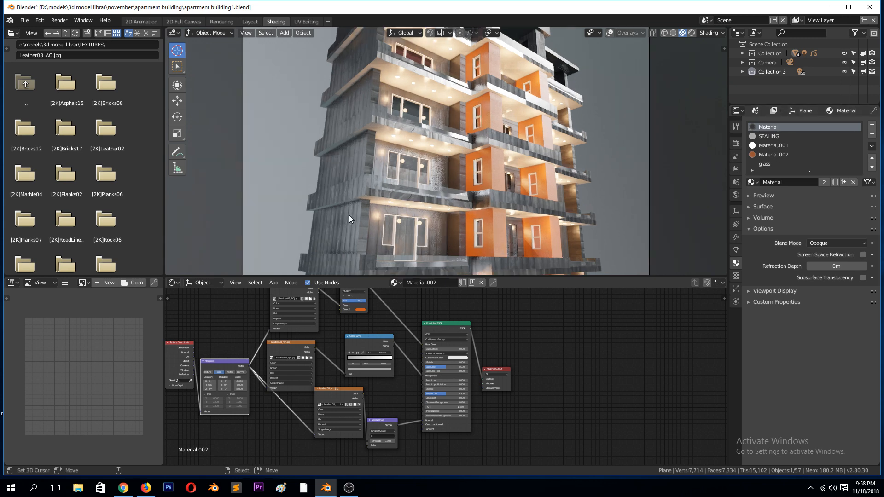
scroll(347, 231, down, 1)
click(384, 245)
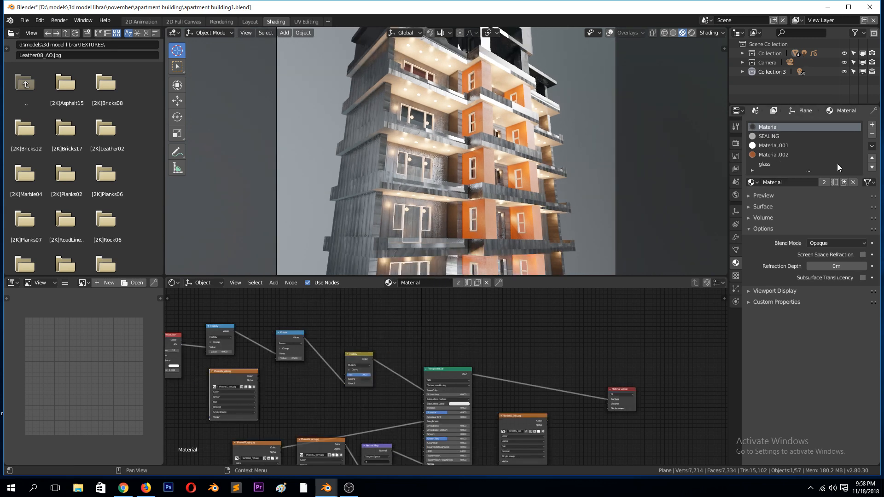
- Hide the tower's Mirror and Array modifiers in the viewport so only the half-floor base mesh is displayed
click(735, 237)
click(807, 139)
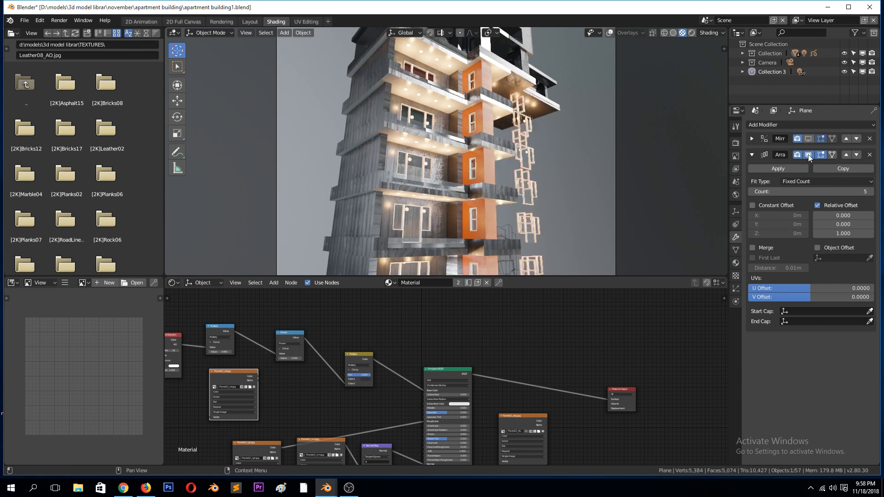
click(808, 155)
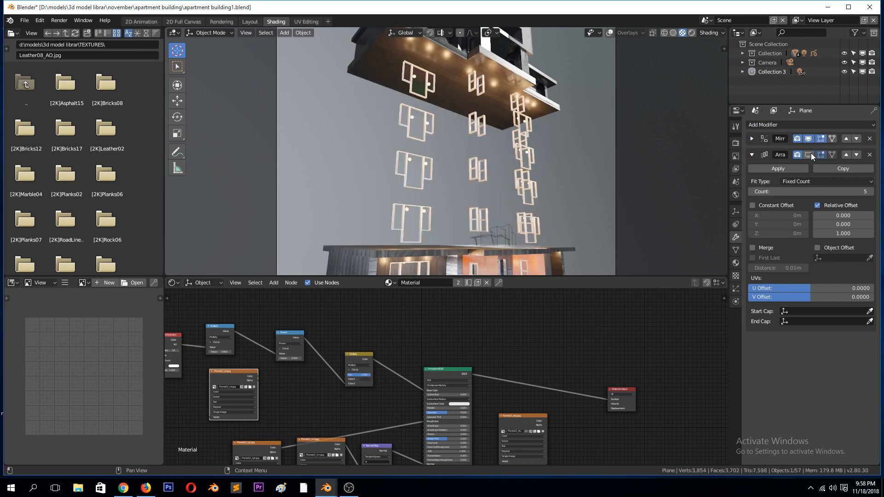
click(809, 154)
click(808, 154)
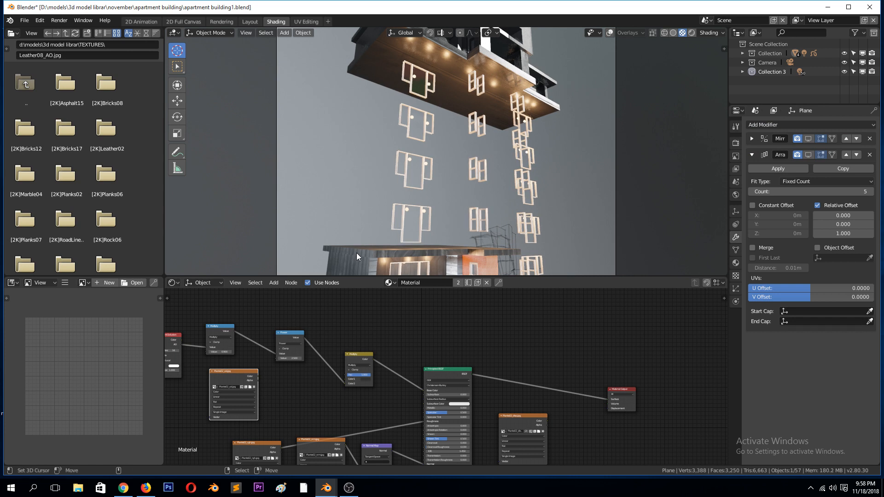
- Isolate the half-floor by hiding all unselected objects, and frame its plank walls up close
key(shift+h)
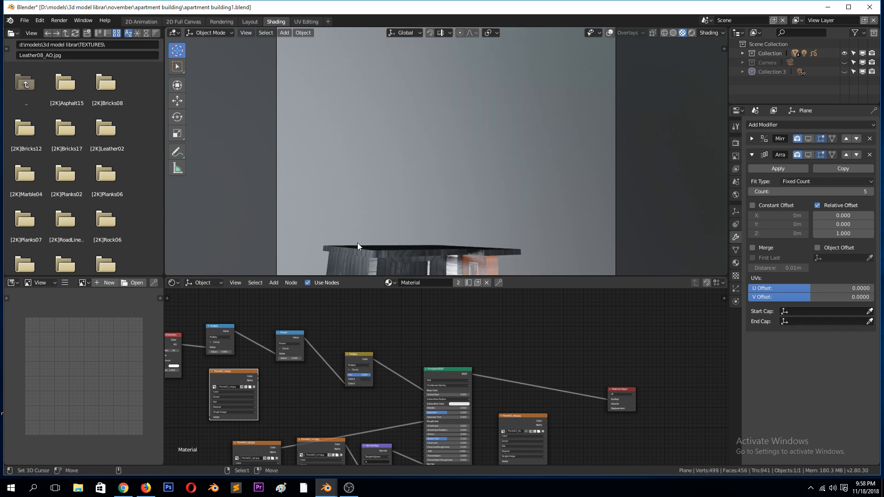
key(Home)
middle_drag(357, 244, 404, 223)
scroll(404, 223, up, 5)
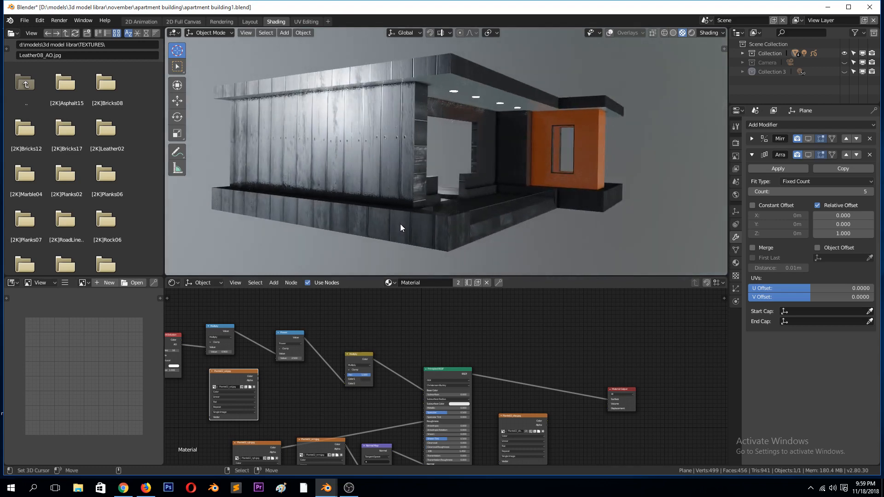
middle_drag(346, 159, 324, 147)
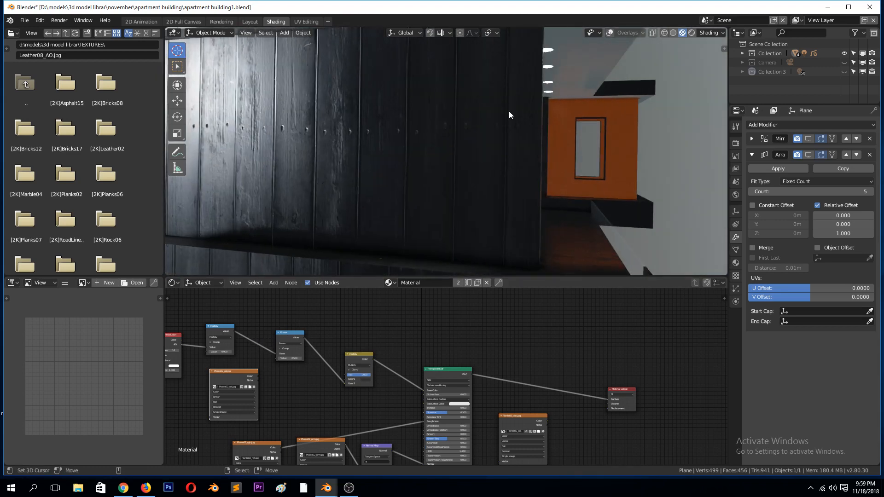
- Open the half-floor's material settings and preview the Planks02_col.jpg color texture alone on the walls
click(735, 264)
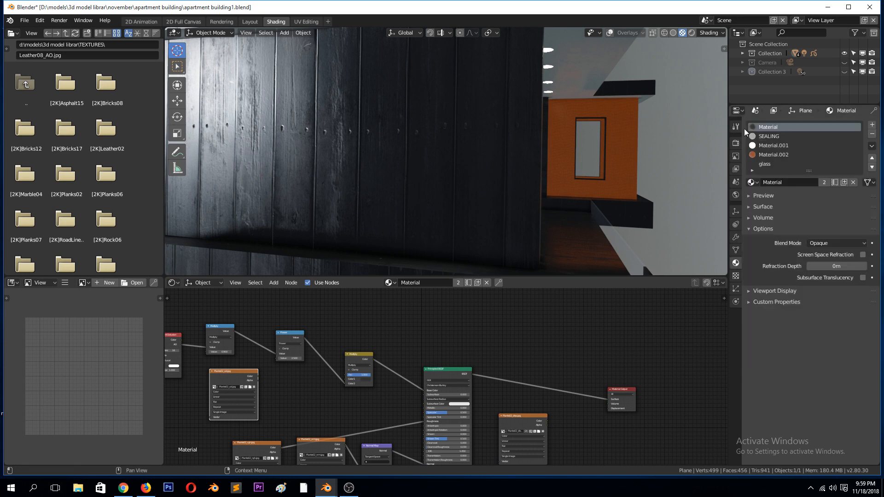
scroll(255, 357, down, 2)
scroll(271, 353, up, 3)
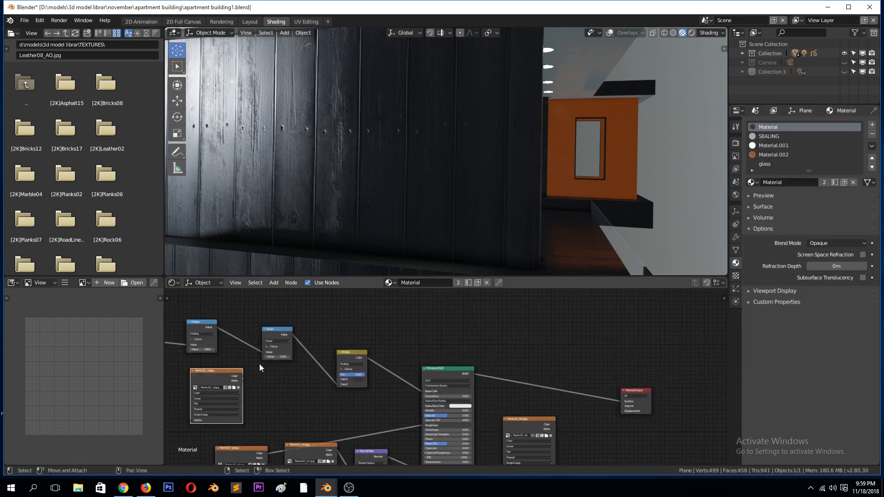
ctrl+shift+click(226, 379)
middle_drag(374, 159, 349, 170)
scroll(343, 178, down, 4)
scroll(341, 163, up, 4)
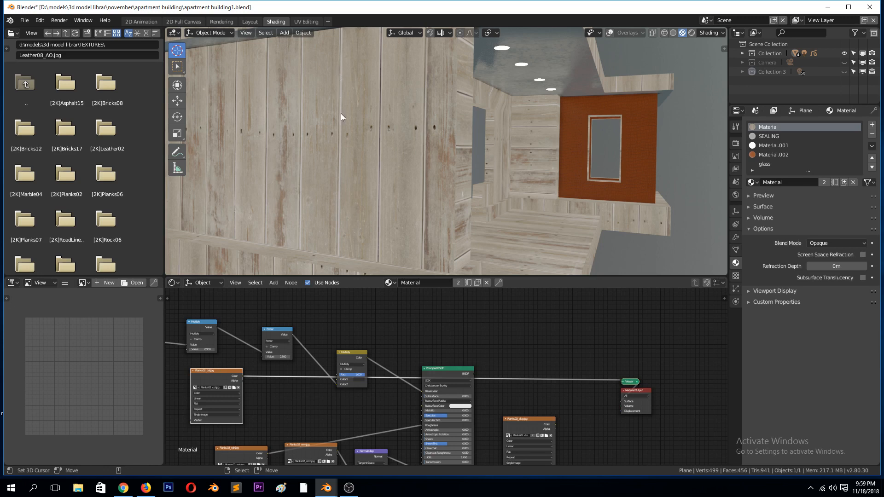
scroll(344, 341, down, 1)
scroll(288, 395, down, 1)
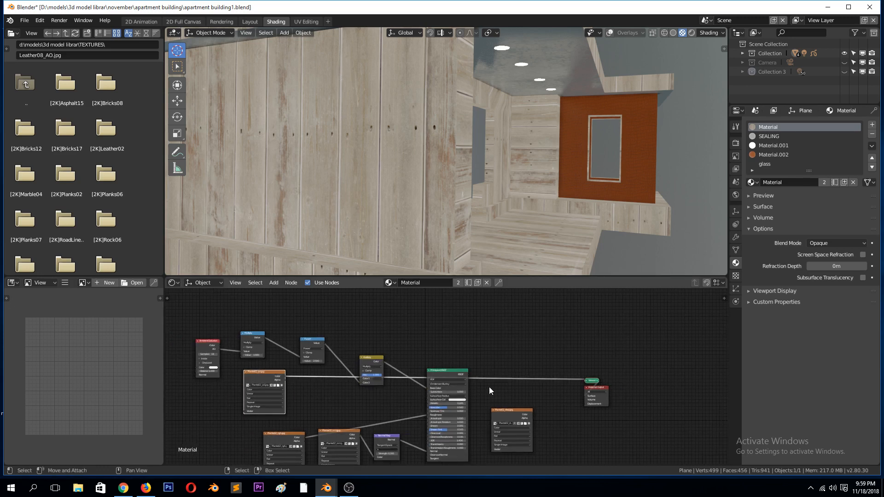
- Connect the Principled BSDF back to the Material Output and look over the nodes feeding it
ctrl+shift+click(459, 373)
scroll(385, 413, up, 3)
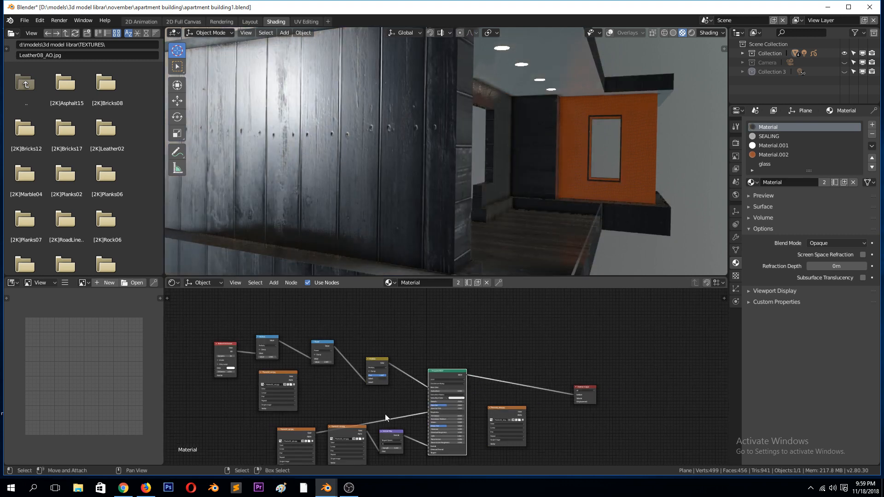
scroll(357, 411, down, 2)
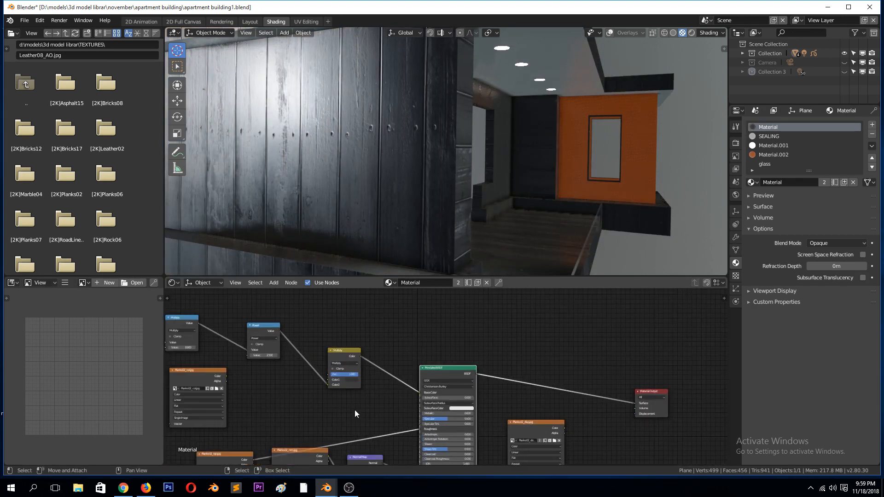
scroll(329, 389, up, 2)
scroll(240, 386, down, 1)
- Shift the Planks02_col.jpg node slightly and compare its standalone preview with the full Principled BSDF shading
drag(198, 381, 213, 375)
scroll(213, 378, down, 1)
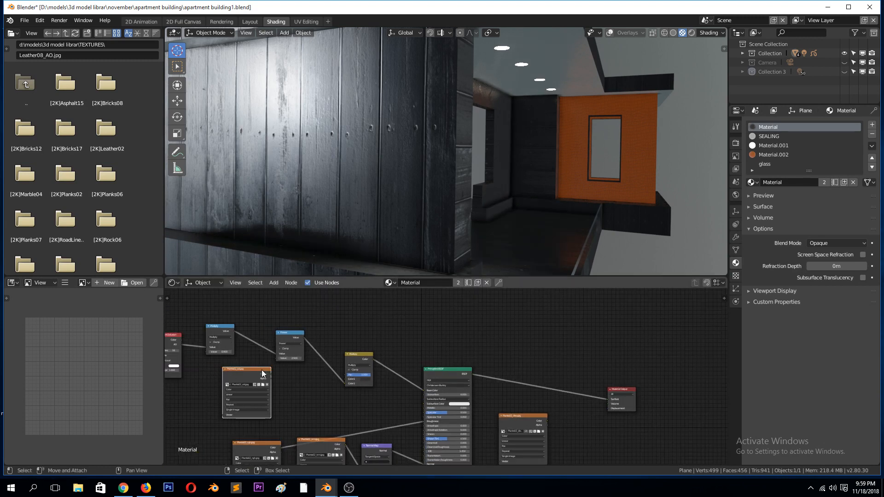
ctrl+shift+click(254, 372)
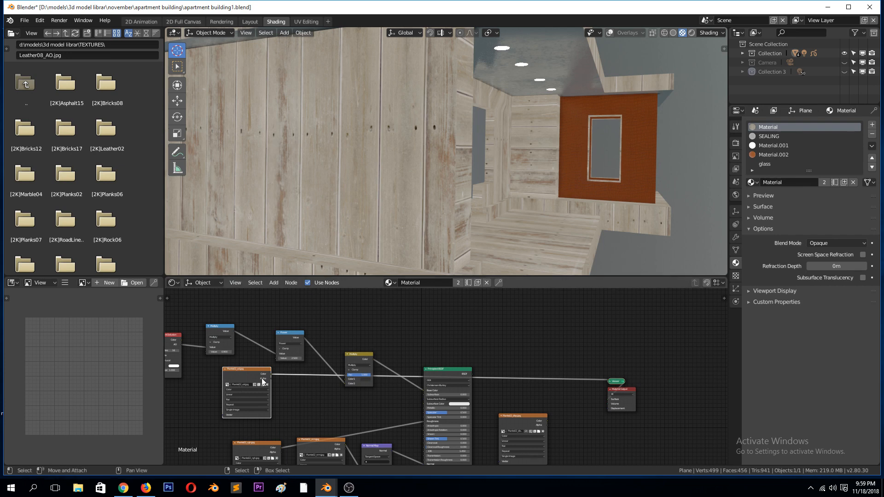
ctrl+shift+click(452, 369)
scroll(368, 389, up, 2)
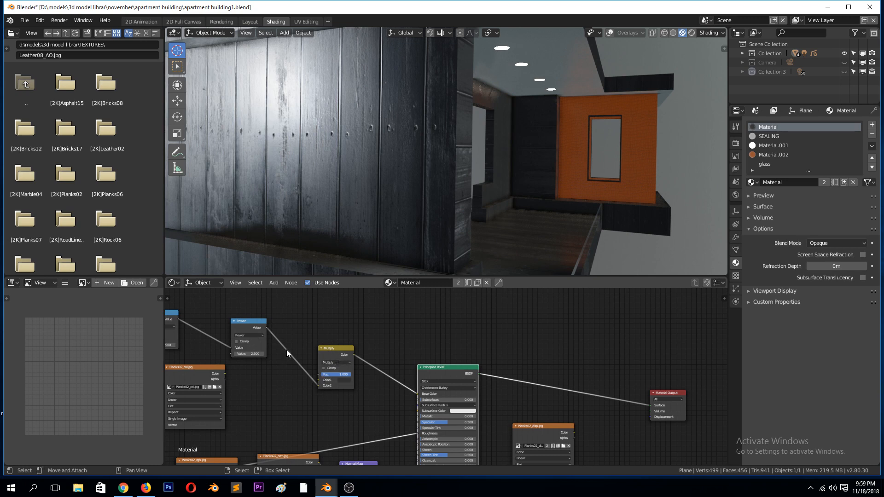
scroll(322, 364, down, 2)
scroll(328, 378, down, 1)
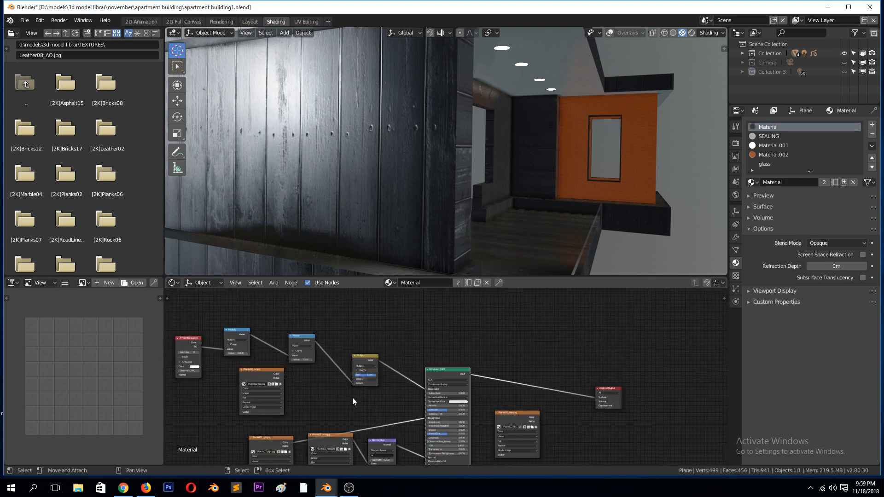
- Move the Planks02_rgh.jpg node above Planks02_nrm.jpg and preview the roughness and normal textures one after the other
drag(723, 322, 725, 371)
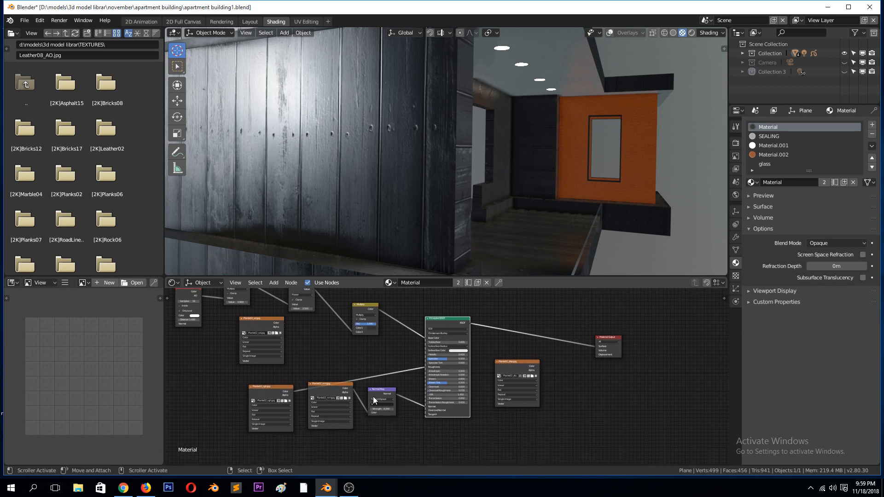
scroll(267, 376, up, 2)
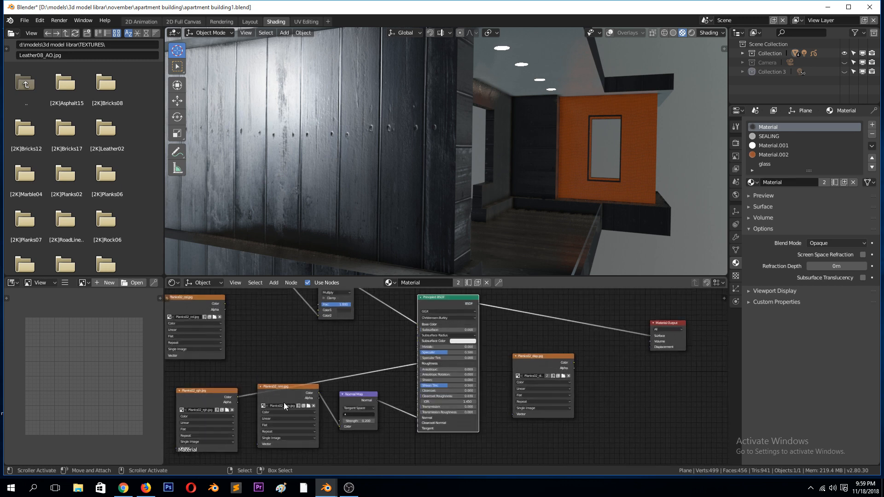
mouse_move(216, 394)
mouse_down()
mouse_move(225, 332)
mouse_move(265, 335)
mouse_up()
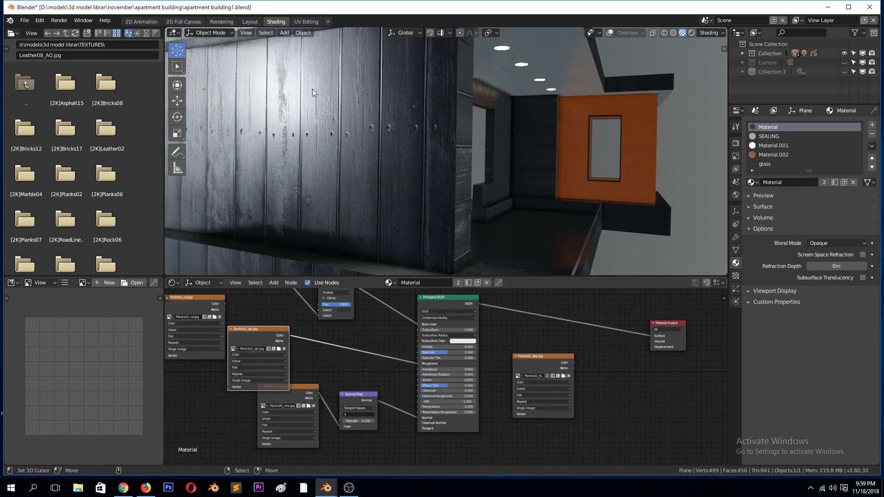
ctrl+shift+click(256, 334)
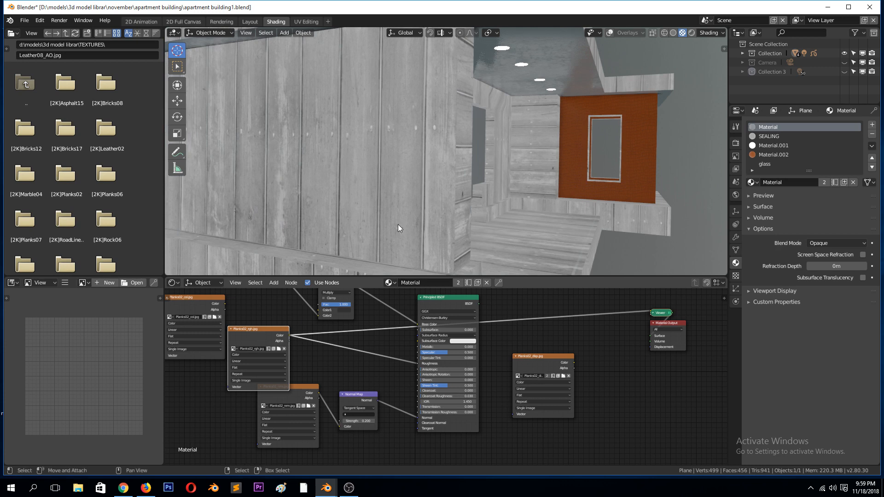
ctrl+shift+click(304, 389)
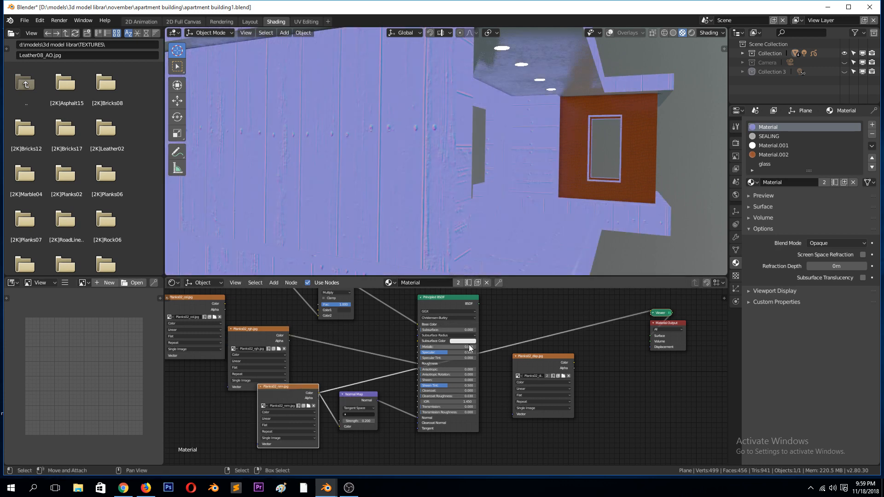
- Restore the Principled BSDF as the material's output and check the finished plank shading on the half-floor
click(458, 301)
ctrl+shift+click(459, 301)
scroll(320, 170, down, 4)
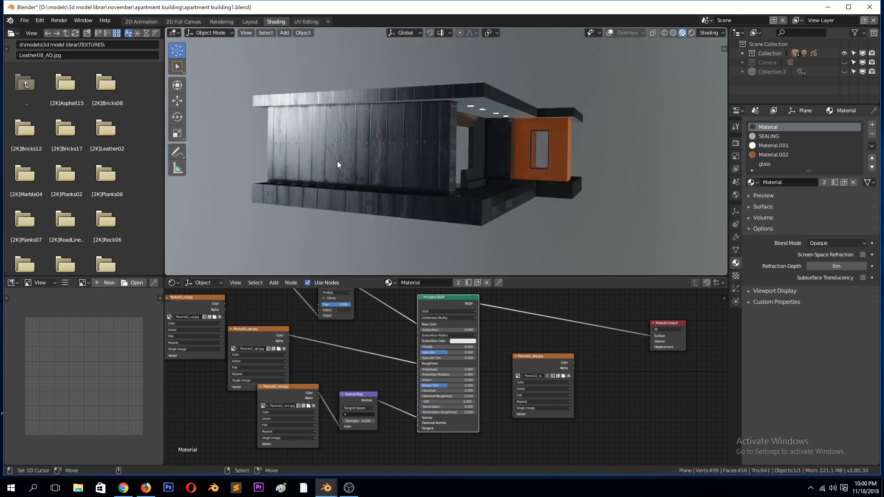
scroll(336, 161, up, 4)
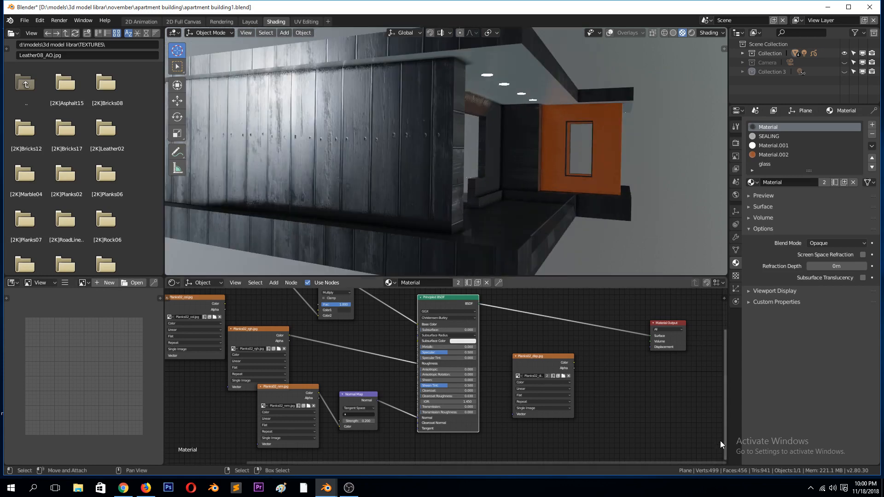
- View the half-floor's balcony and window opening up close, and turn on the viewport overlays
middle_drag(586, 165, 437, 170)
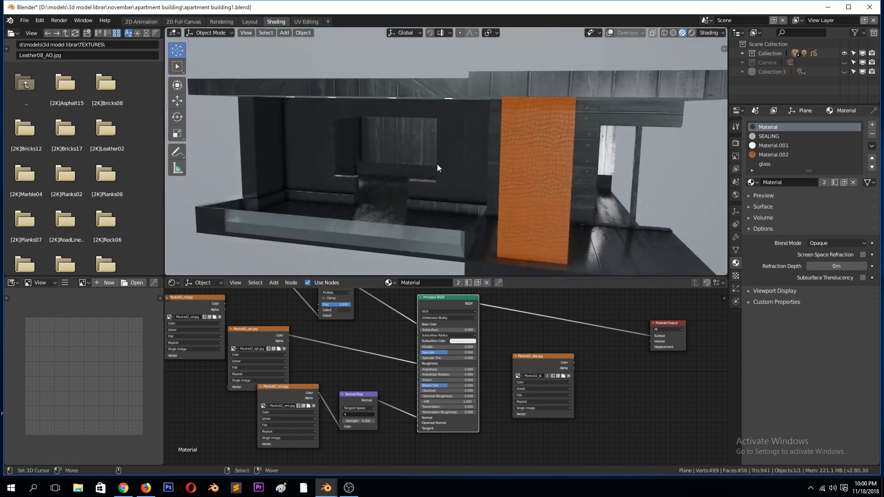
scroll(328, 185, up, 4)
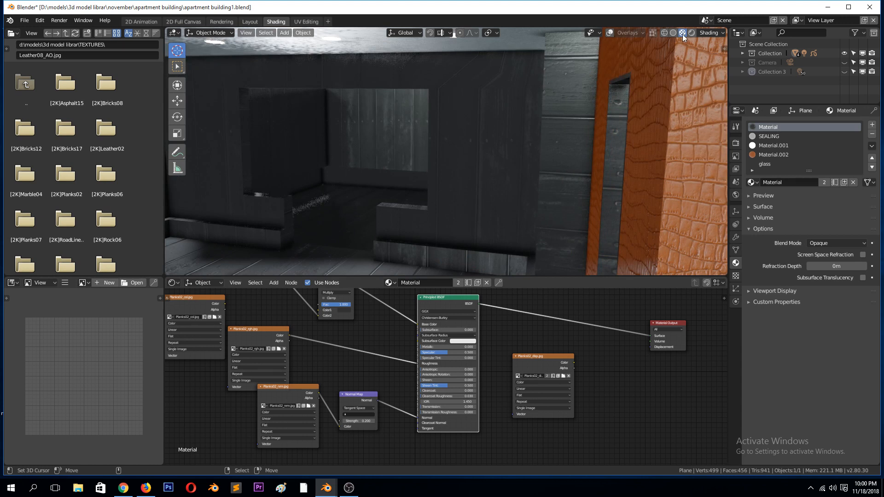
click(609, 33)
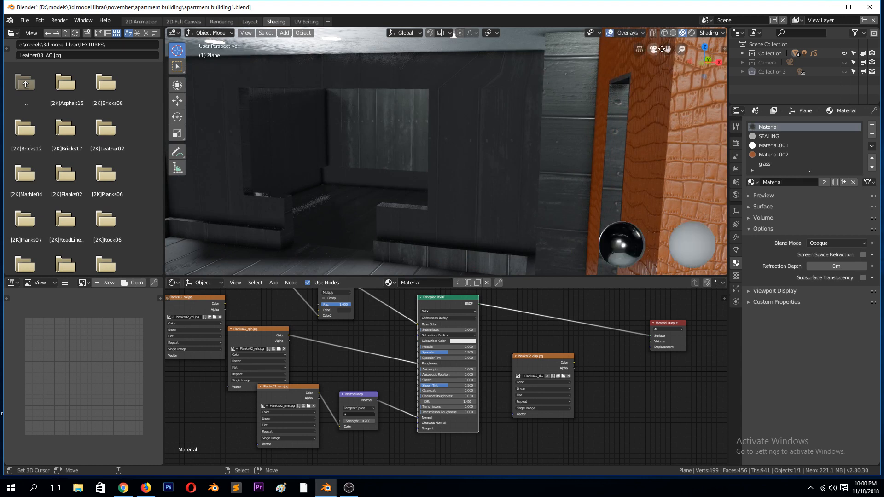
- Shift the Multiply color mix node slightly and brighten its Color1 to nearly white
drag(669, 51, 493, 85)
scroll(477, 136, up, 2)
middle_drag(476, 136, 417, 84)
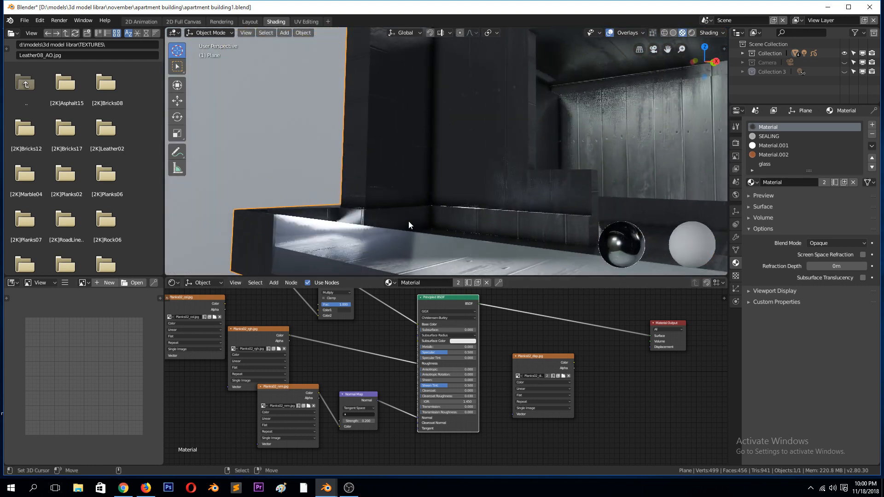
middle_drag(433, 199, 450, 213)
scroll(344, 373, down, 2)
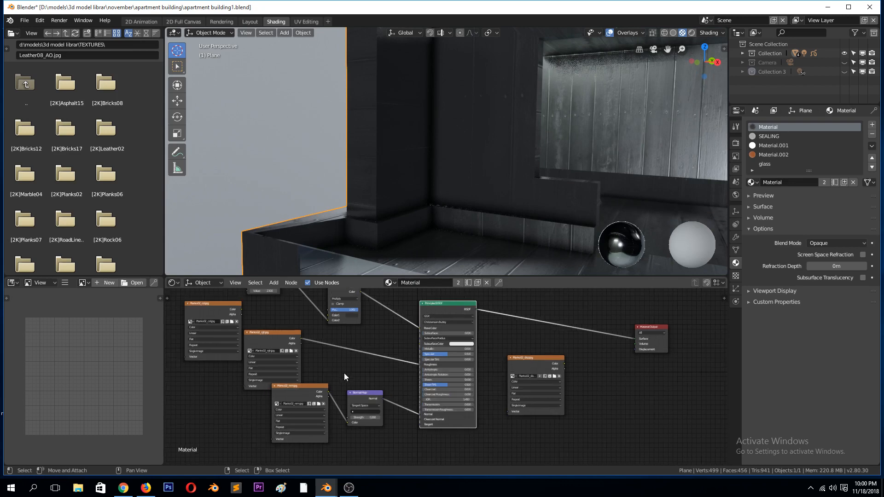
drag(355, 303, 372, 301)
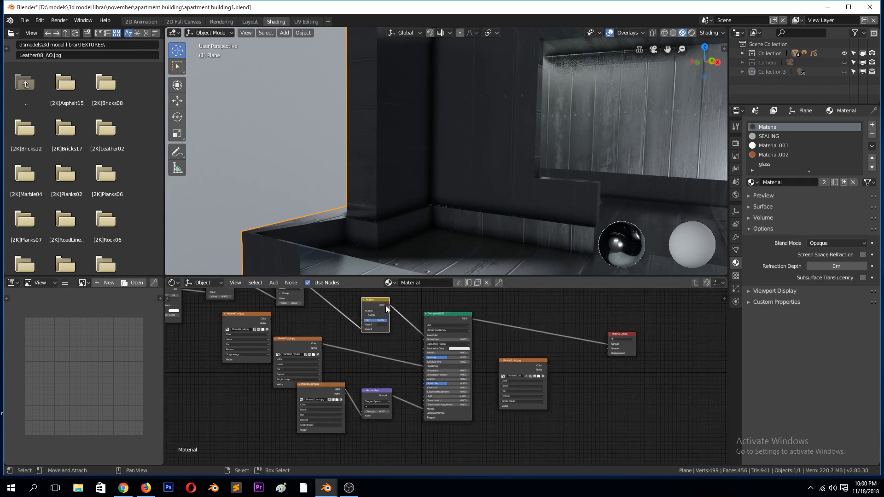
click(386, 326)
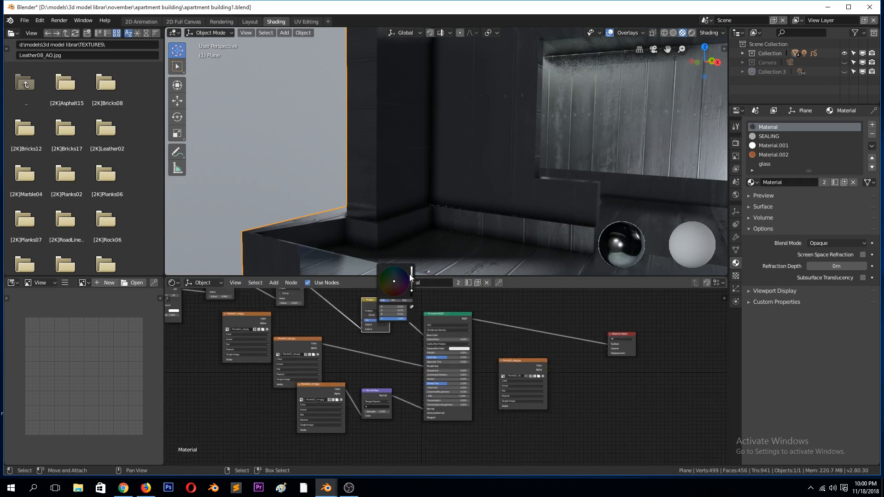
drag(409, 275, 413, 269)
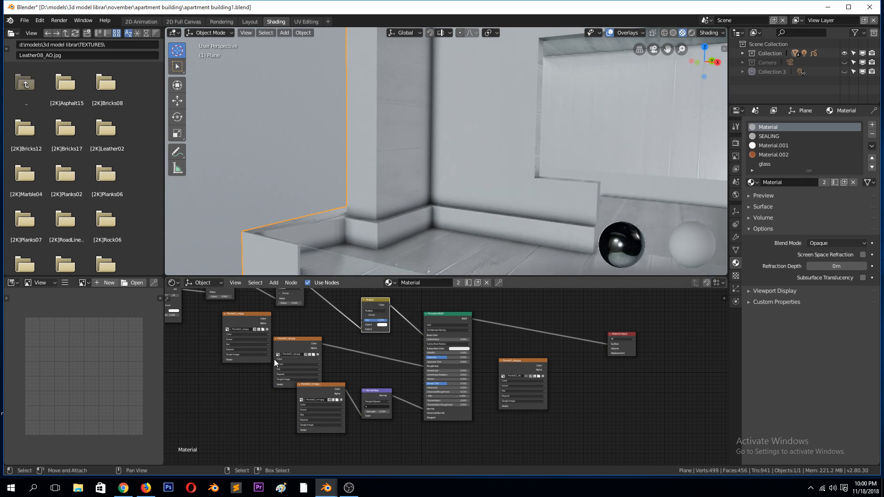
- Examine the Ambient Occlusion node and its Multiply and Power math nodes in the plank material
scroll(311, 335, down, 2)
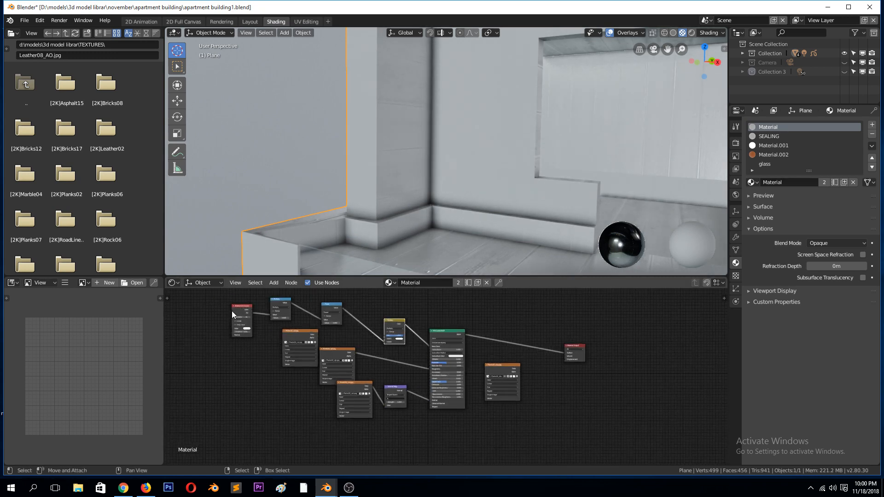
scroll(231, 311, up, 1)
click(204, 296)
key(KP_Decimal)
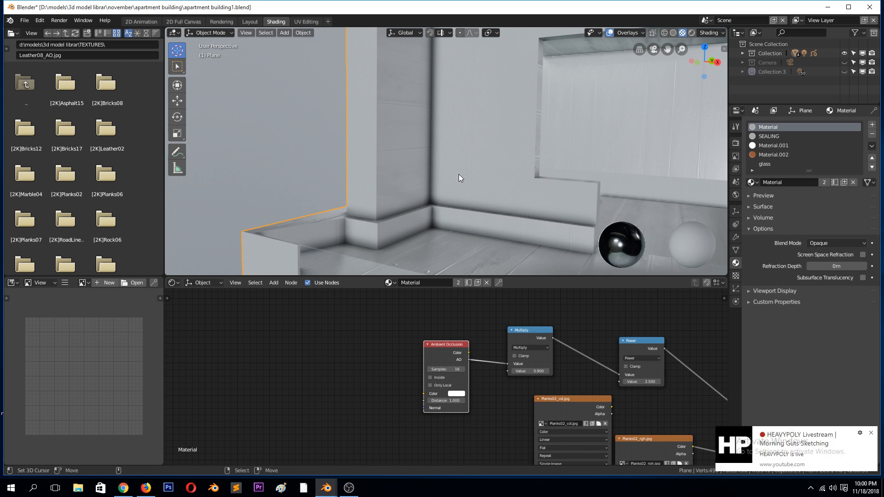
scroll(633, 397, down, 1)
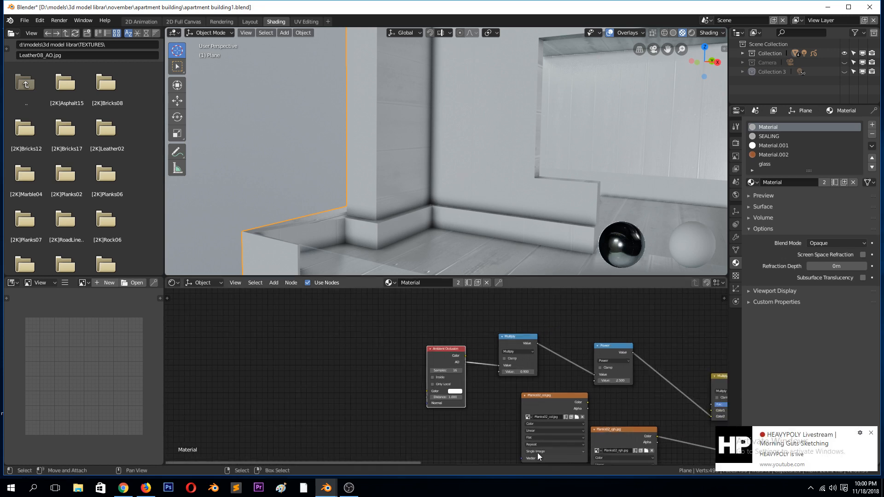
click(870, 433)
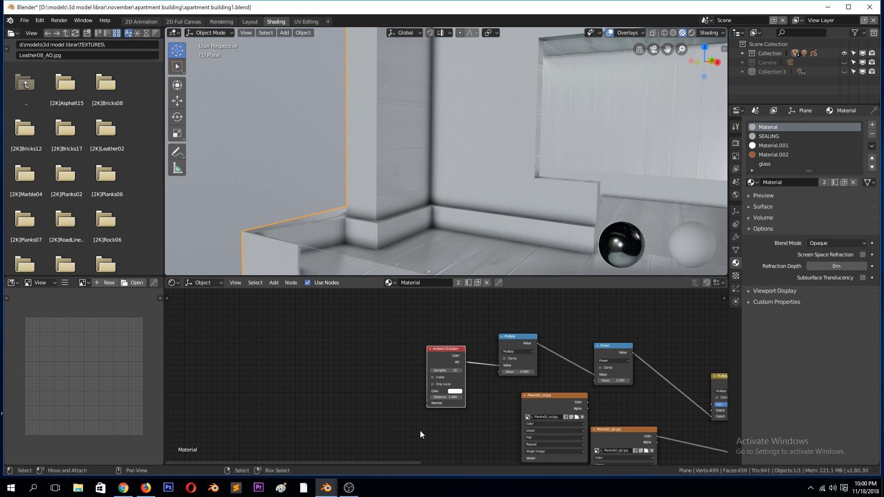
- Disconnect the Multiply color mix from the Principled BSDF's Base Color and inspect the half-floor's corners
drag(390, 464, 567, 442)
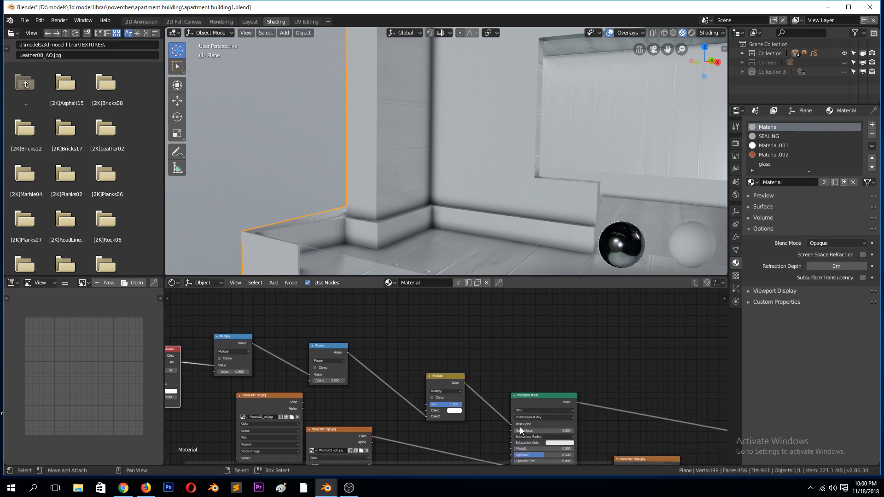
drag(511, 424, 488, 400)
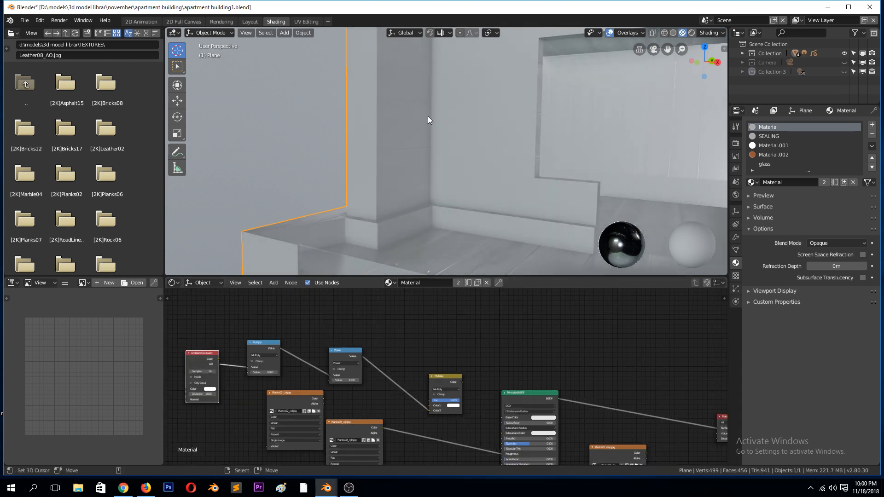
middle_drag(451, 171, 481, 170)
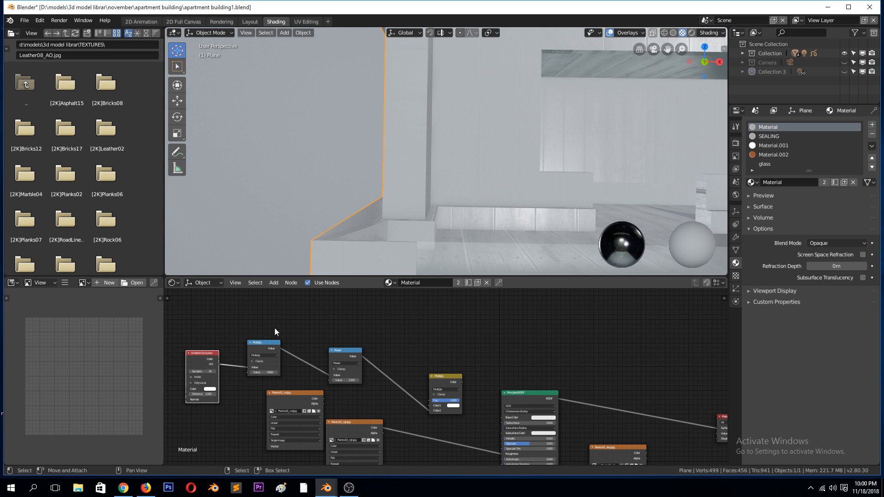
middle_drag(496, 195, 452, 200)
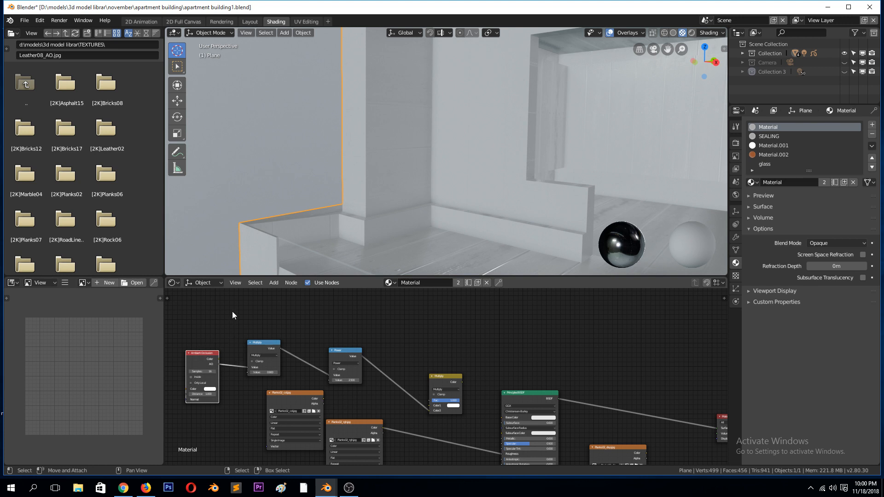
- Add a second Ambient Occlusion node above the existing chain and preview it alone on the half-floor
key(shift+a)
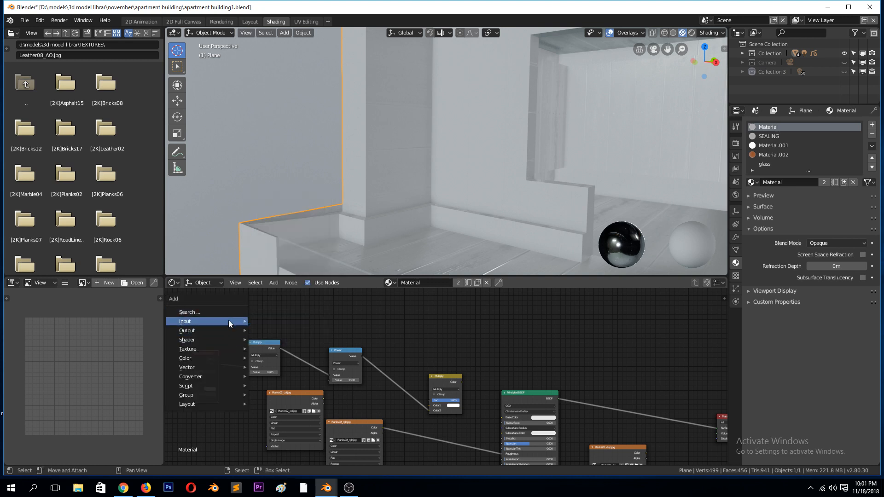
mouse_move(228, 321)
click(311, 156)
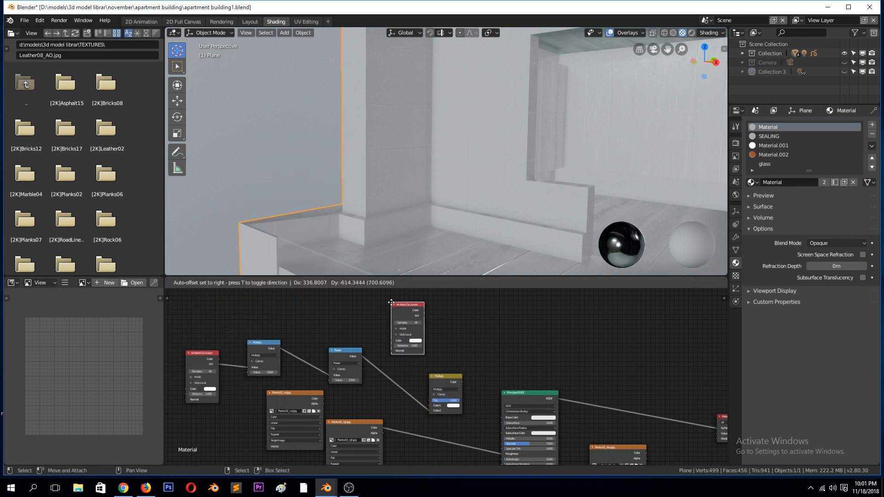
click(392, 302)
ctrl+shift+click(408, 309)
scroll(411, 214, down, 4)
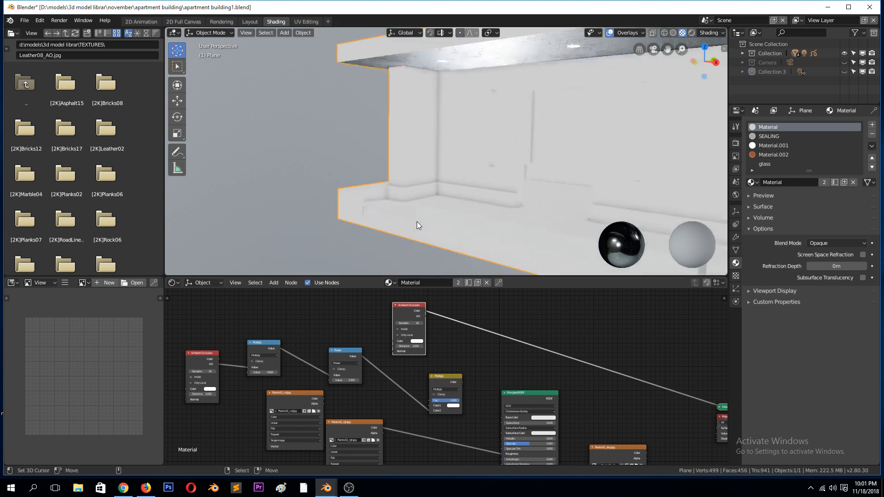
middle_drag(416, 222, 448, 221)
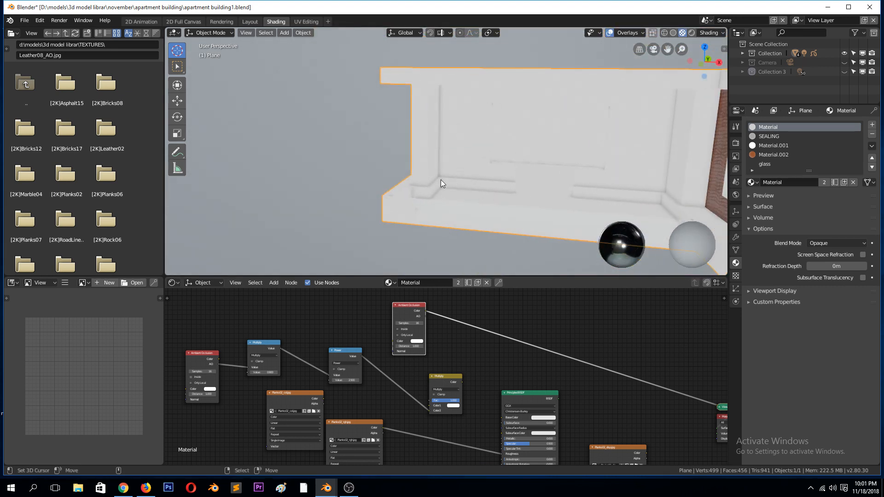
scroll(506, 252, up, 4)
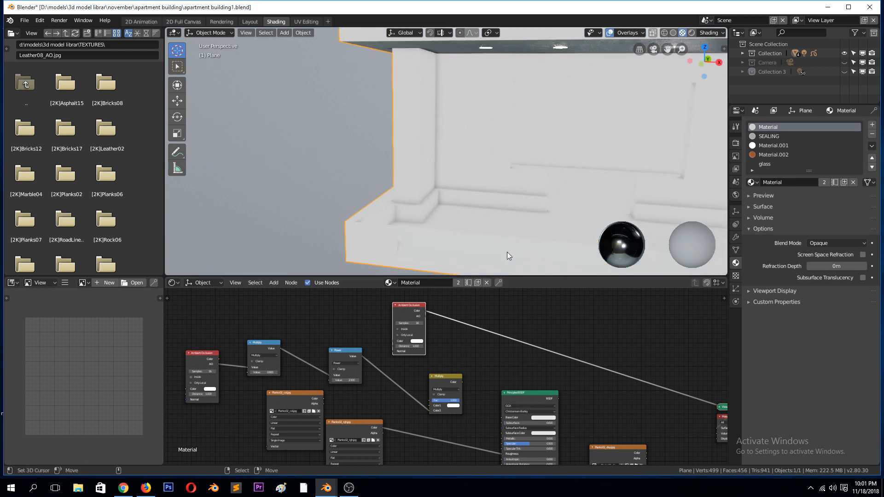
middle_drag(491, 228, 485, 220)
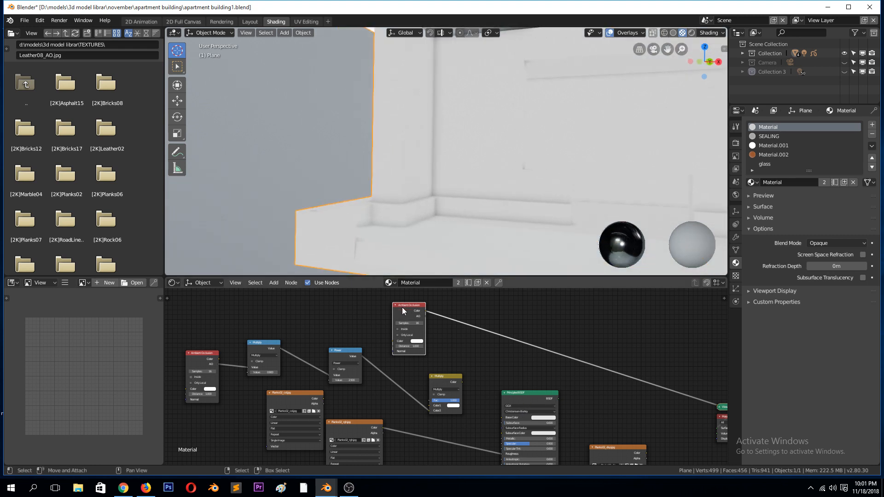
- Shift the new Ambient Occlusion node aside and insert a Math node on its output link
drag(402, 307, 388, 307)
key(shift+a)
mouse_move(455, 330)
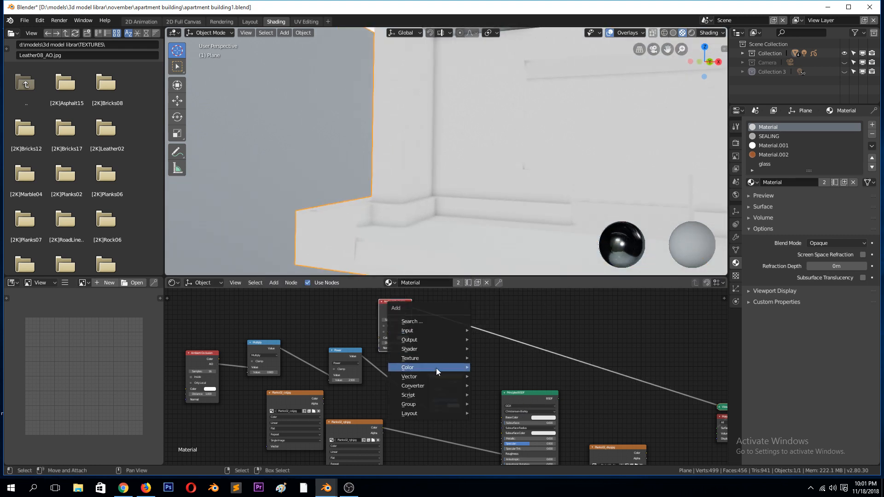
mouse_move(418, 366)
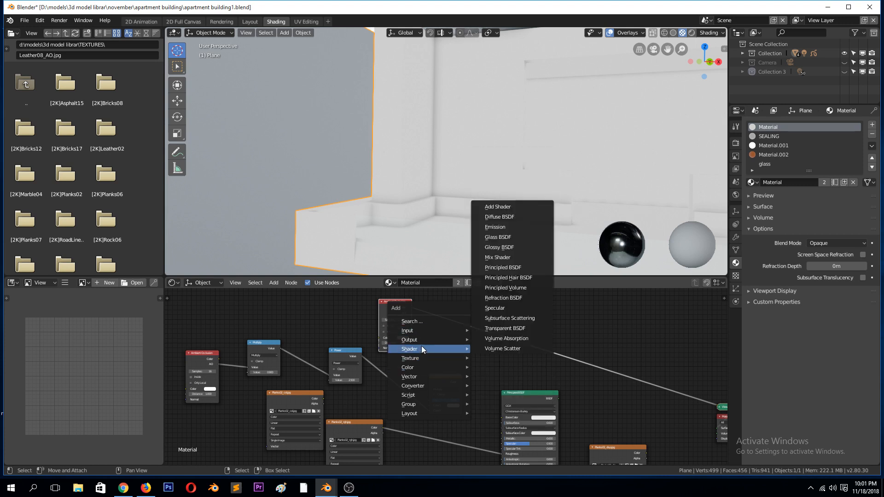
mouse_move(424, 384)
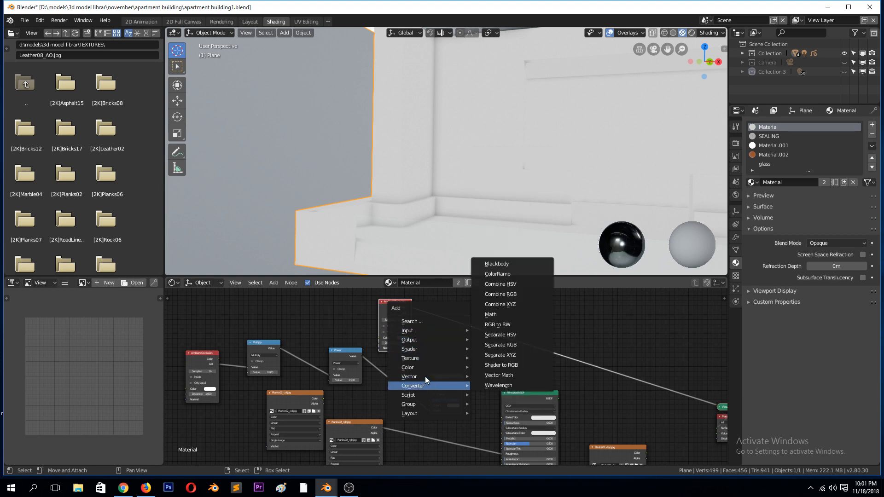
click(490, 315)
click(462, 318)
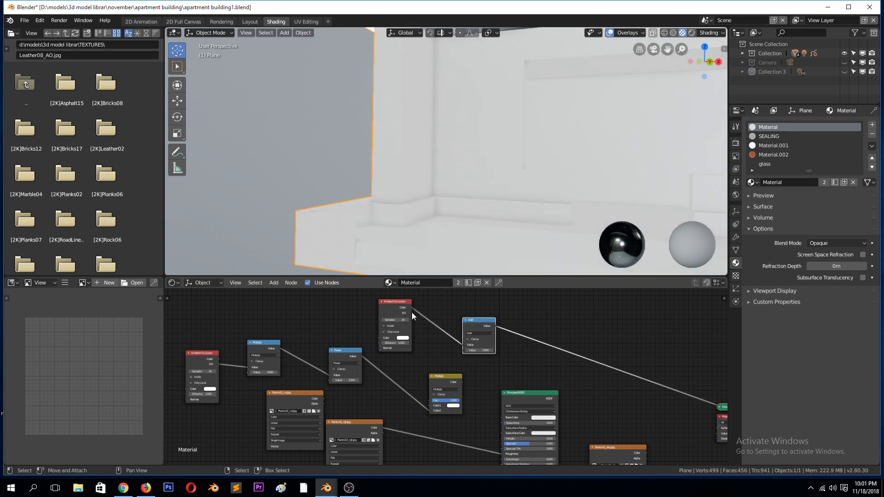
- Adjust the Ambient Occlusion link into the new Math node and set its operation to Multiply
drag(412, 313, 456, 347)
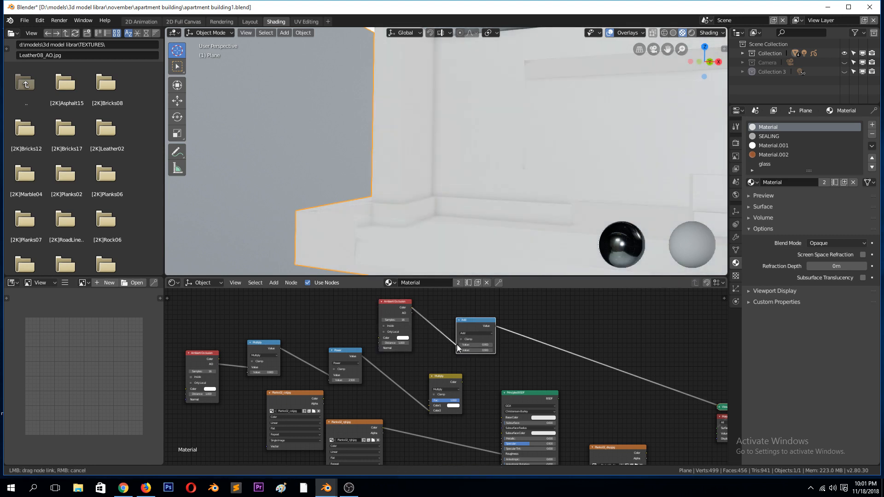
click(483, 333)
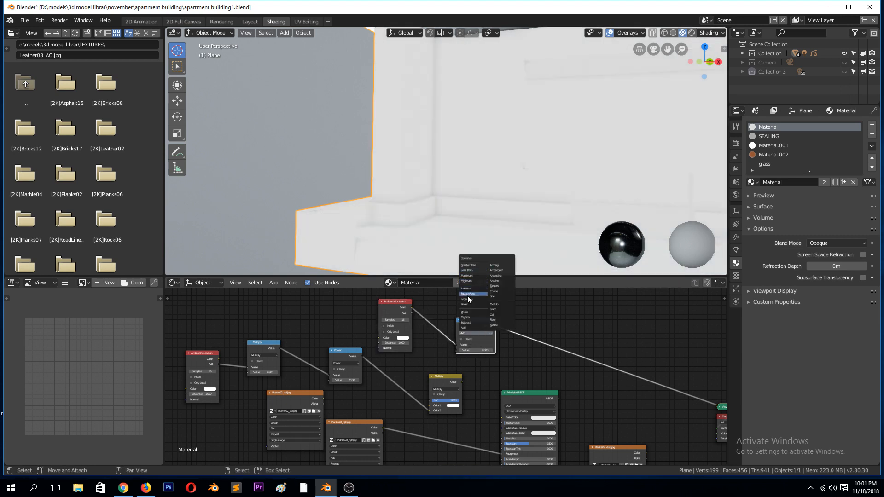
click(469, 318)
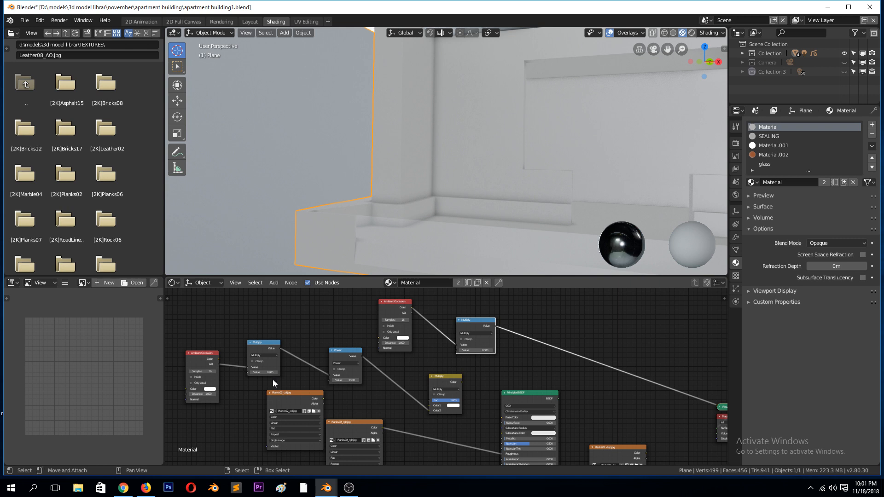
- Compare the previews of the new Ambient Occlusion and Multiply nodes, and try adjusting the Multiply value
scroll(274, 380, up, 2)
scroll(458, 352, down, 2)
ctrl+shift+click(394, 308)
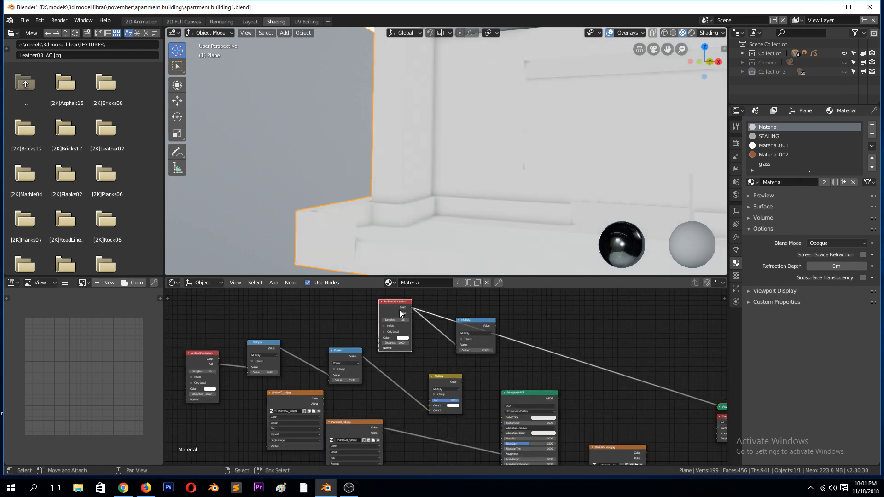
ctrl+shift+click(477, 320)
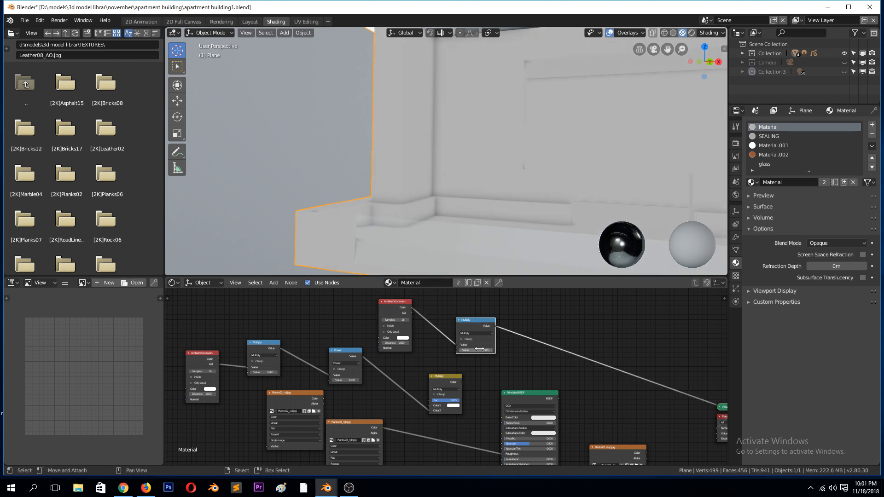
mouse_move(477, 350)
mouse_down()
mouse_move(488, 351)
mouse_move(463, 350)
mouse_move(484, 350)
mouse_move(472, 350)
mouse_up()
- Try reducing the new Ambient Occlusion node's Distance to 0, and restore it to 1
scroll(369, 332, up, 2)
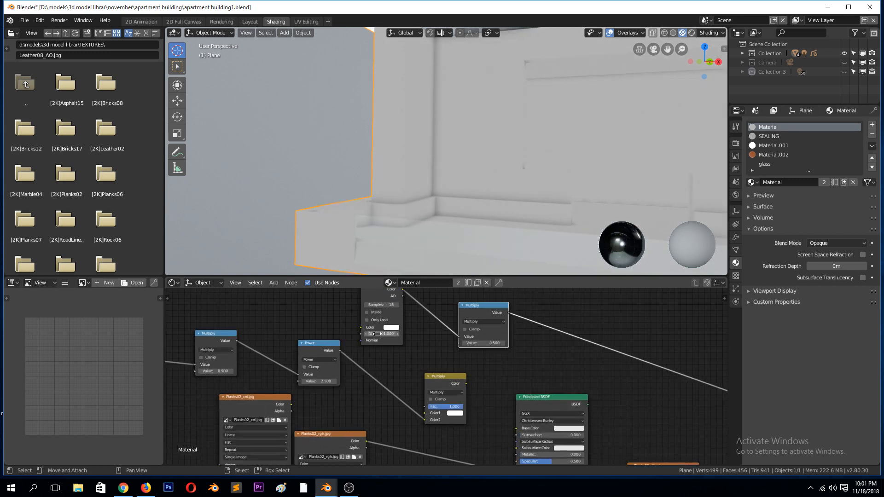
mouse_move(379, 332)
mouse_down()
mouse_move(399, 332)
mouse_move(364, 334)
mouse_up()
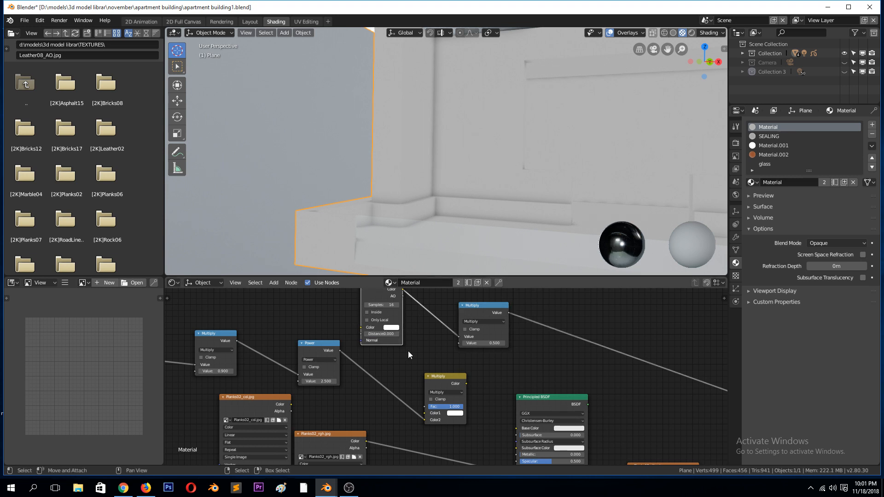
click(390, 334)
text(1)
key(Return)
- Raise the new Multiply node's value to lighten the ambient occlusion preview
scroll(441, 339, down, 1)
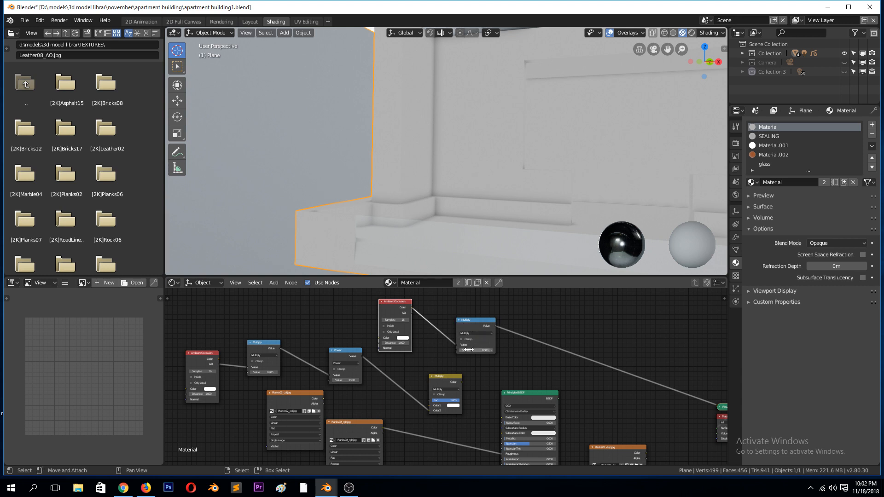
mouse_move(480, 351)
mouse_down()
mouse_move(507, 351)
mouse_move(463, 351)
mouse_move(479, 351)
mouse_up()
drag(476, 350, 395, 338)
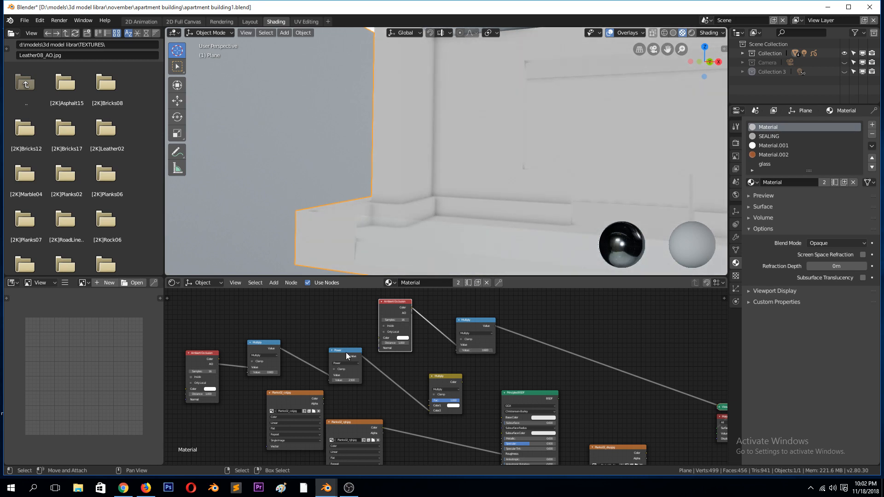
- Move the new Multiply node closer to Ambient Occlusion and insert a slightly widened duplicate of it on its output link
drag(491, 324, 461, 318)
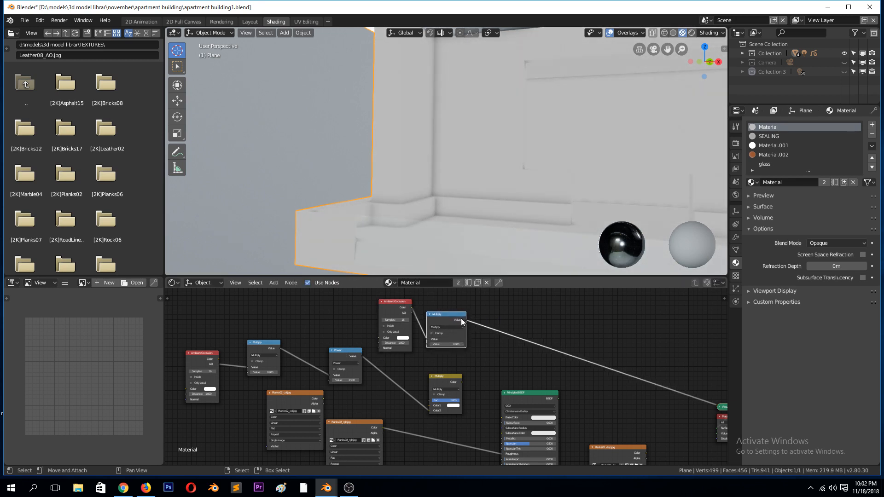
key(shift+d)
click(507, 315)
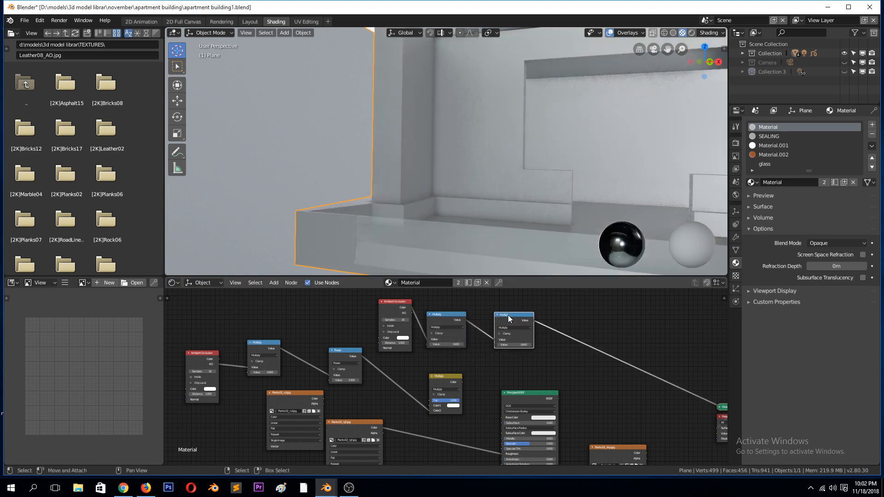
drag(500, 339, 489, 338)
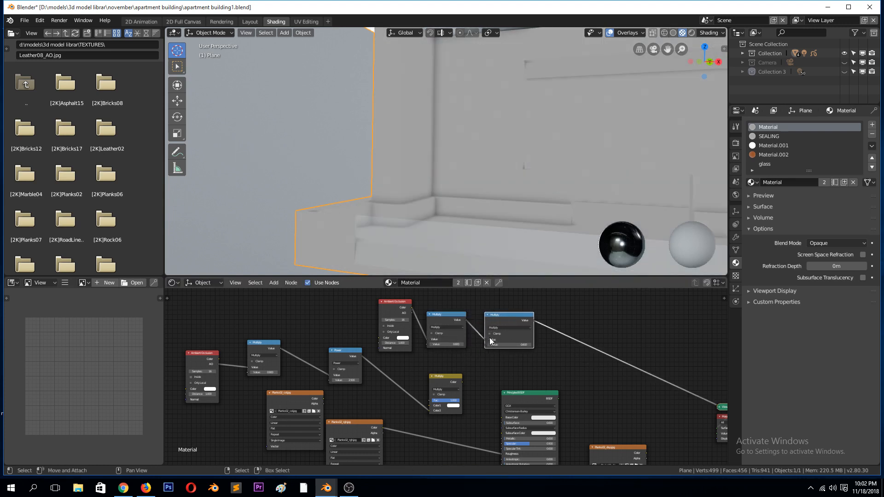
- Change the duplicated math node's operation to Power and raise its exponent to deepen the ambient occlusion preview
click(509, 328)
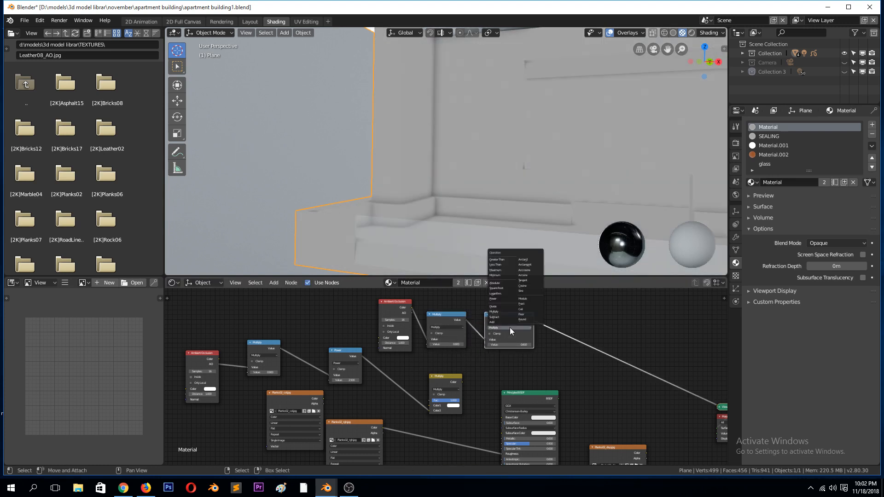
click(509, 299)
mouse_move(509, 345)
mouse_down()
mouse_move(580, 344)
mouse_move(534, 344)
mouse_move(553, 345)
mouse_up()
mouse_move(516, 322)
mouse_down()
mouse_move(500, 321)
mouse_move(517, 318)
mouse_up()
- Insert a MixRGB node on the new Power node's output link and raise its Fac to 1
key(shift+a)
mouse_move(565, 322)
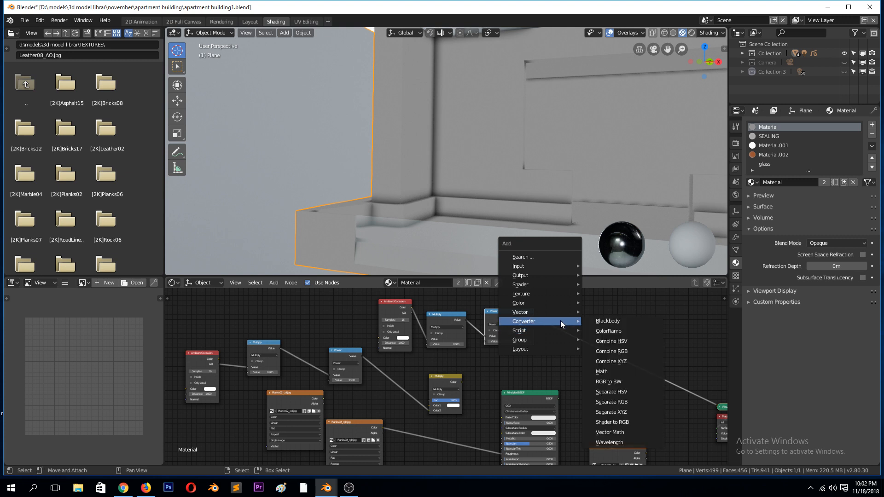
mouse_move(544, 308)
click(606, 356)
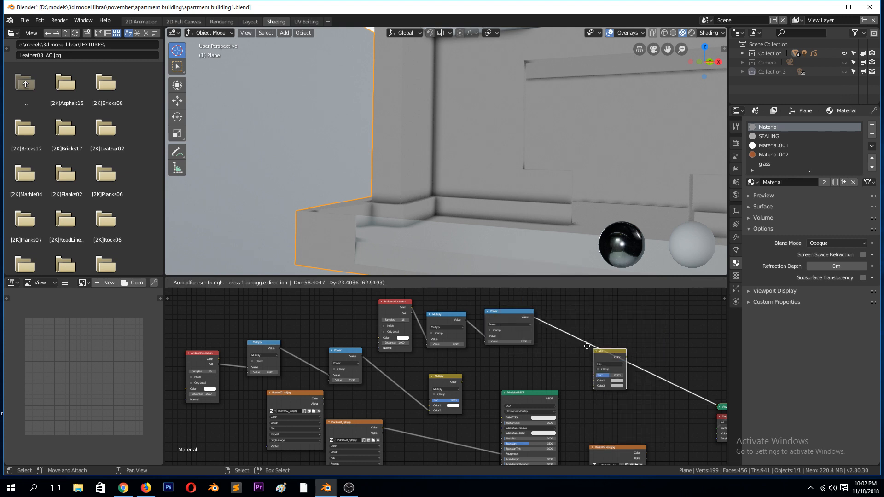
click(576, 334)
mouse_move(575, 334)
mouse_down()
mouse_move(601, 331)
mouse_move(619, 352)
mouse_up()
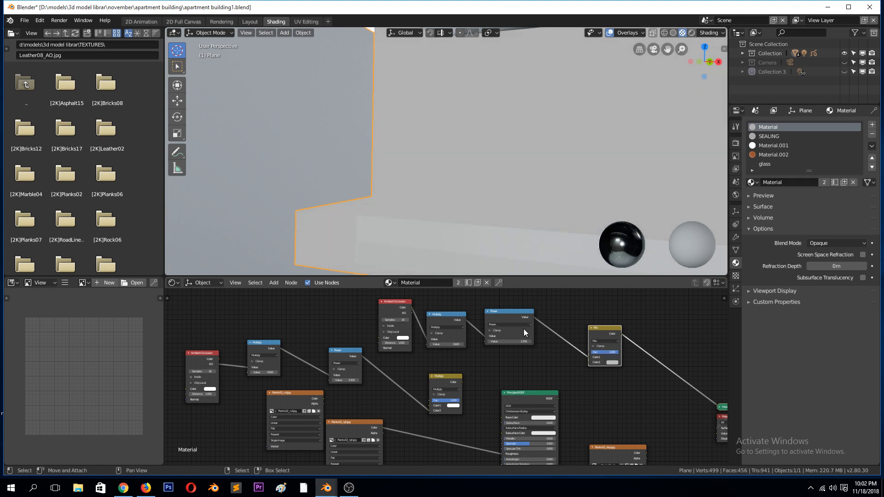
- Move the Power link to the Mix node's Color2 input and set its blend type to Multiply
click(601, 341)
drag(589, 357, 590, 361)
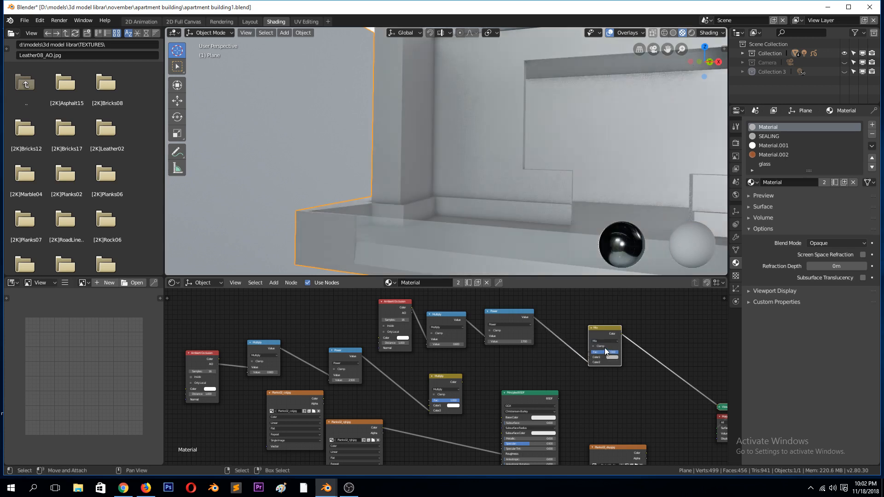
click(605, 341)
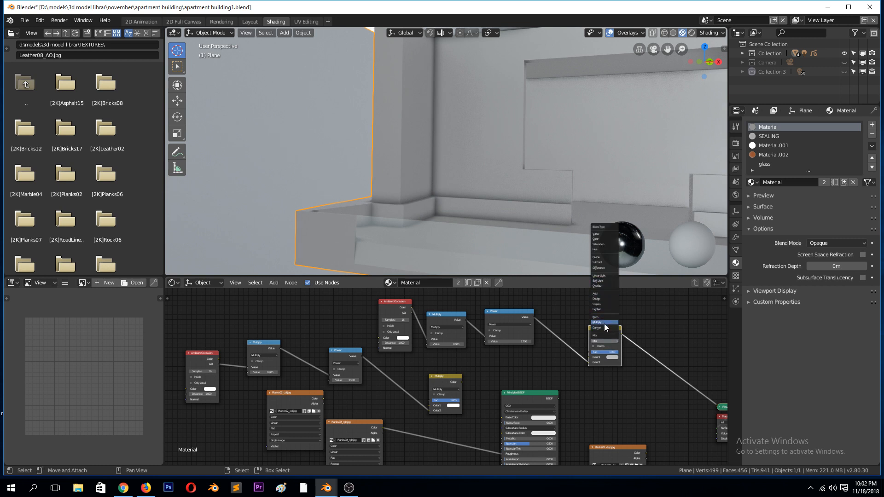
click(604, 323)
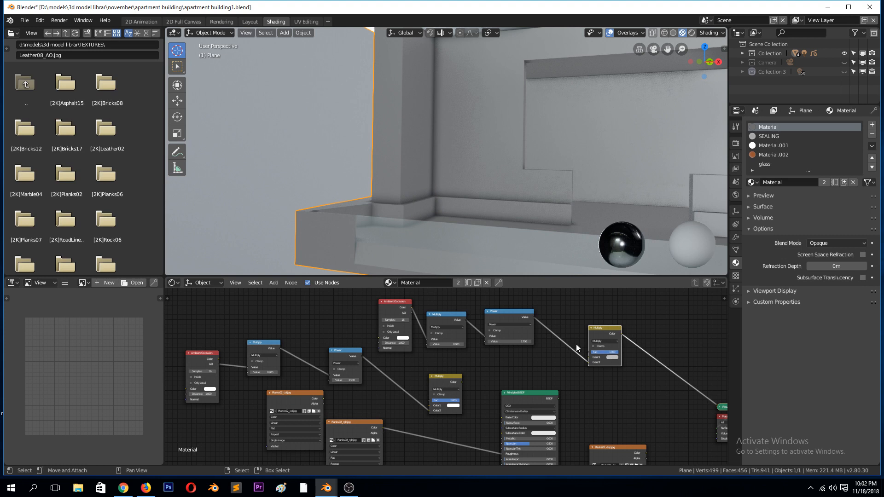
- Try dark blue as the new colour Multiply node's Color1, and link the plank colour texture into that input
click(612, 358)
drag(625, 303, 595, 313)
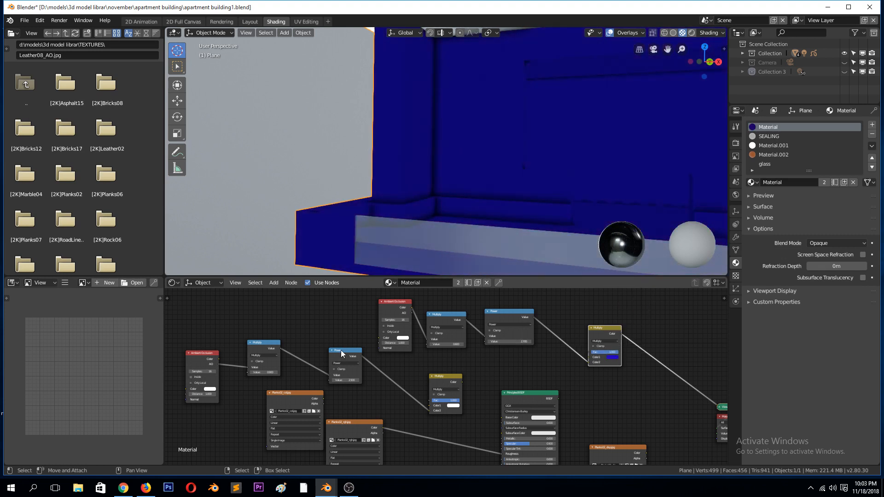
click(306, 402)
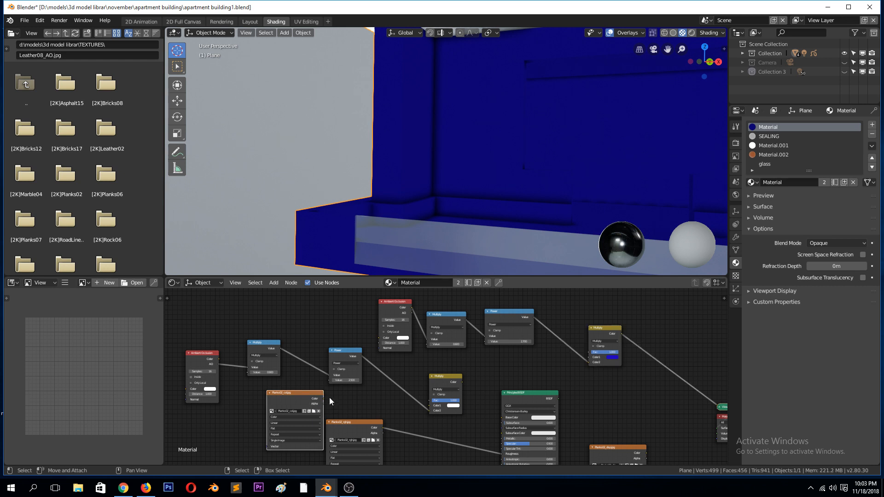
drag(323, 398, 589, 357)
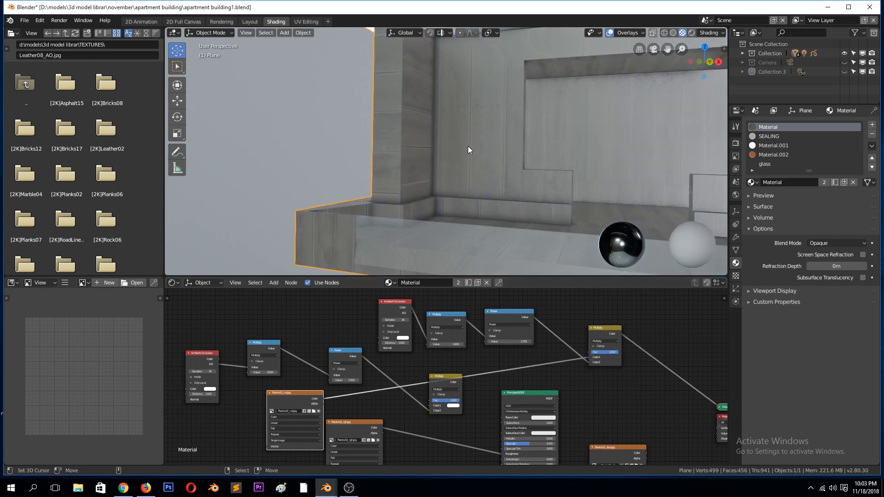
- Adjust the new Power node's value while inspecting the darkened corners of the plank walls
middle_drag(375, 137, 435, 145)
scroll(423, 146, down, 2)
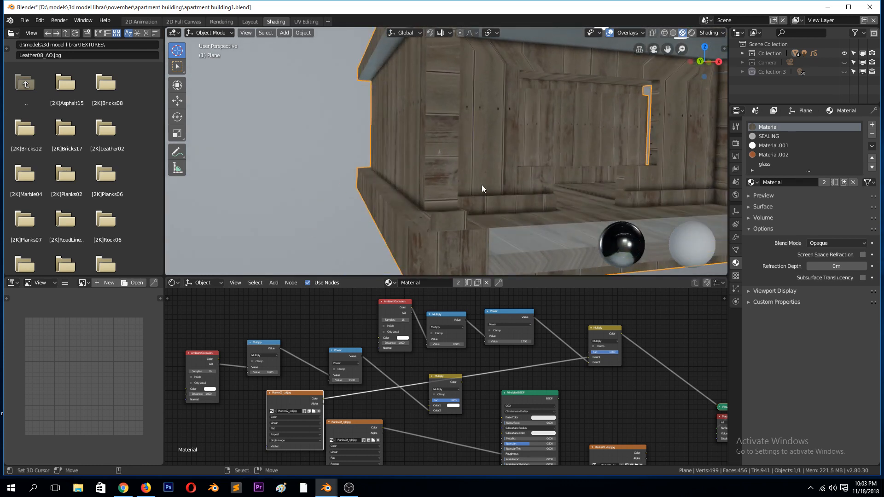
middle_drag(481, 184, 477, 154)
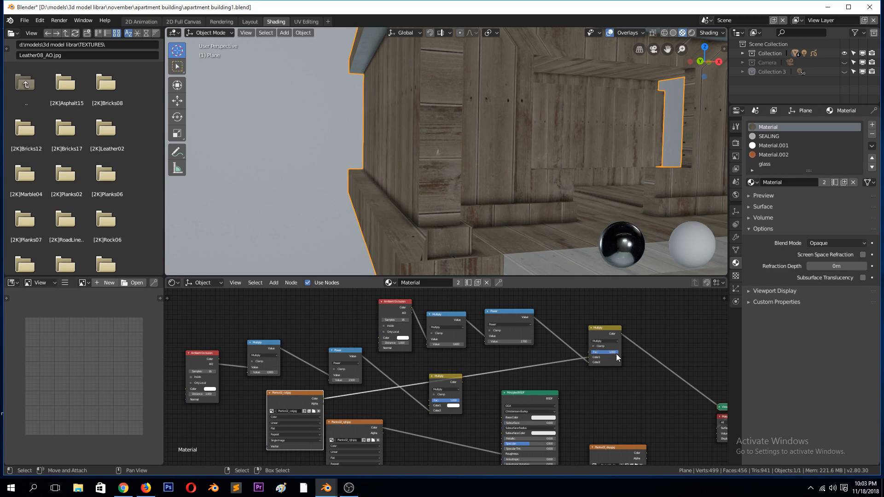
mouse_move(616, 354)
mouse_down()
mouse_move(600, 354)
mouse_move(618, 353)
mouse_up()
drag(506, 341, 520, 341)
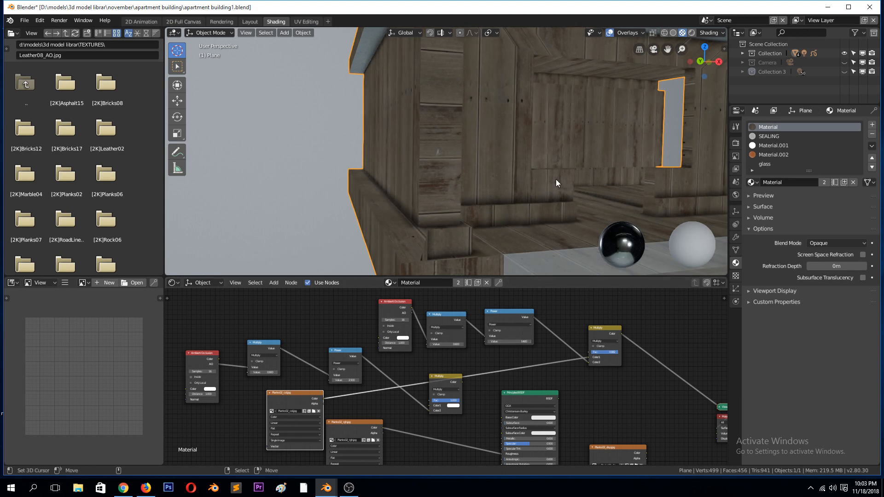
middle_drag(553, 181, 566, 290)
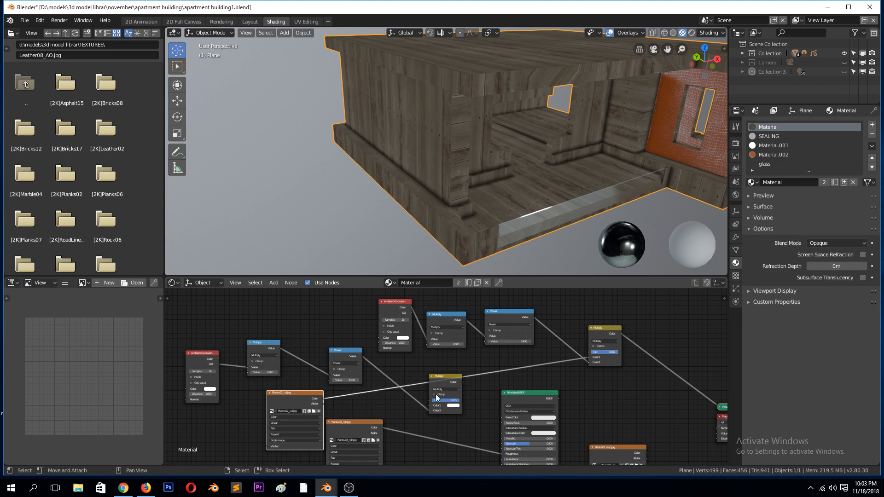
- Link the original colour Multiply node to the Principled BSDF's Base Color and route the shader to the material output
drag(462, 382, 502, 416)
ctrl+shift+click(514, 397)
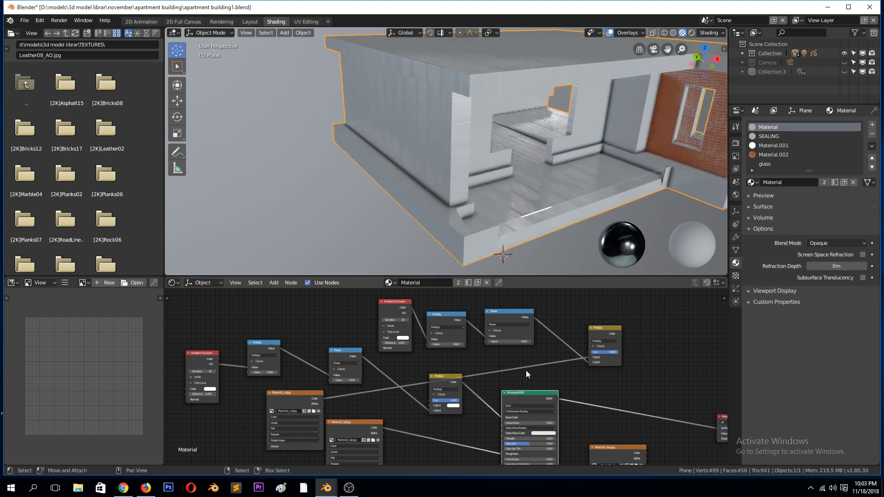
click(538, 219)
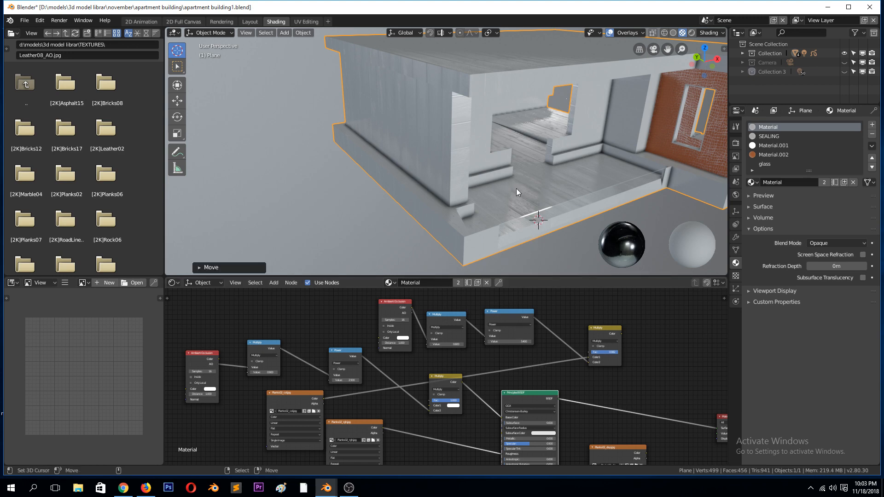
middle_drag(516, 192, 477, 209)
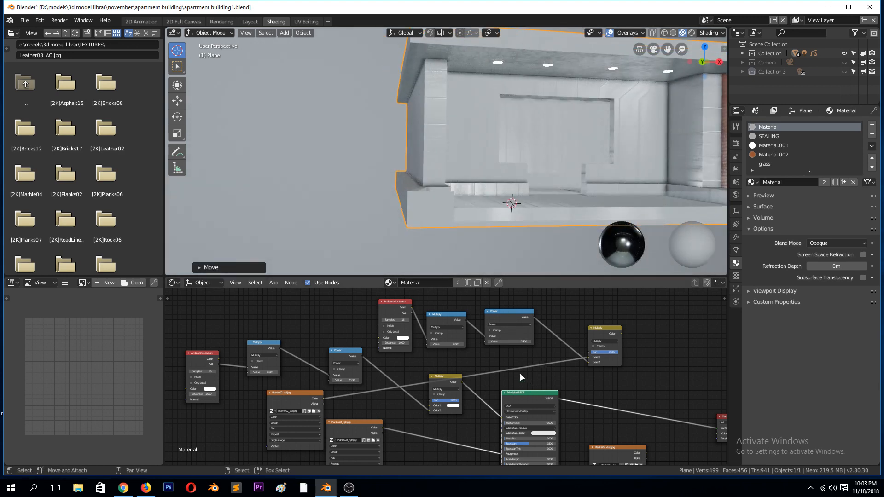
- Darken the original colour Multiply node's Color1 from white to near black and check the plank walls
click(456, 407)
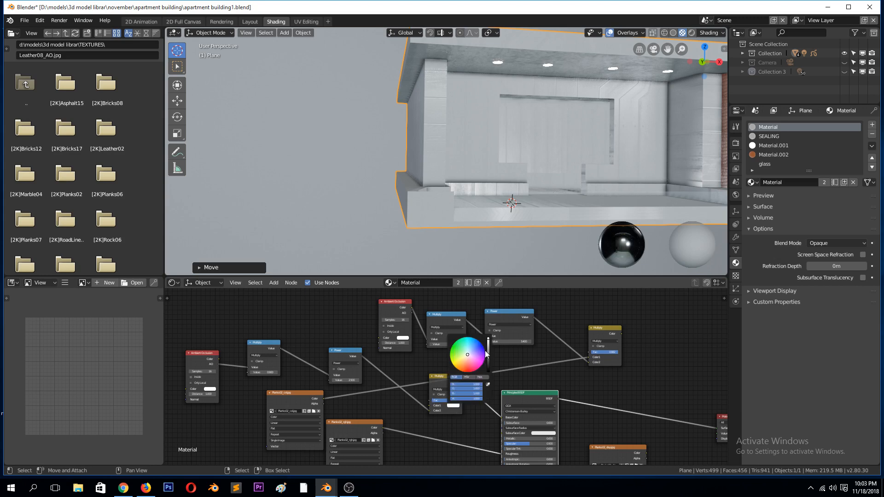
drag(488, 352, 488, 365)
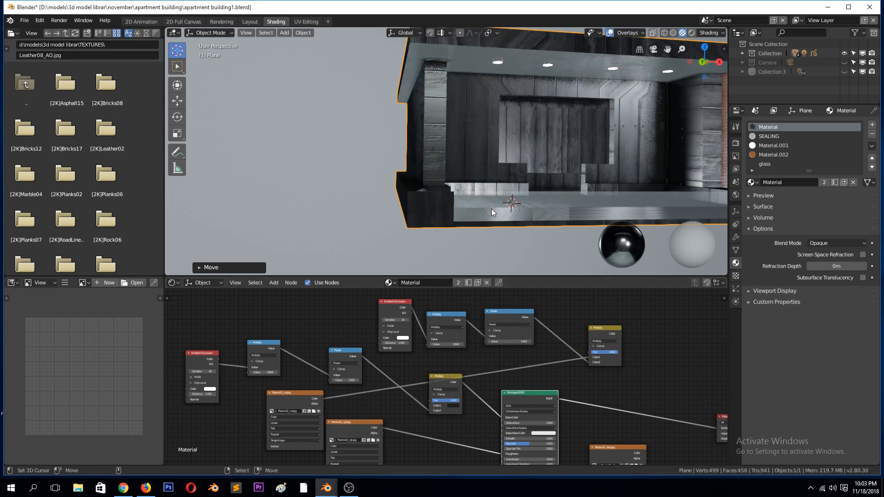
middle_drag(490, 209, 482, 189)
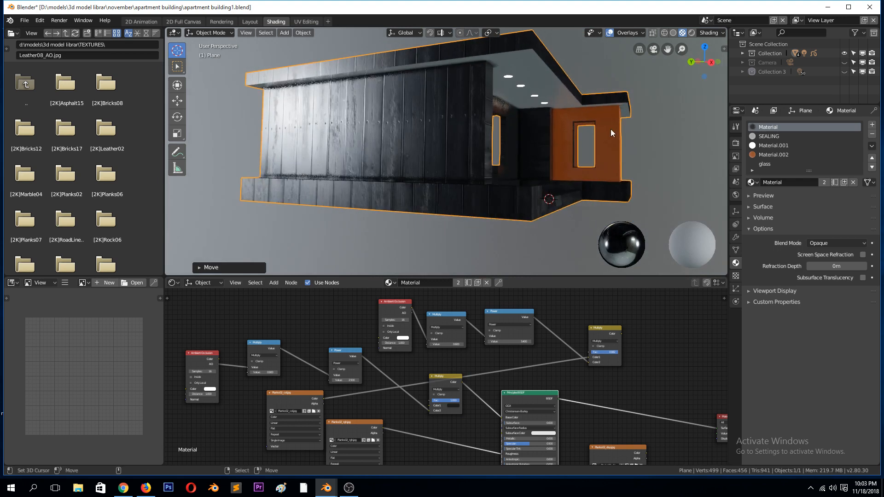
- Reveal all hidden objects, view the lit balcony from below, and undo the accidental selection change
key(alt+h)
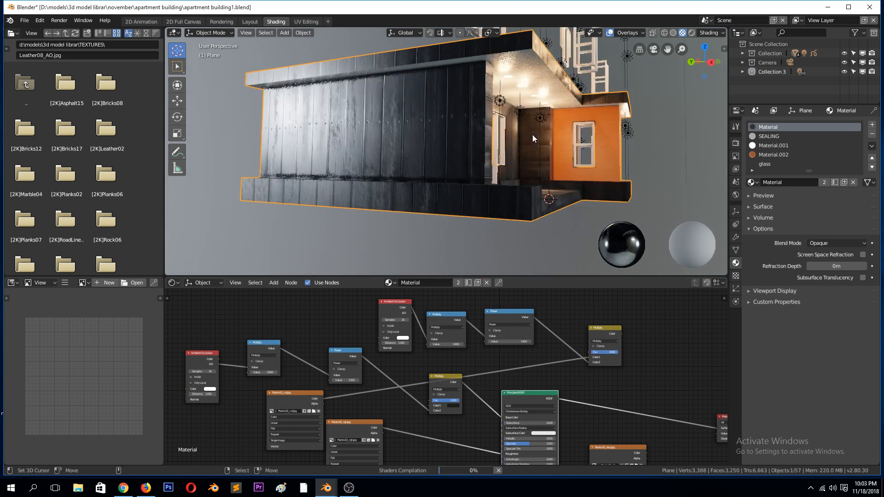
click(532, 134)
key(alt+a)
middle_drag(535, 139, 501, 76)
key(ctrl+z)
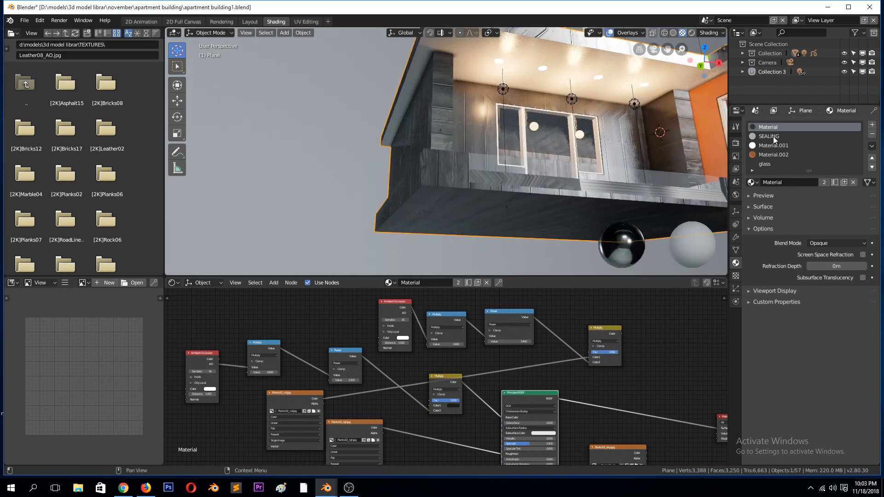
- Select the SEALING material and preview its leather roughness texture on the ceiling
click(774, 137)
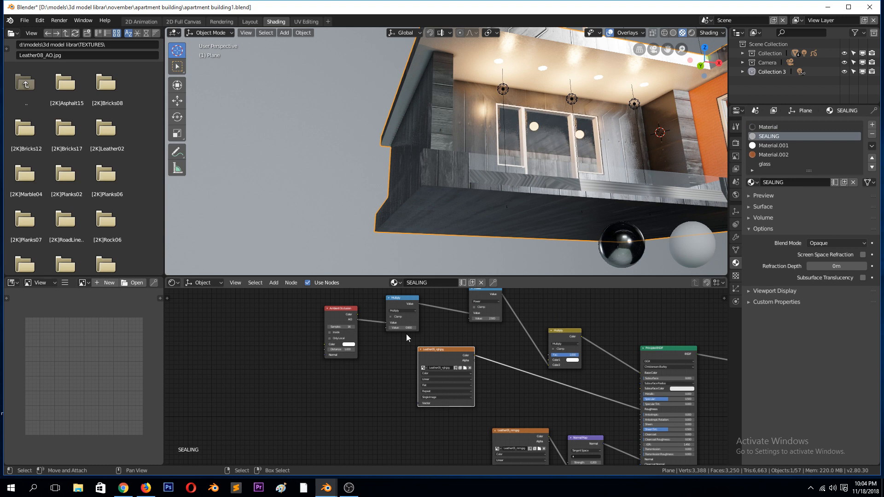
ctrl+shift+click(445, 352)
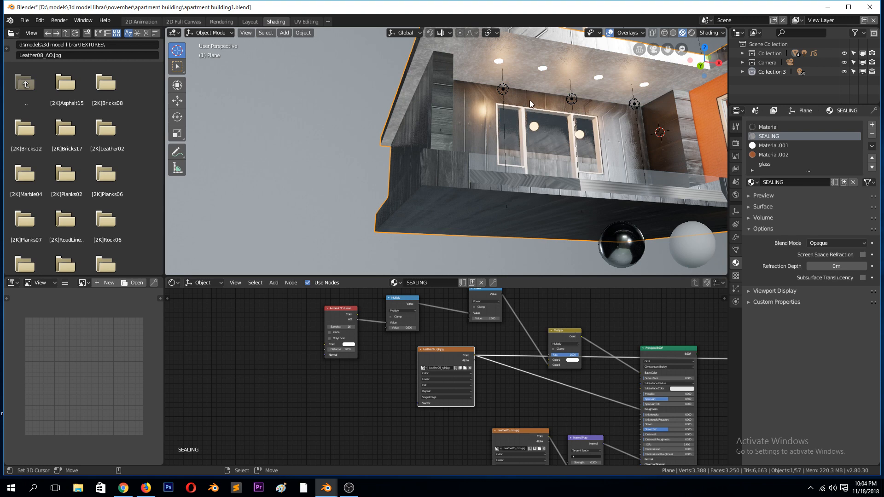
middle_drag(574, 69, 601, 37)
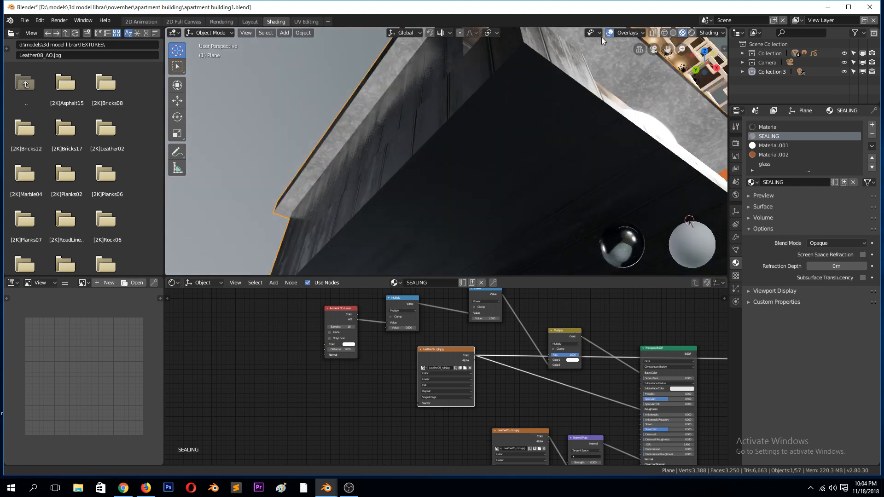
shift+middle_drag(675, 33, 661, 52)
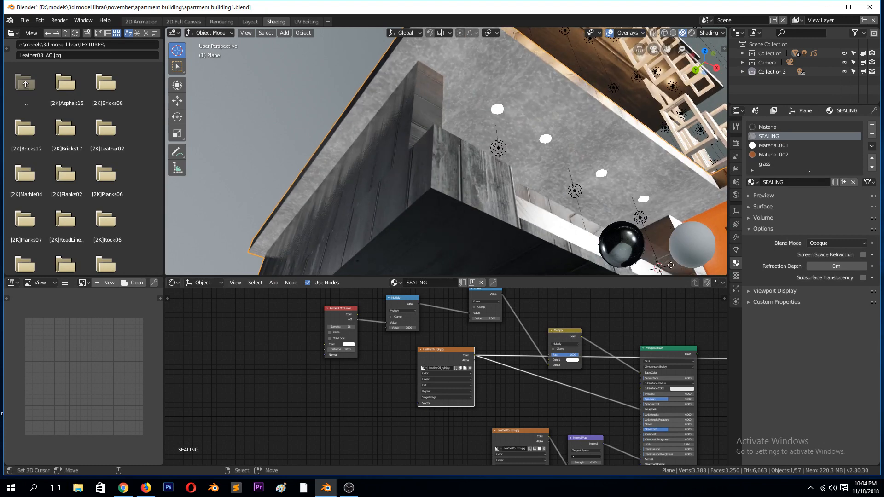
- Return the SEALING material's output to the Principled BSDF and review the lit ceiling and balcony
ctrl+shift+click(666, 352)
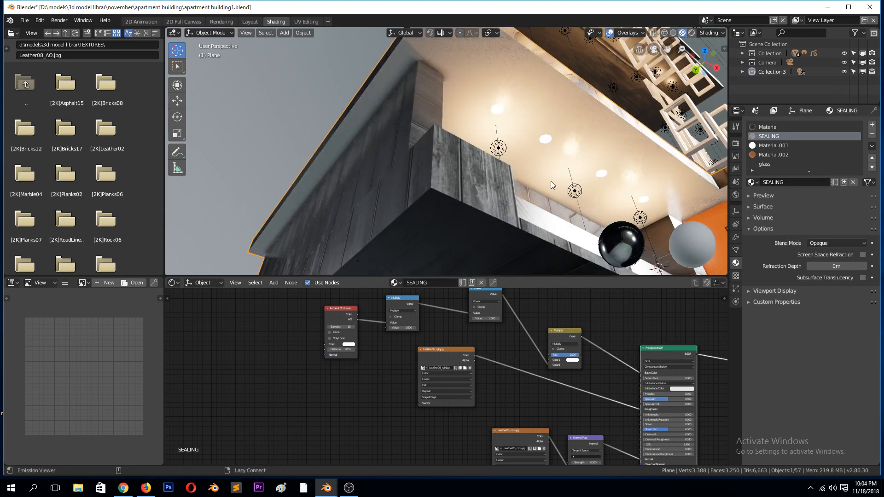
middle_drag(551, 181, 546, 106)
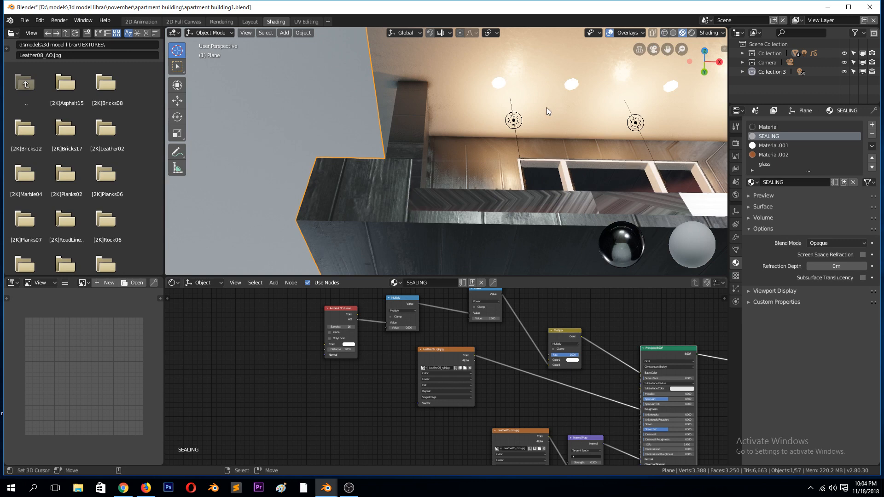
scroll(547, 123, down, 6)
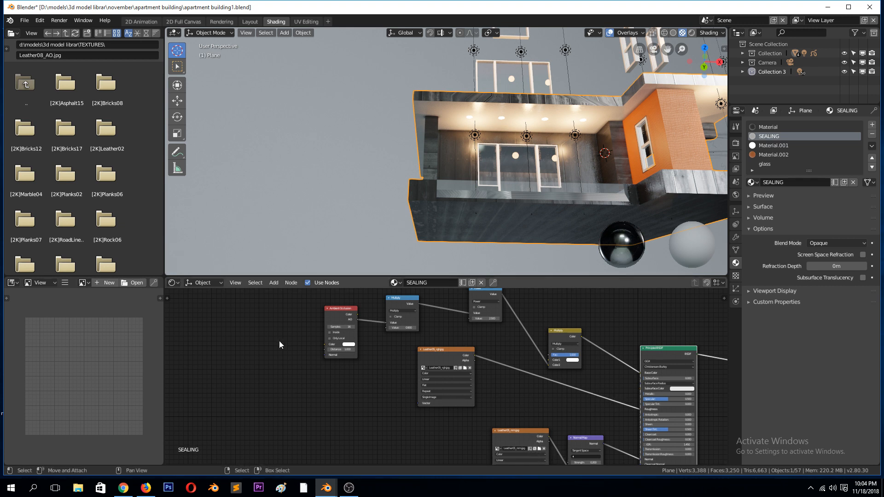
scroll(562, 109, up, 1)
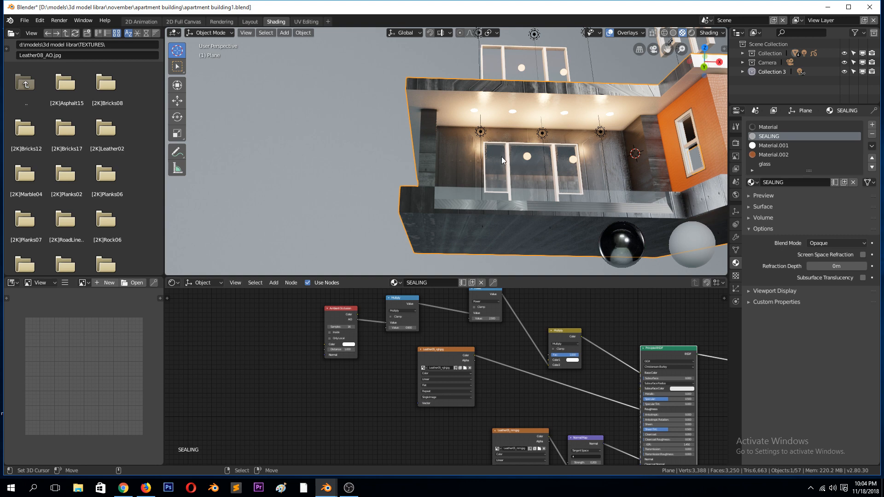
middle_drag(501, 156, 521, 171)
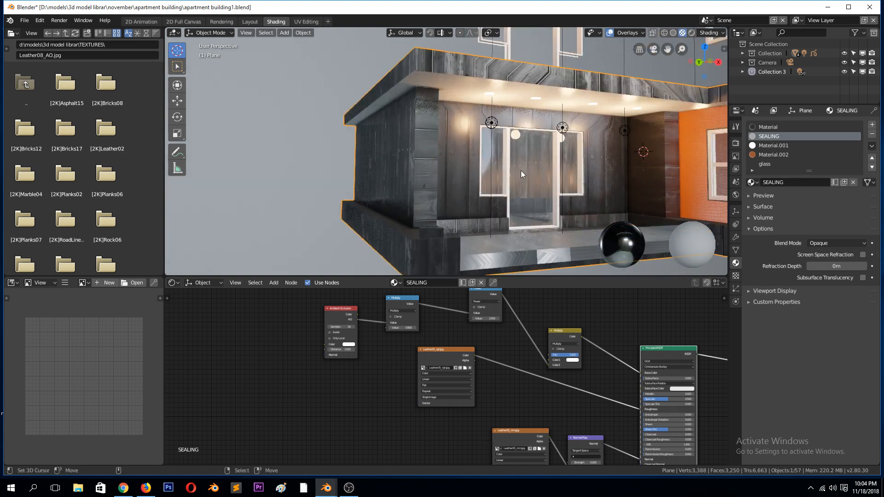
- Select the glass balcony doors and turn off Screen Space Reflections in the Eevee render settings
click(514, 153)
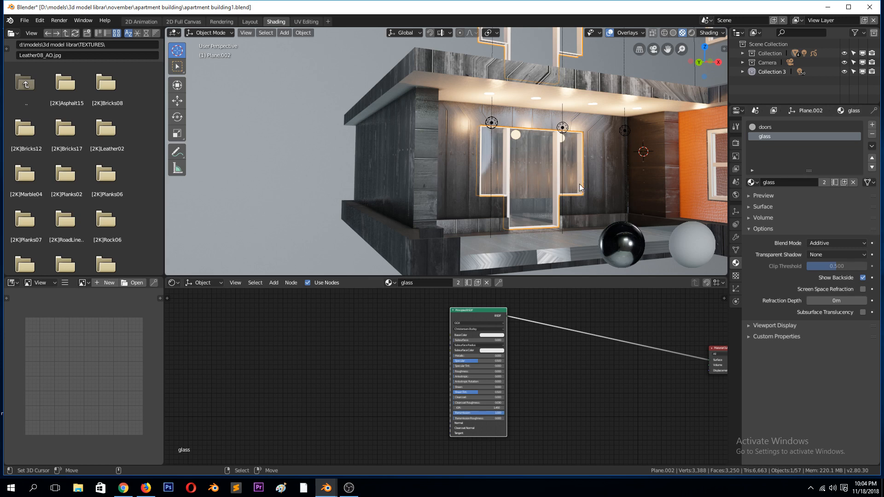
click(736, 144)
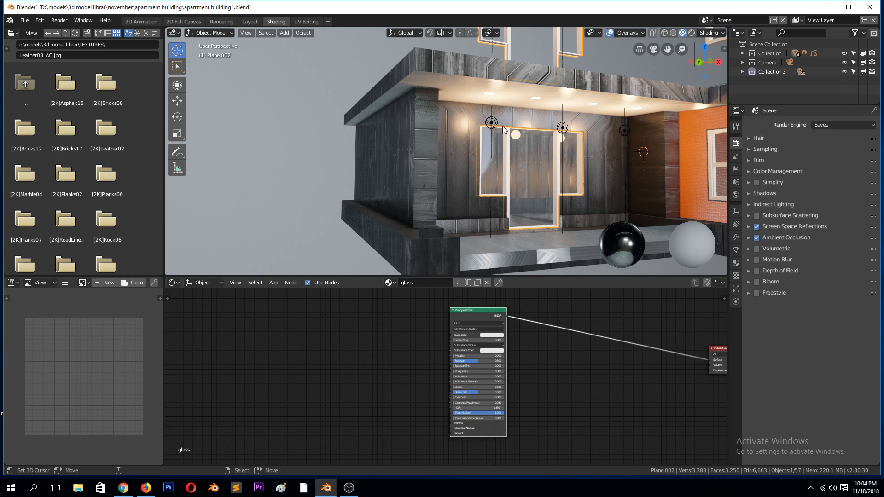
middle_drag(597, 86, 495, 134)
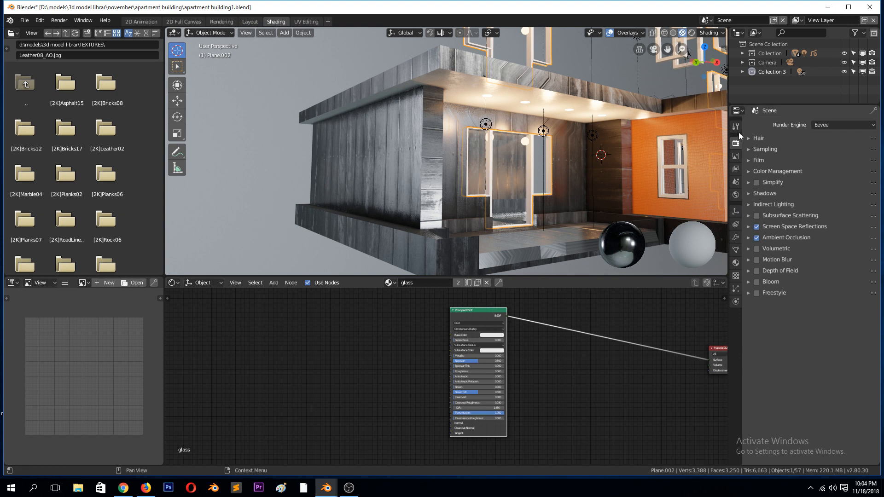
click(757, 226)
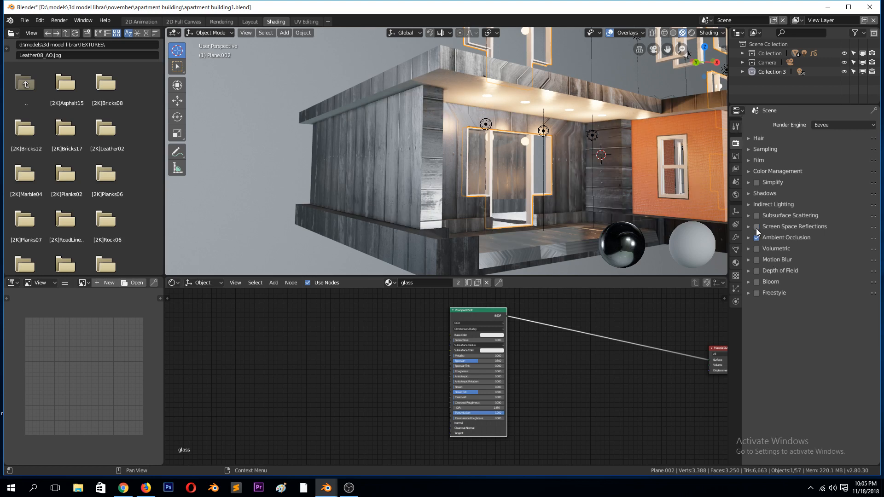
- Turn Screen Space Reflections back on and compare the balcony with Ambient Occlusion off and on
click(756, 228)
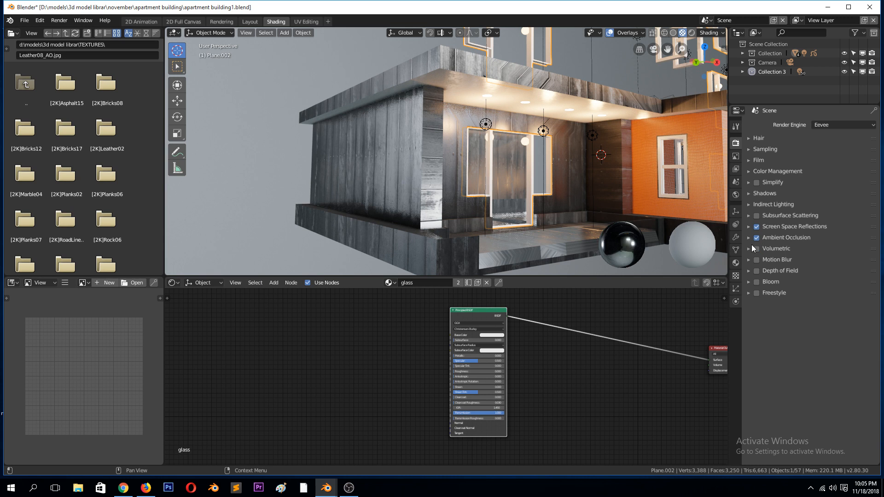
click(750, 249)
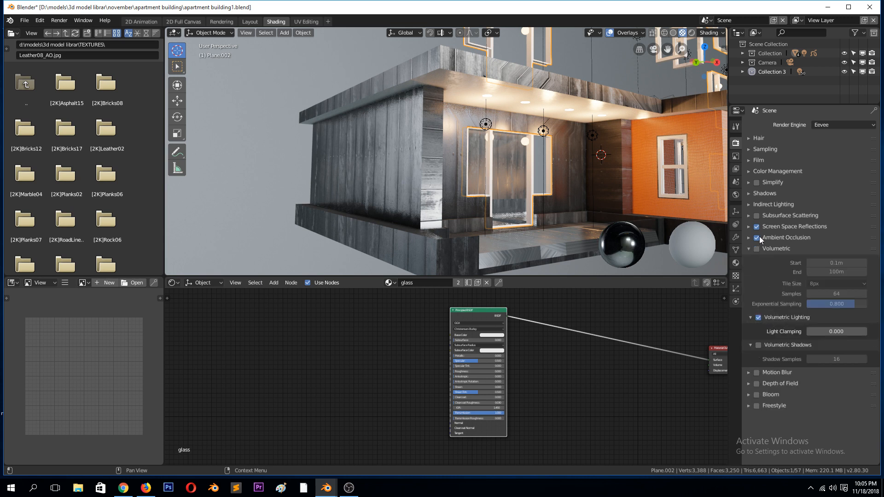
click(758, 237)
click(759, 237)
click(749, 249)
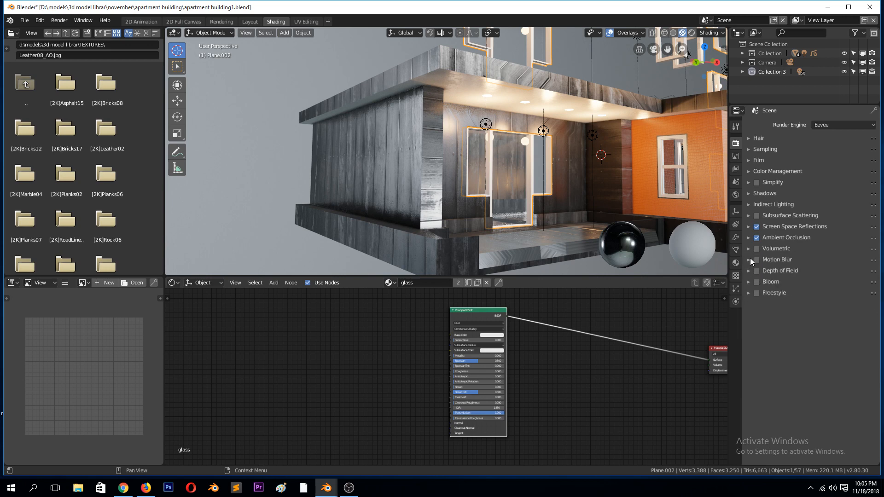
- Enable Bloom in the Eevee render settings and set its threshold to 6.003 to tame the glow
click(756, 283)
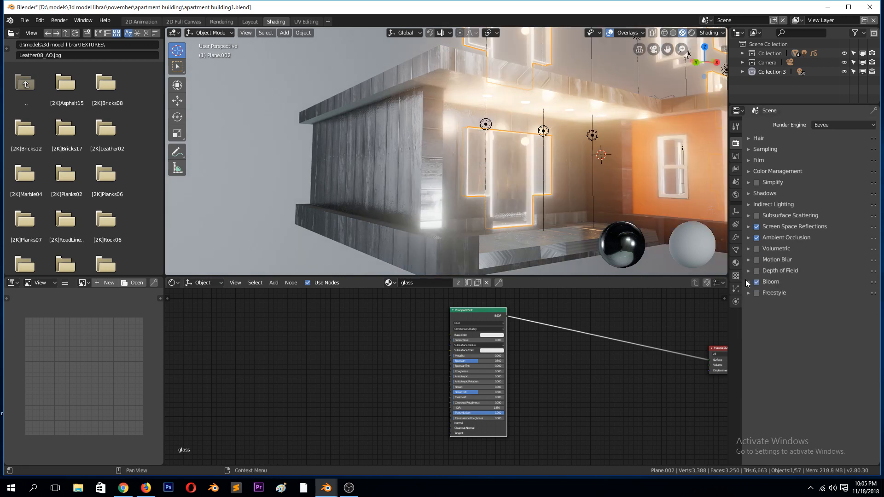
click(747, 282)
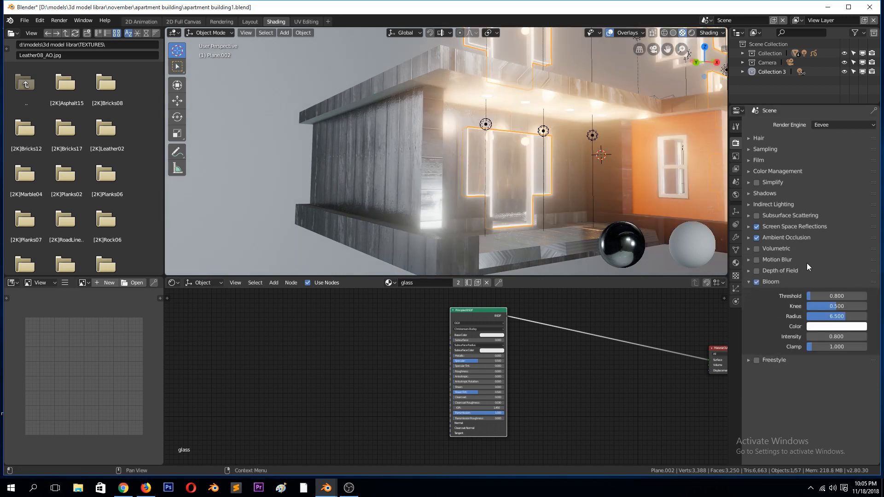
drag(817, 294, 844, 296)
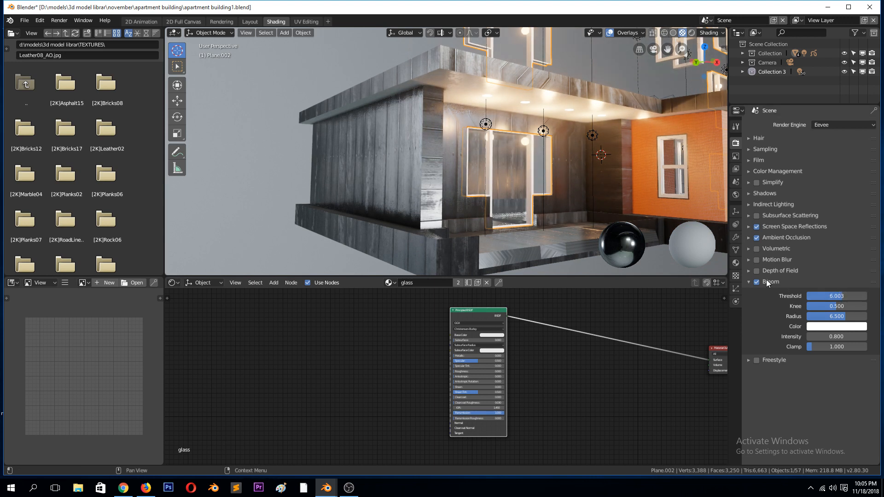
scroll(612, 167, down, 2)
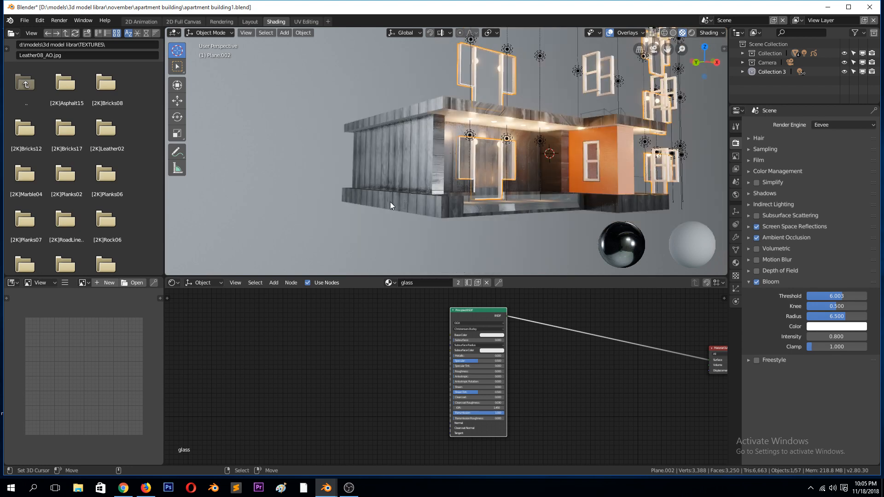
scroll(396, 201, up, 2)
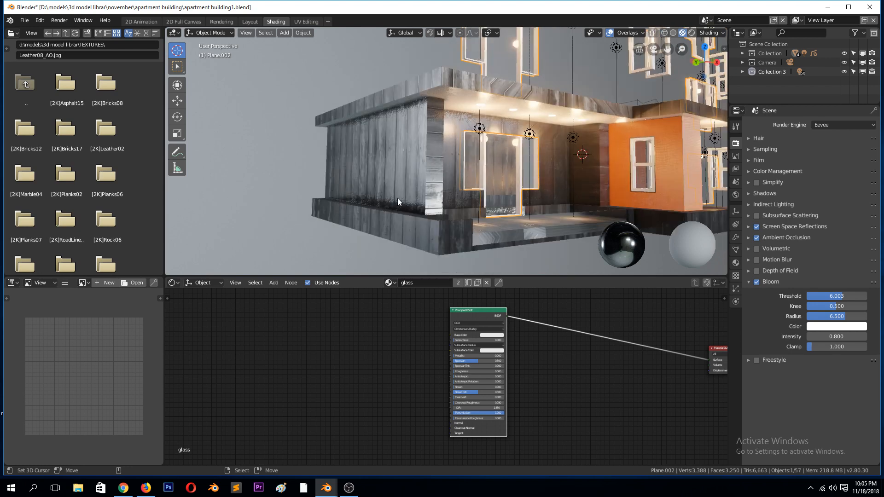
- Select the main building floor, switch to the camera view, and turn on viewport display for its Mirror and Array modifiers
click(412, 159)
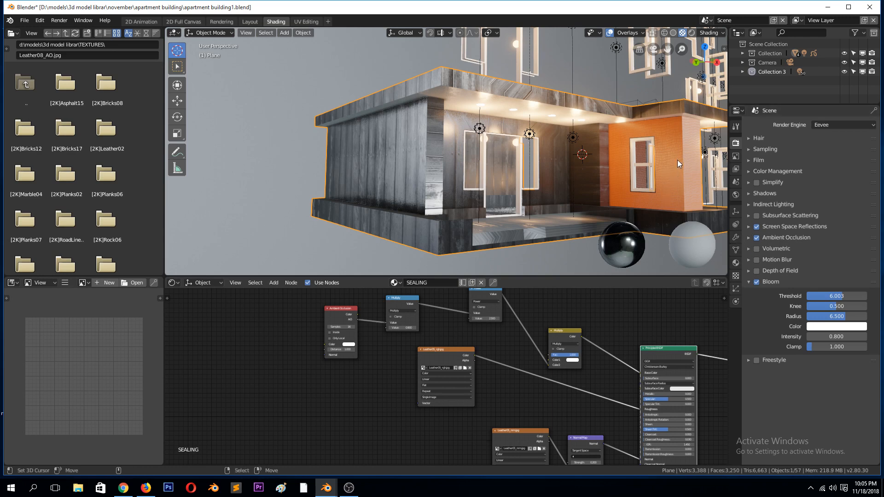
middle_drag(671, 154, 664, 137)
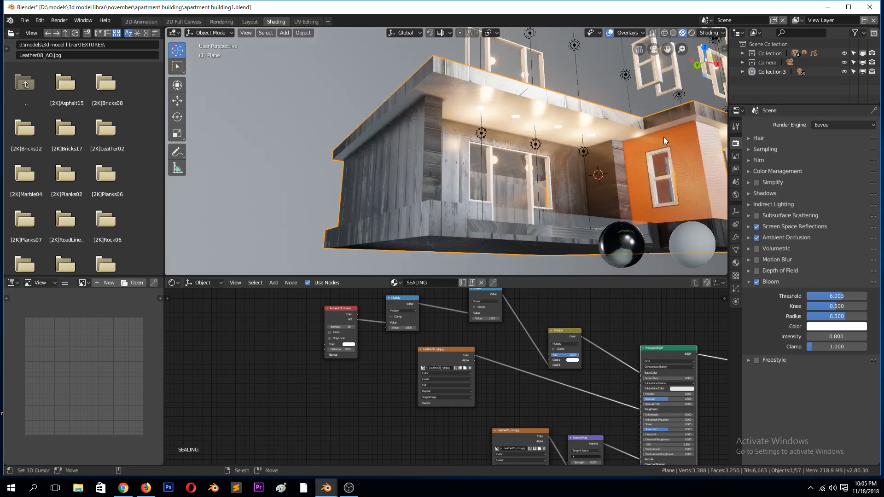
scroll(664, 139, down, 2)
key(KP_0)
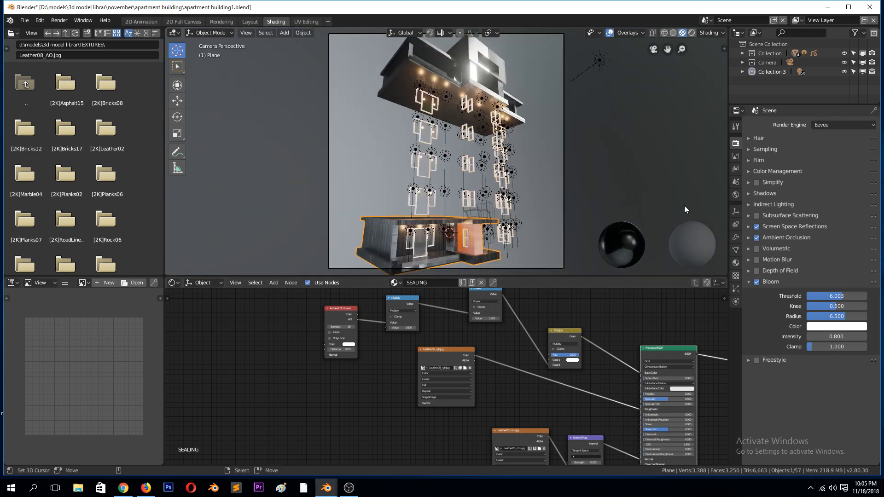
click(736, 263)
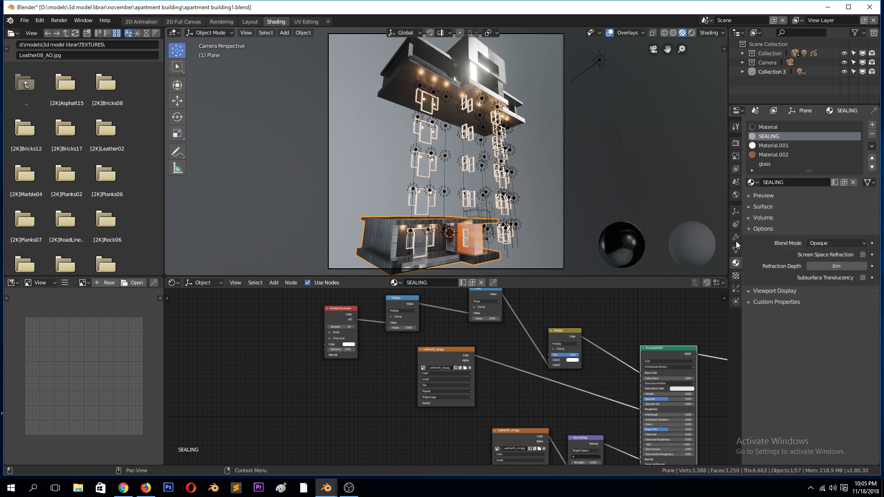
click(735, 238)
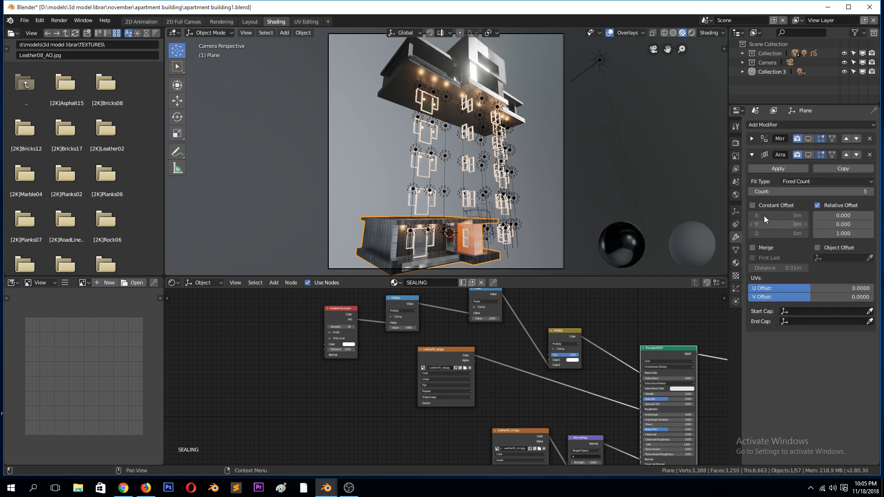
click(808, 138)
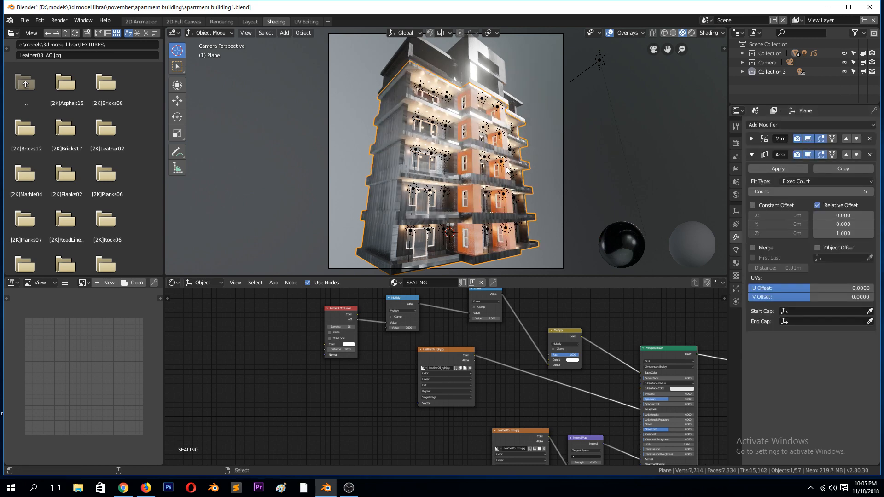
- Deselect everything and examine the lit floors of the full building through the camera
key(alt+a)
scroll(506, 217, down, 3)
scroll(504, 217, up, 5)
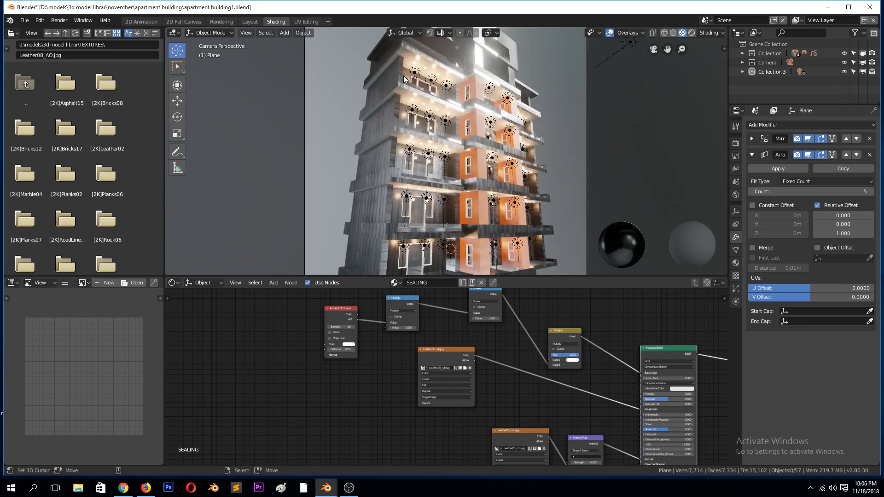
scroll(402, 211, up, 3)
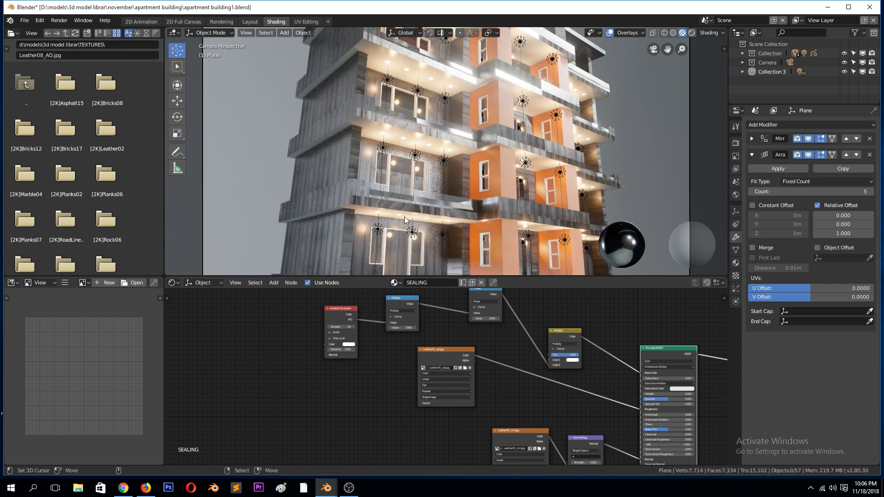
- Enter Edit Mode on the building and select the ring of inner side faces of a recessed ceiling lamp
key(Tab)
scroll(389, 213, down, 3)
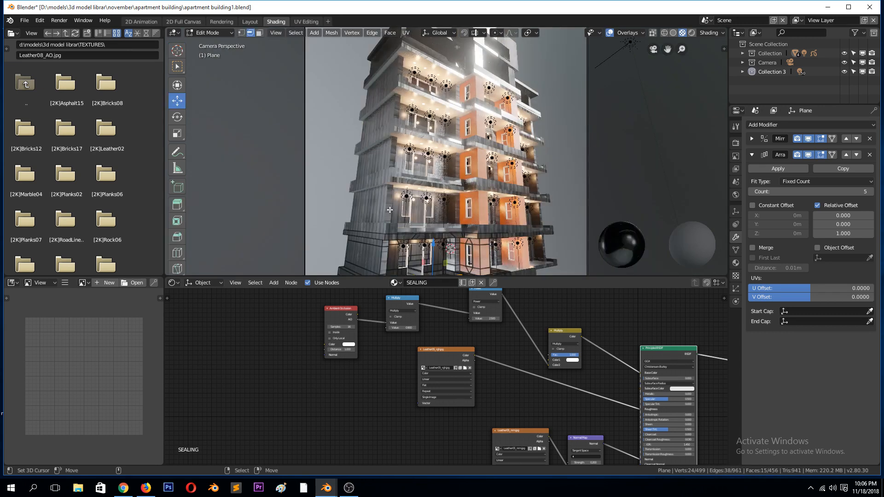
key(KP_Decimal)
middle_drag(413, 93, 391, 88)
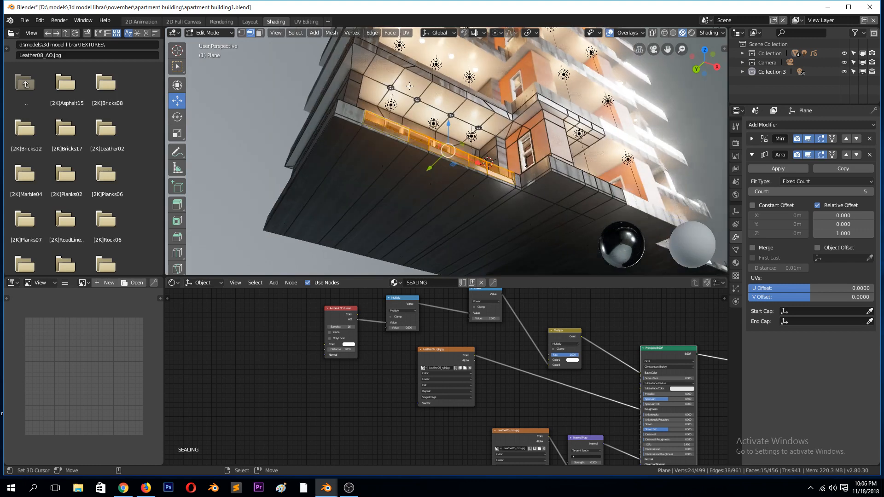
click(391, 88)
right_click(391, 89)
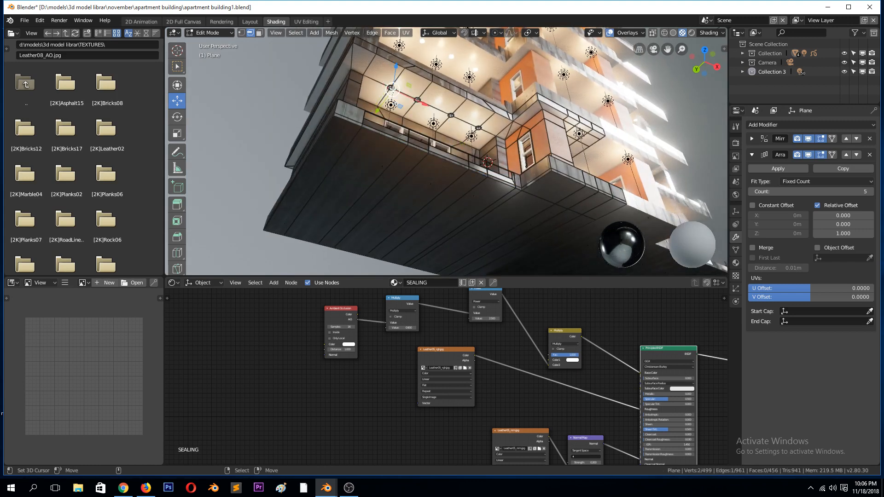
key(KP_Decimal)
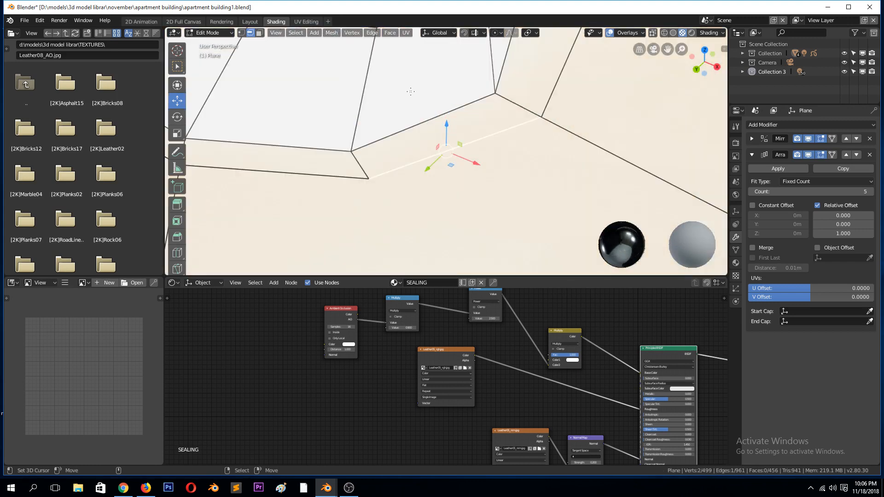
scroll(410, 91, up, 3)
scroll(409, 92, down, 6)
alt+click(403, 109)
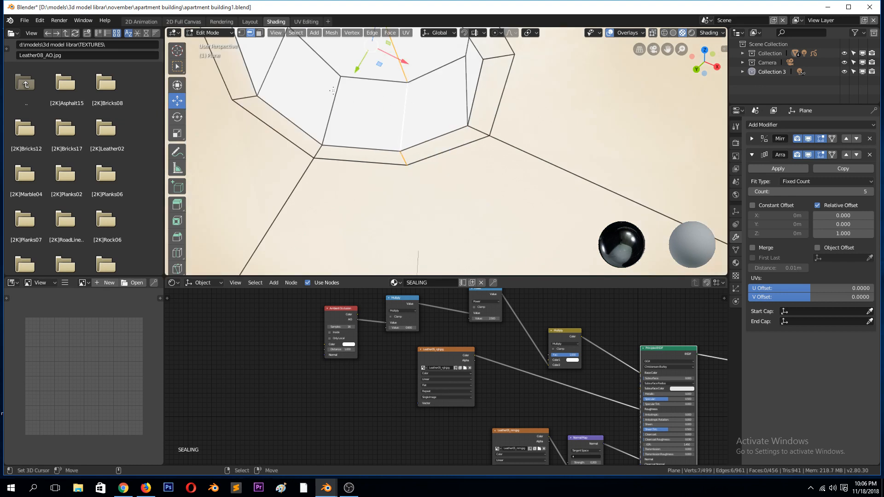
key(3)
- Select Material.001 in the material slots and review the Emission surface settings used for the ceiling lamps
click(735, 263)
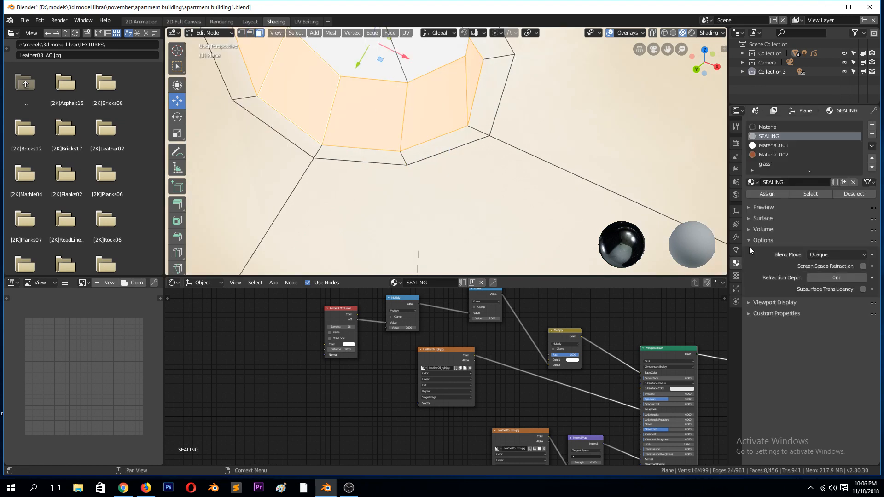
click(772, 146)
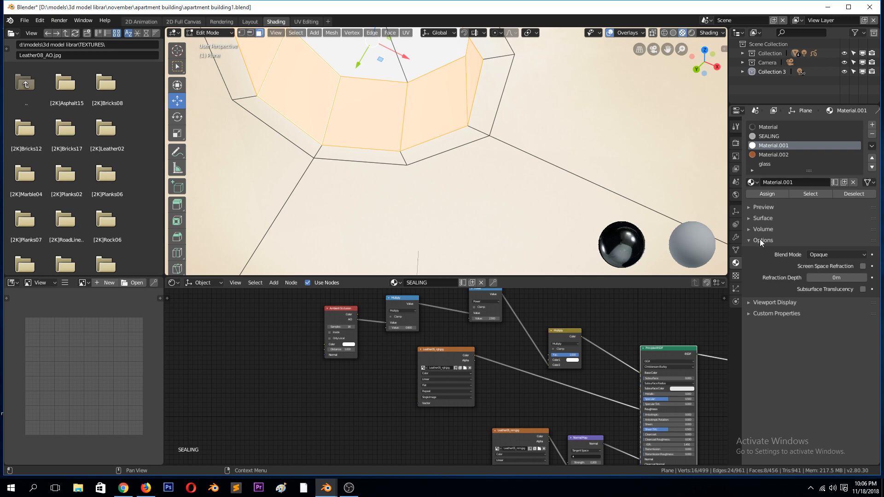
click(763, 218)
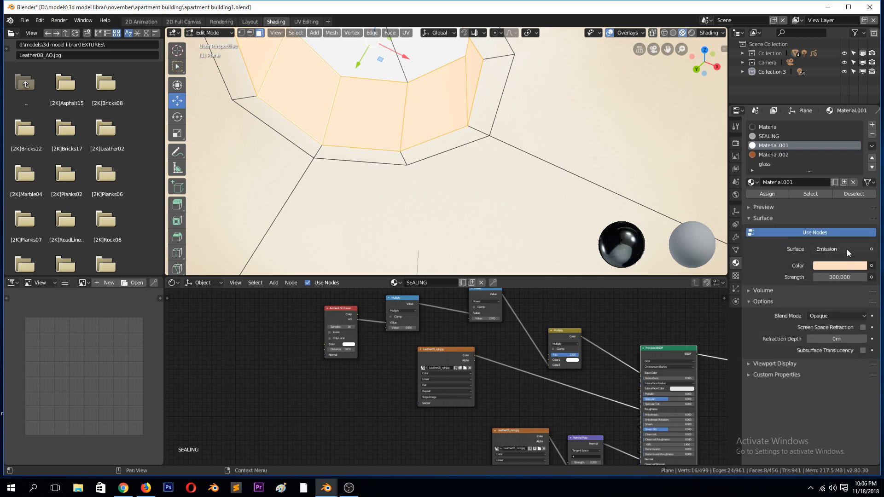
scroll(294, 107, down, 5)
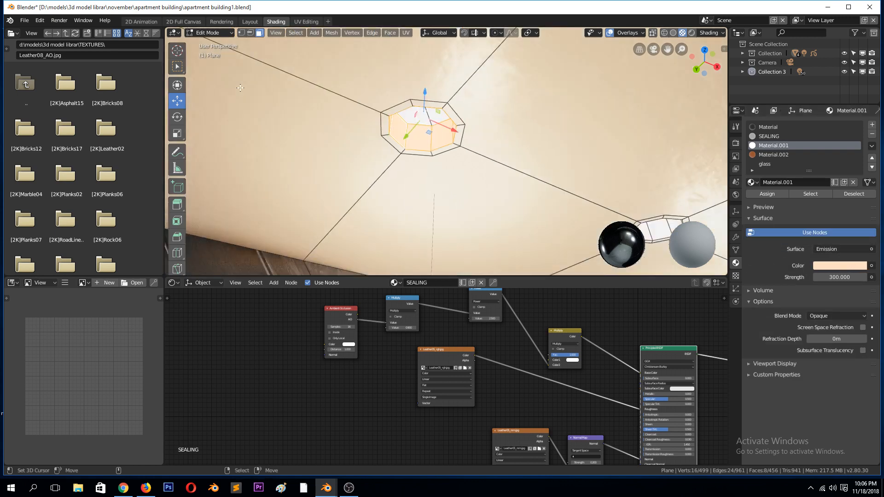
- Return to Object Mode and examine the lit balconies up close through the camera
key(Tab)
key(KP_0)
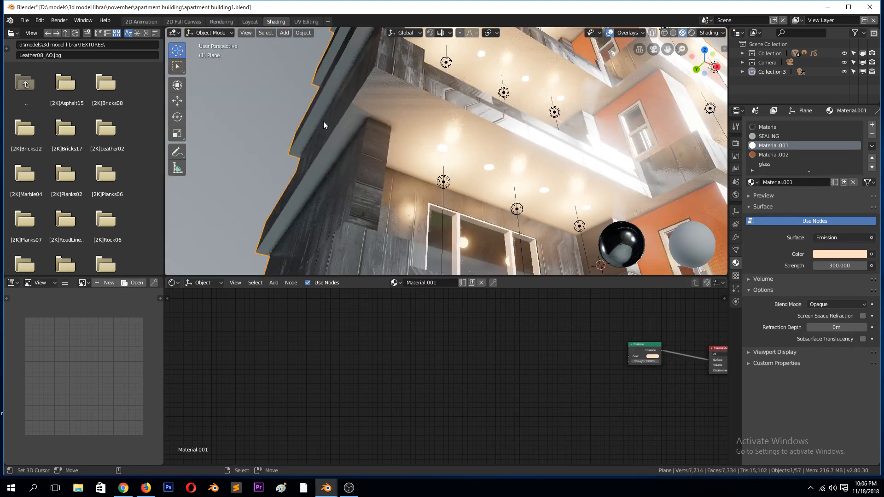
scroll(388, 154, up, 3)
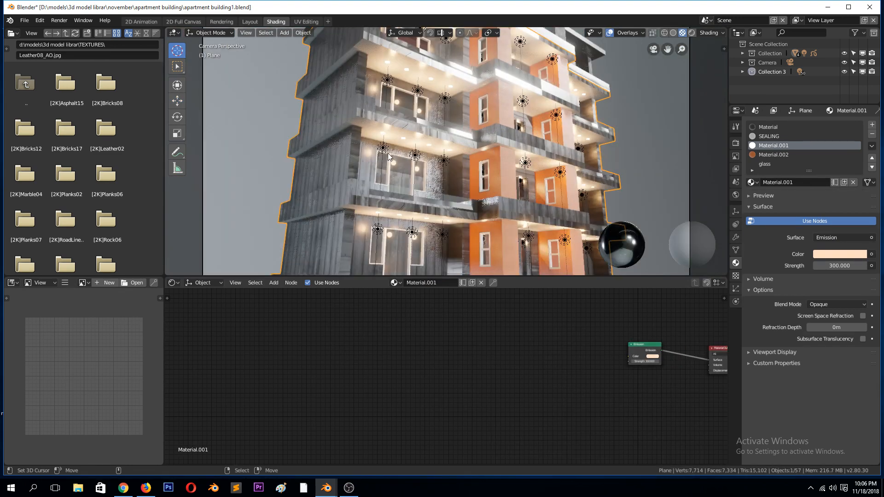
scroll(403, 142, up, 3)
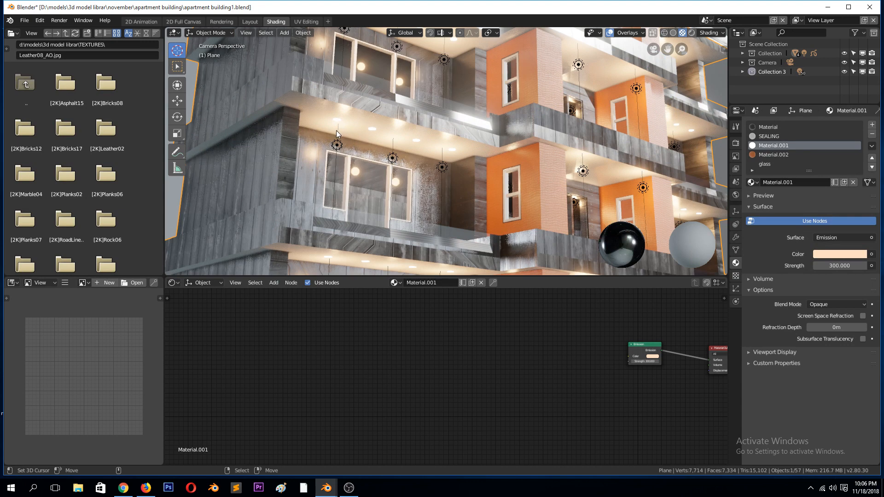
- Delete the point light in front of the balcony window to compare the lighting, and undo the deletion
click(337, 144)
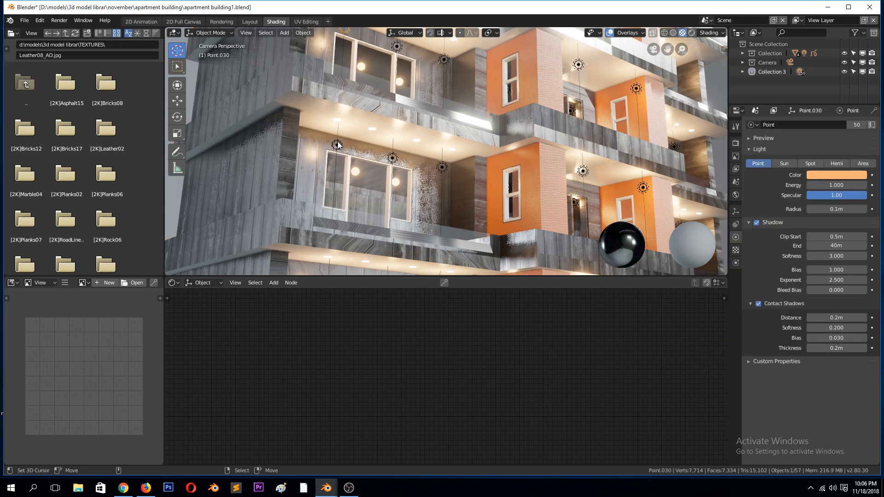
click(337, 145)
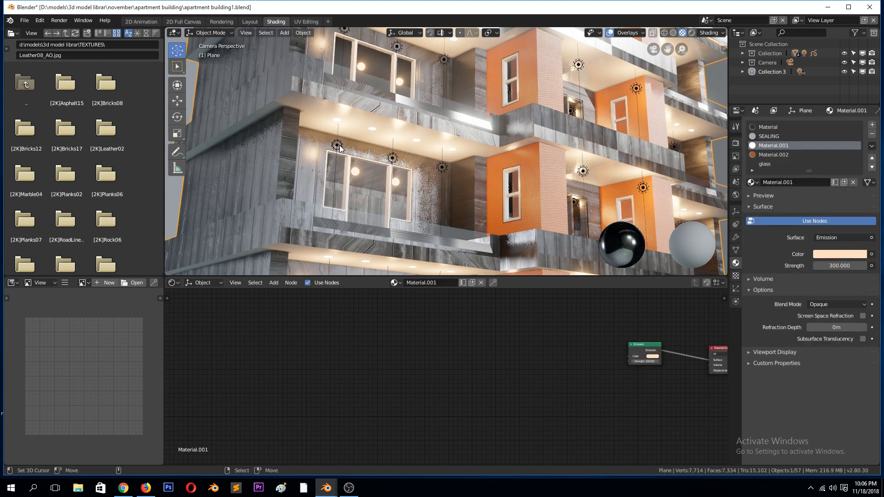
click(338, 145)
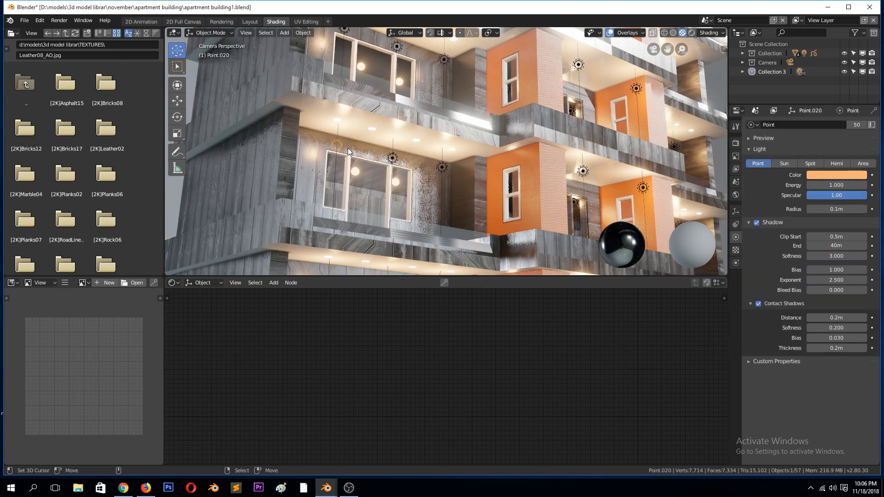
key(Delete)
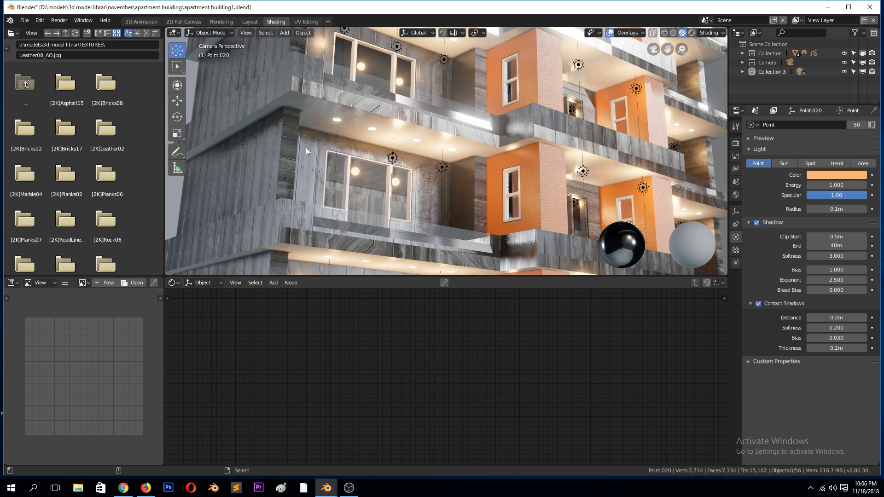
key(ctrl+z)
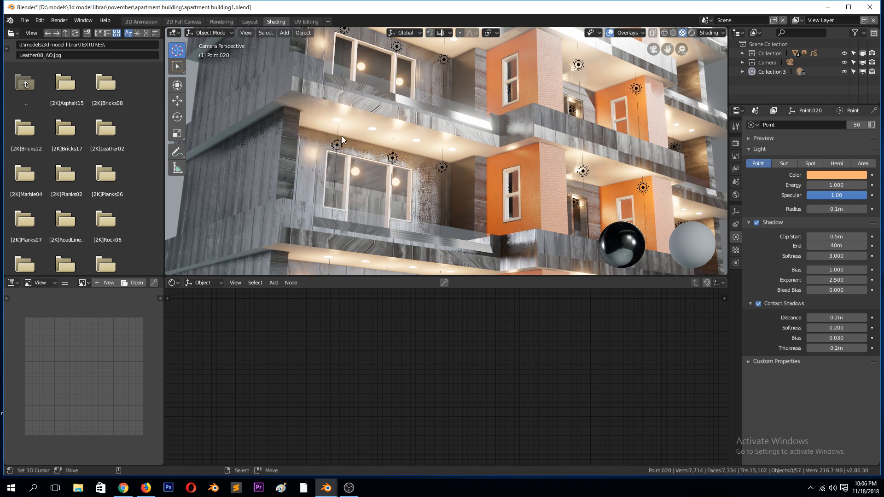
- Close the apartment building file without saving its changes and switch to the open apartment complex file
scroll(364, 134, down, 5)
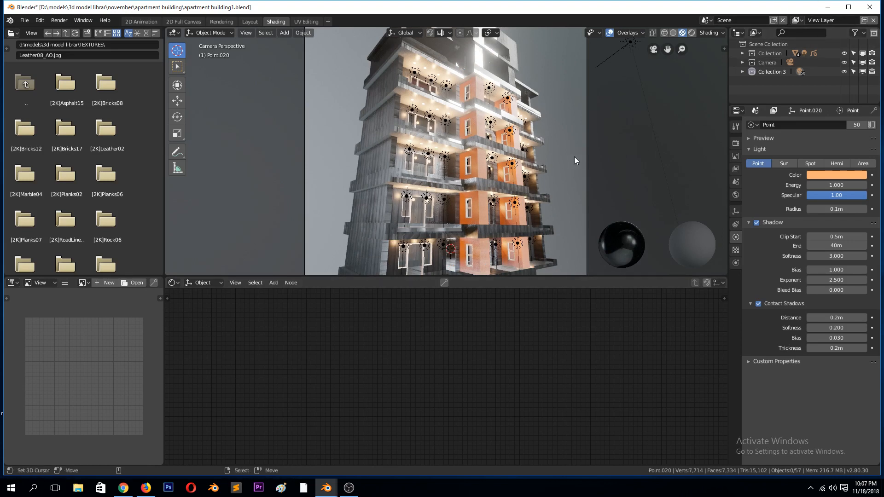
click(869, 7)
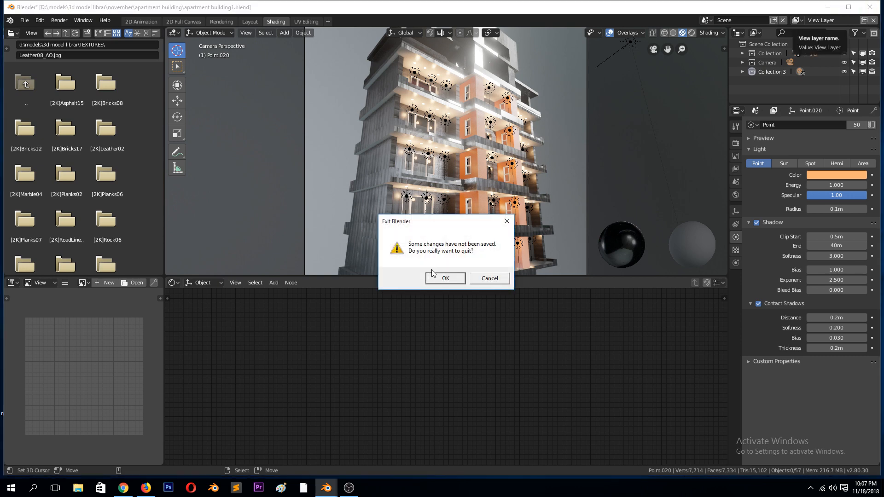
click(444, 278)
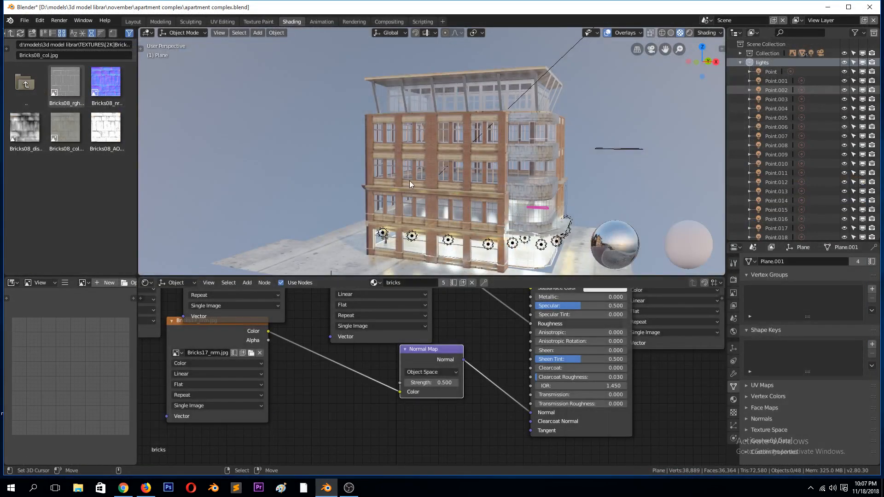
- Select the second-floor facade section and examine the apartment complex's brick walls, windows and cornices from several angles
scroll(441, 189, up, 5)
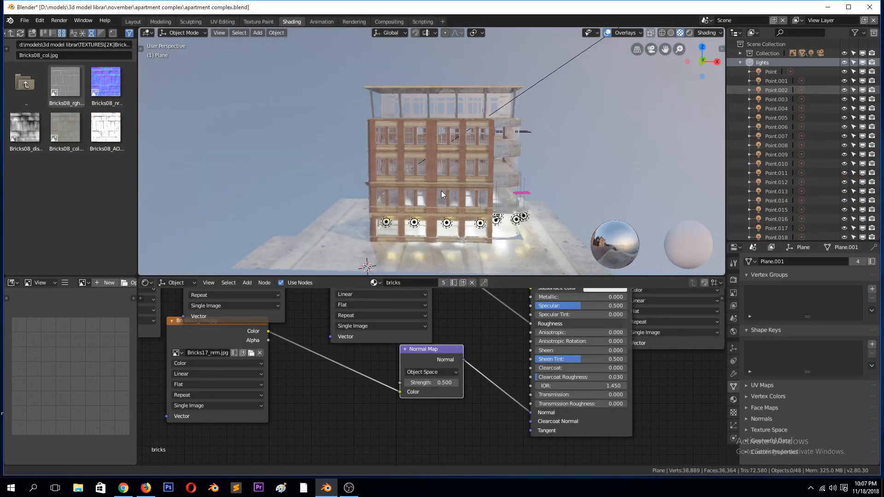
middle_drag(487, 182, 524, 151)
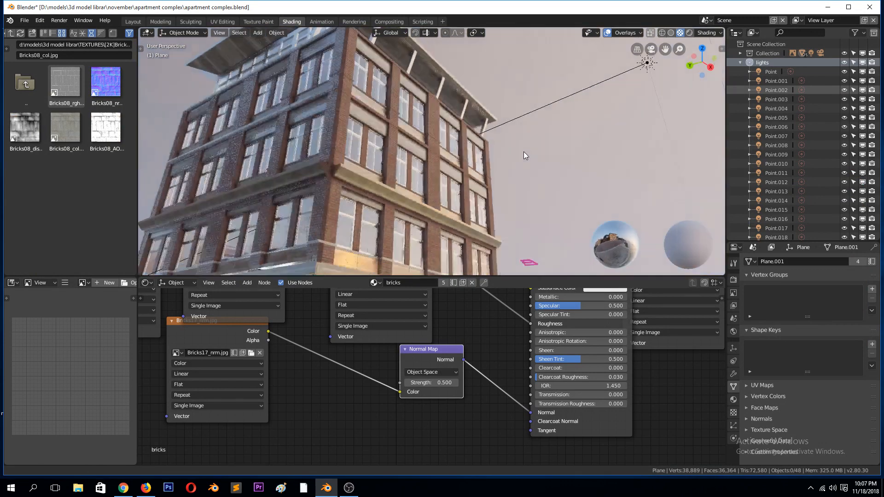
click(317, 221)
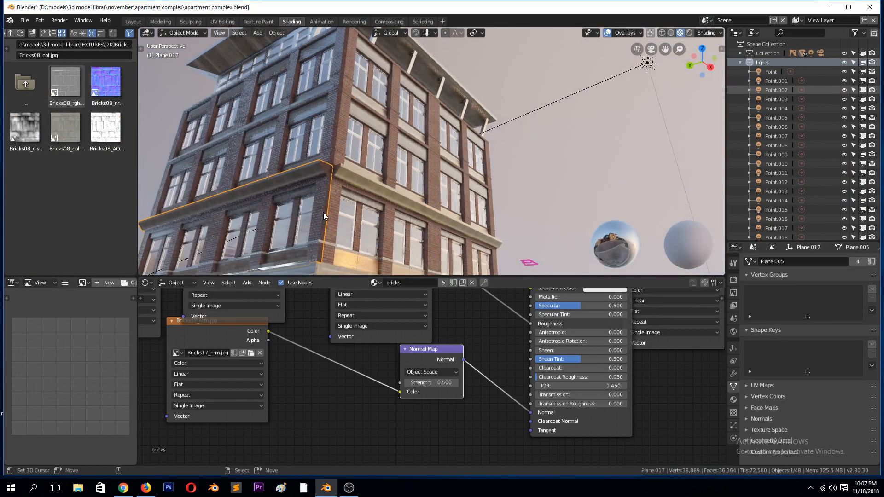
scroll(324, 198, down, 5)
middle_drag(416, 156, 406, 179)
scroll(408, 177, up, 2)
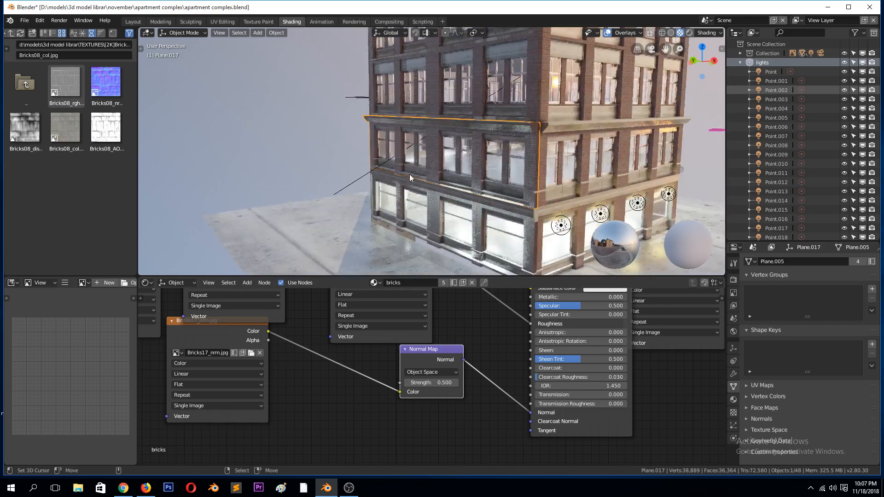
scroll(411, 174, up, 2)
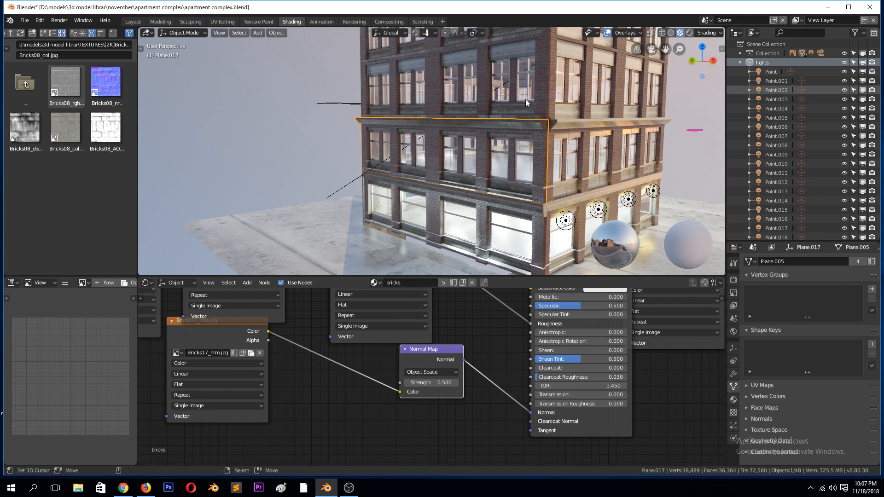
middle_drag(526, 99, 519, 96)
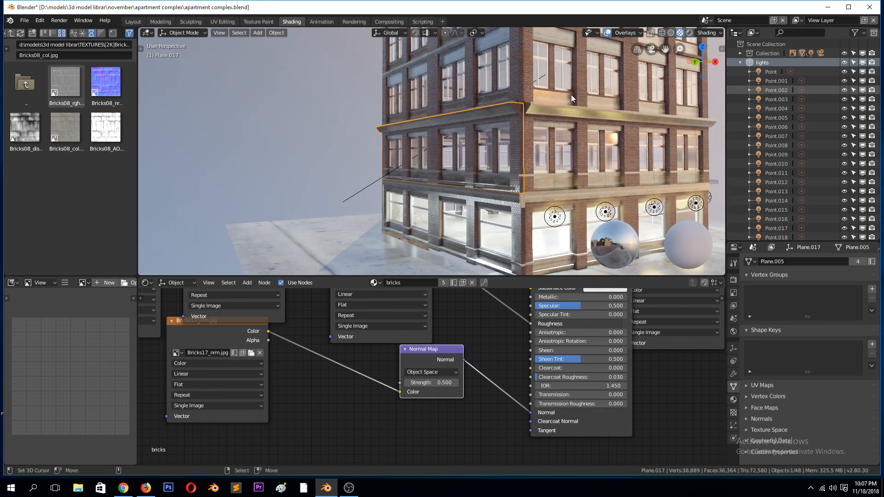
scroll(571, 95, down, 3)
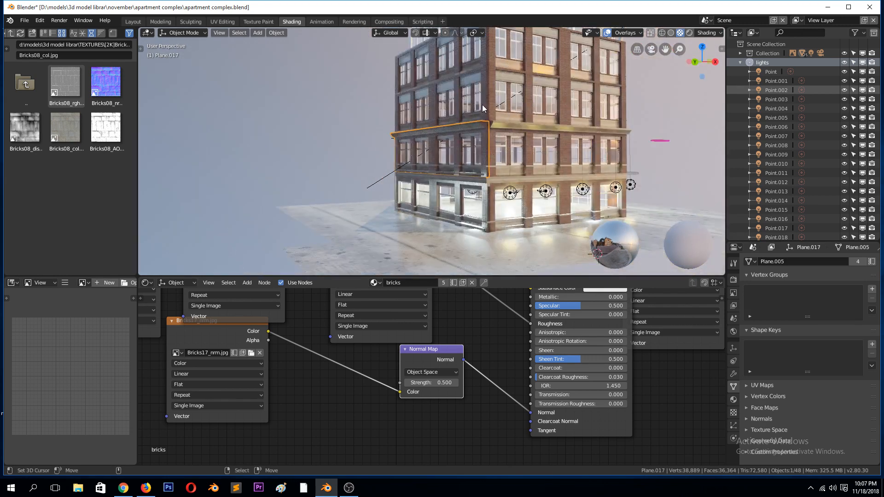
scroll(482, 105, up, 2)
scroll(471, 176, up, 2)
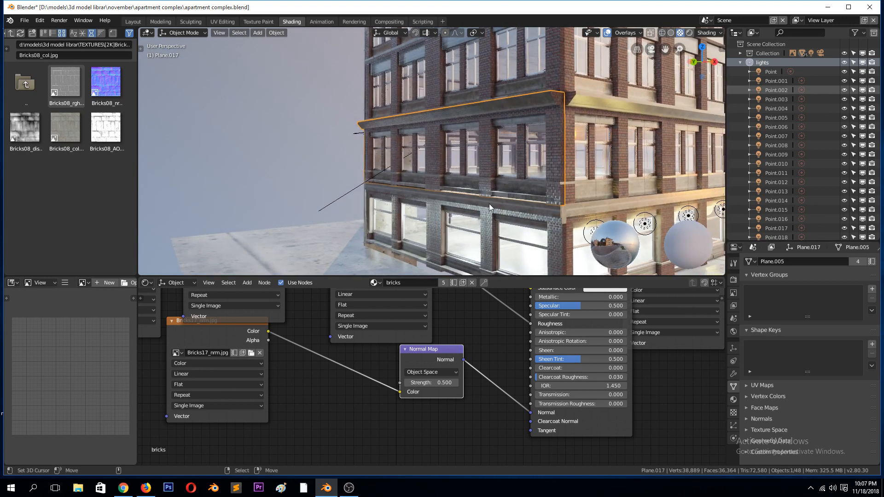
- Select the ground-floor facade section and compare it with the floors above, from the storefronts to the roof
click(479, 220)
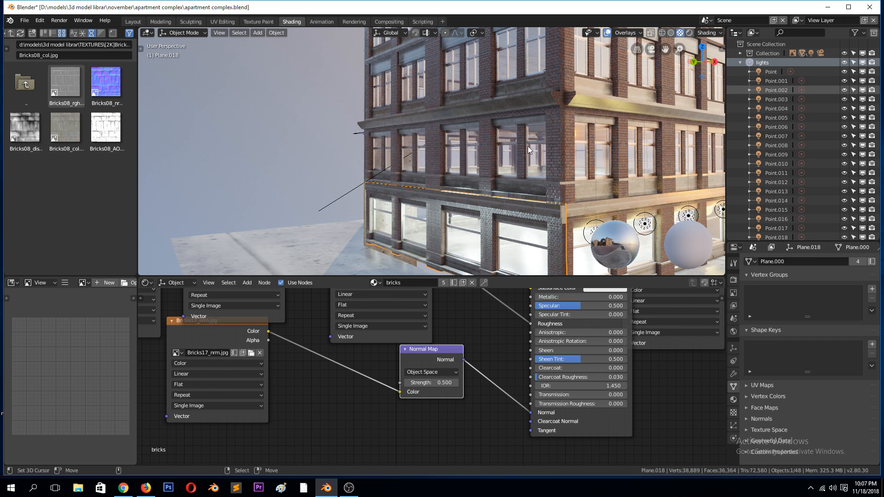
scroll(512, 165, down, 1)
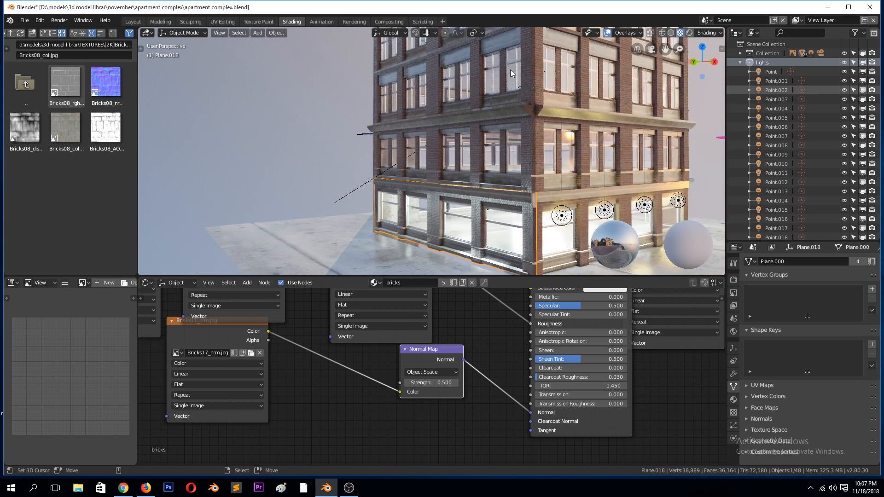
scroll(511, 66, down, 2)
scroll(507, 93, down, 1)
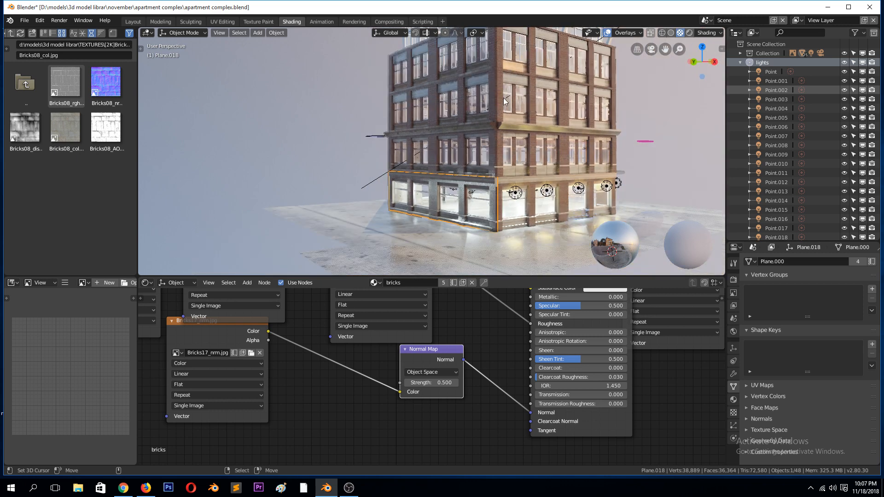
scroll(498, 157, down, 2)
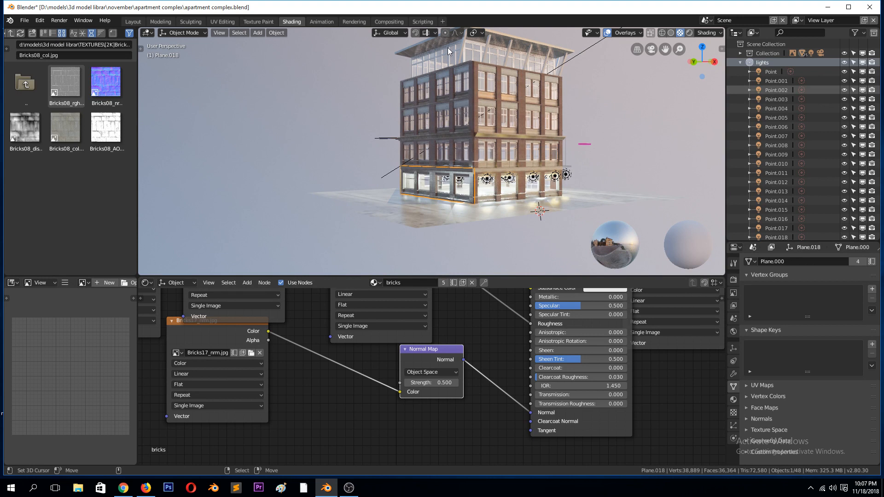
scroll(479, 125, up, 4)
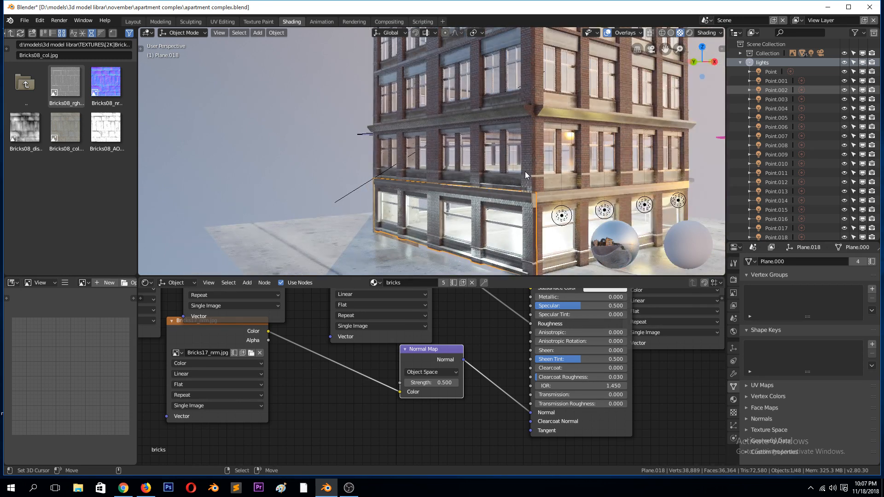
scroll(525, 171, down, 2)
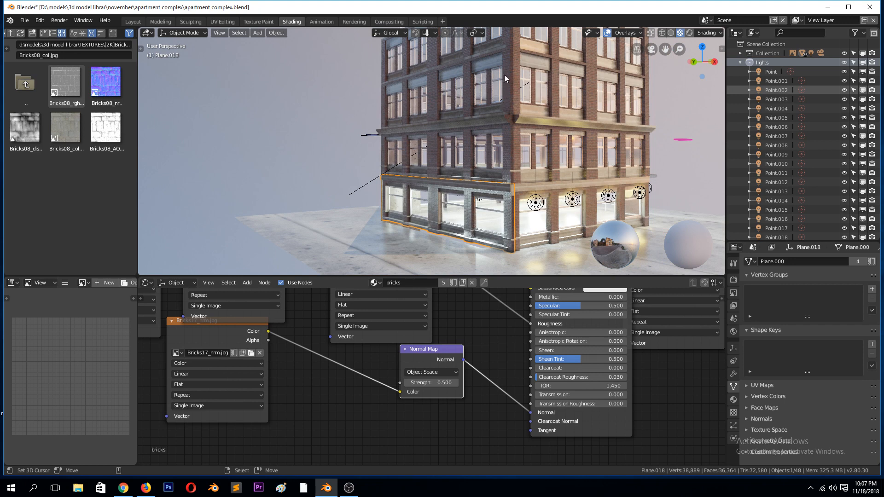
scroll(488, 184, up, 2)
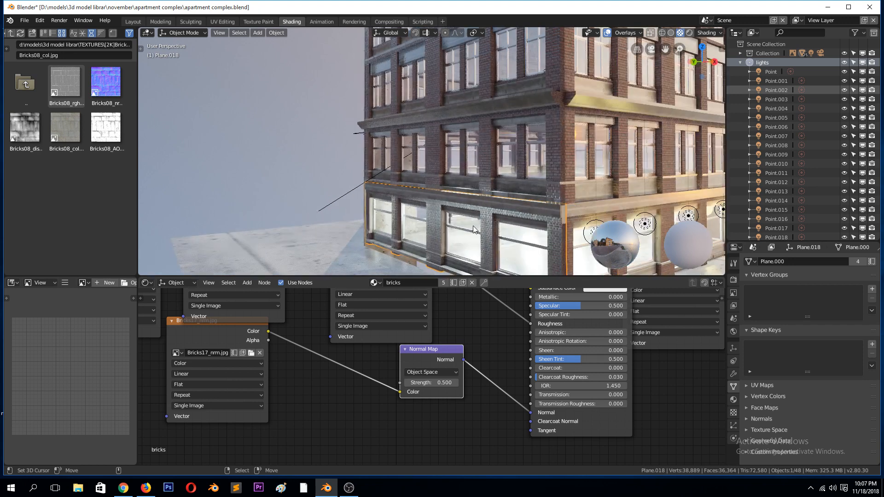
- Inspect the ground-floor facade's mesh in Edit Mode by selecting a face above its windows, and return to Object Mode
key(Tab)
click(523, 220)
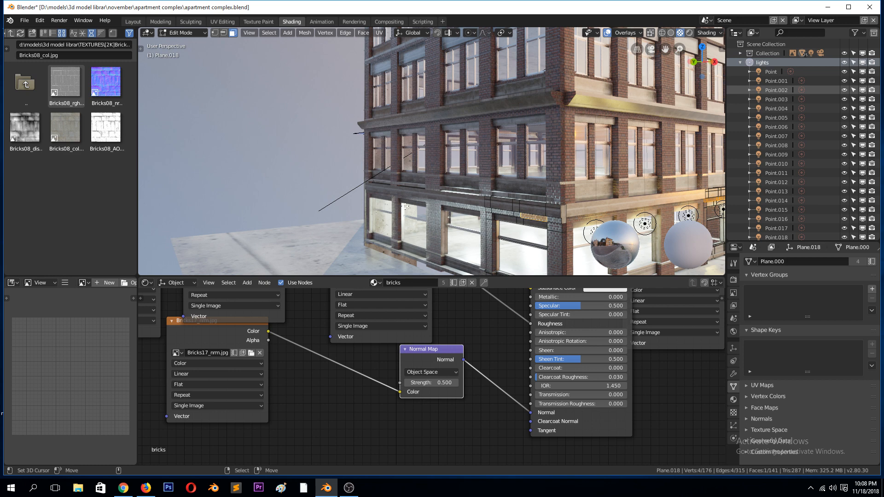
key(Tab)
- Examine the building's ground floor around the corner and its footprint from directly above
click(443, 203)
middle_drag(443, 204, 589, 205)
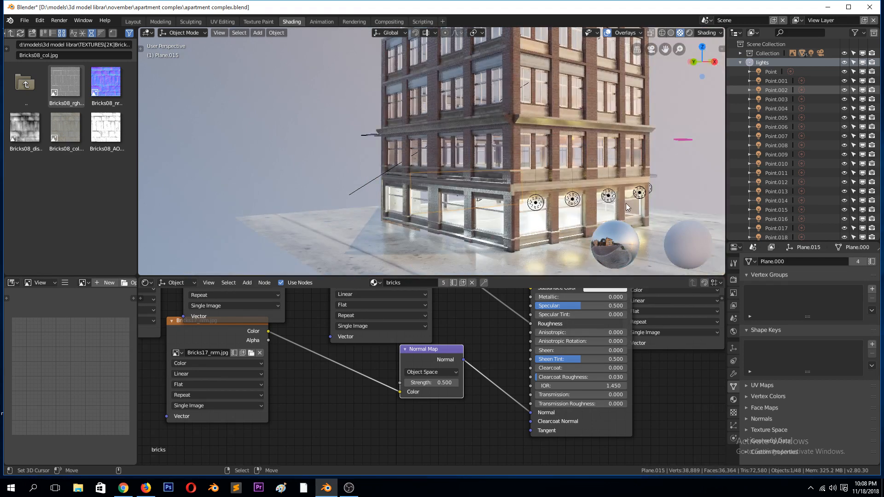
mouse_move(602, 218)
middle_down()
mouse_move(544, 222)
mouse_move(600, 225)
middle_up()
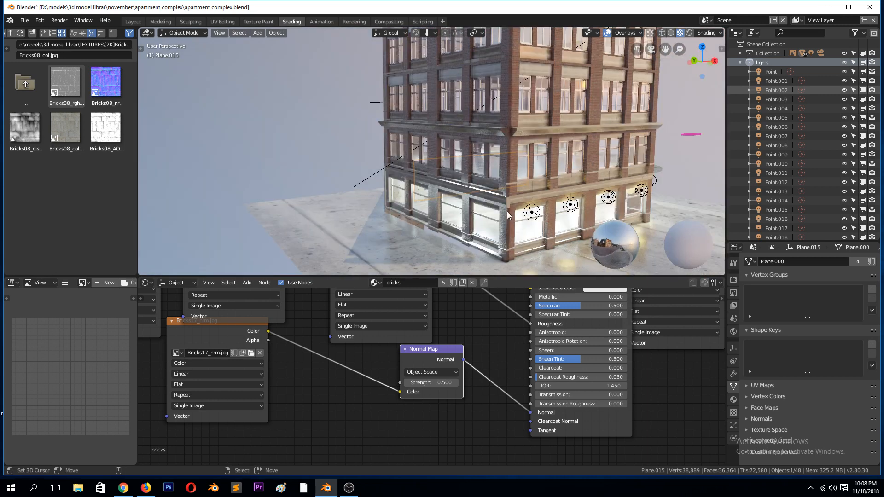
scroll(513, 205, down, 3)
middle_drag(463, 188, 517, 184)
scroll(515, 187, down, 2)
key(KP_7)
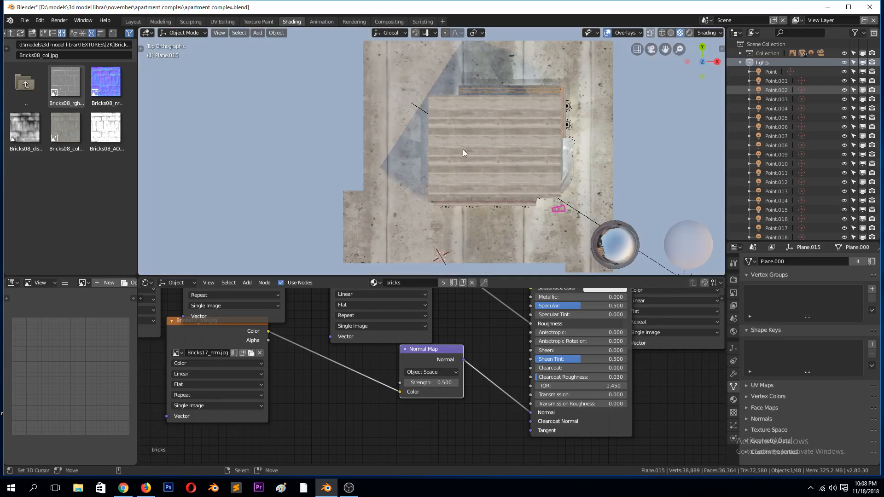
- Set the Array modifier count of the ground-floor facade section to 4
middle_drag(485, 214, 439, 193)
scroll(478, 141, up, 3)
click(436, 192)
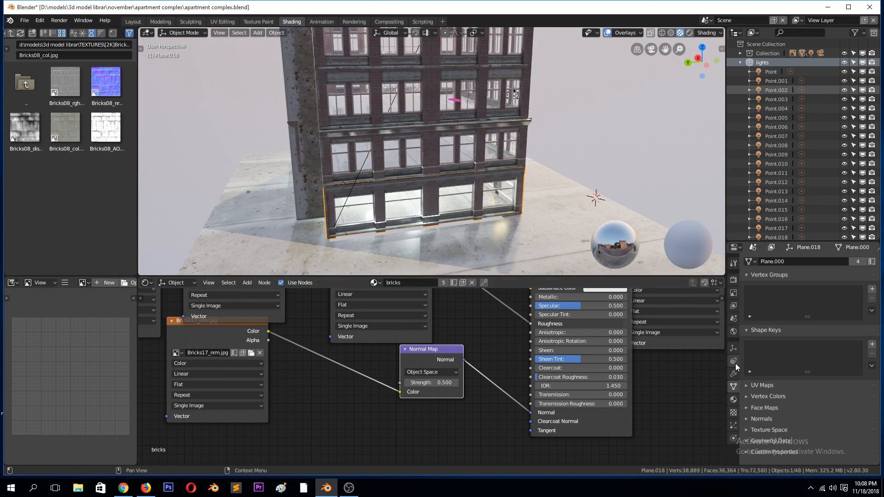
click(734, 375)
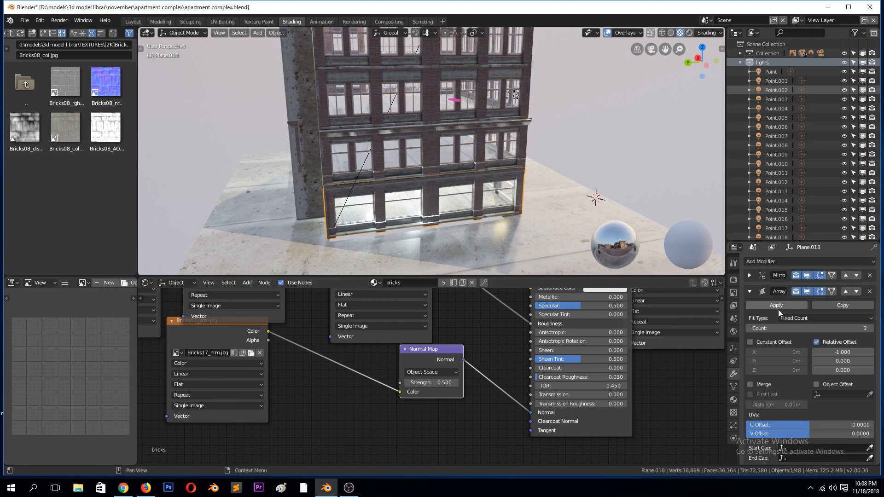
scroll(820, 325, down, 1)
click(870, 321)
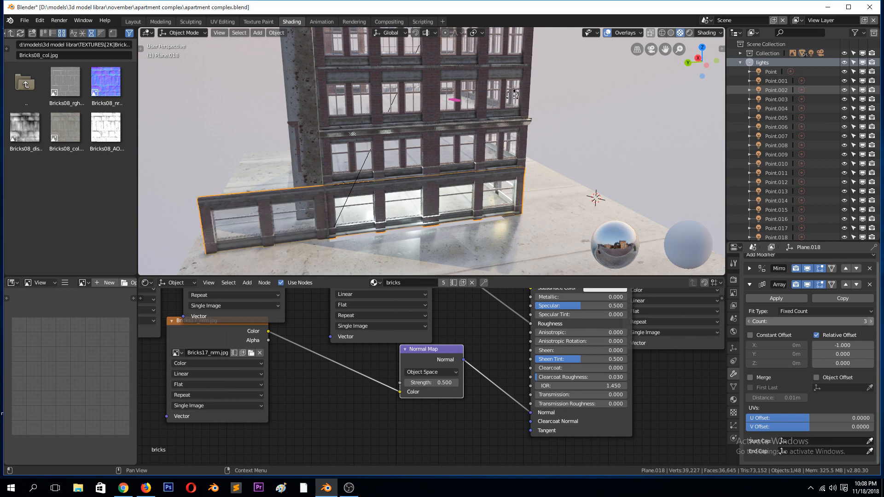
middle_drag(562, 234, 435, 151)
- Set the Array modifier count of the second-floor facade section to 5
click(434, 151)
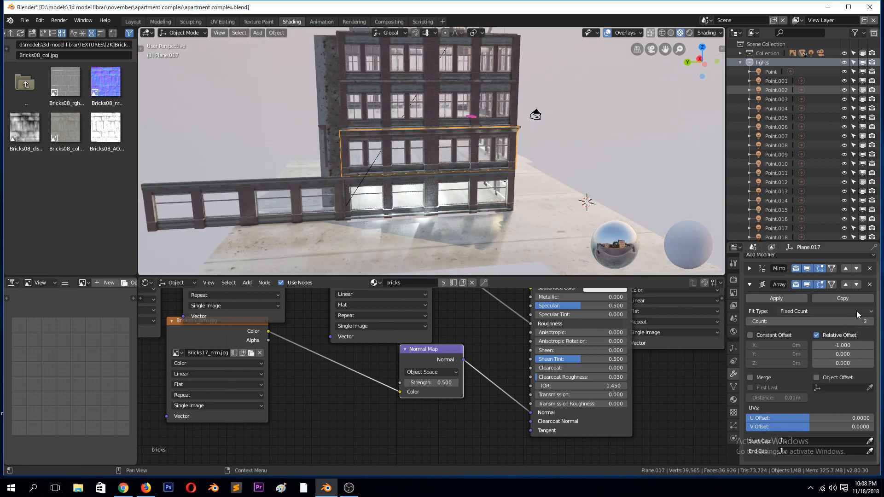
click(871, 322)
click(870, 321)
click(871, 321)
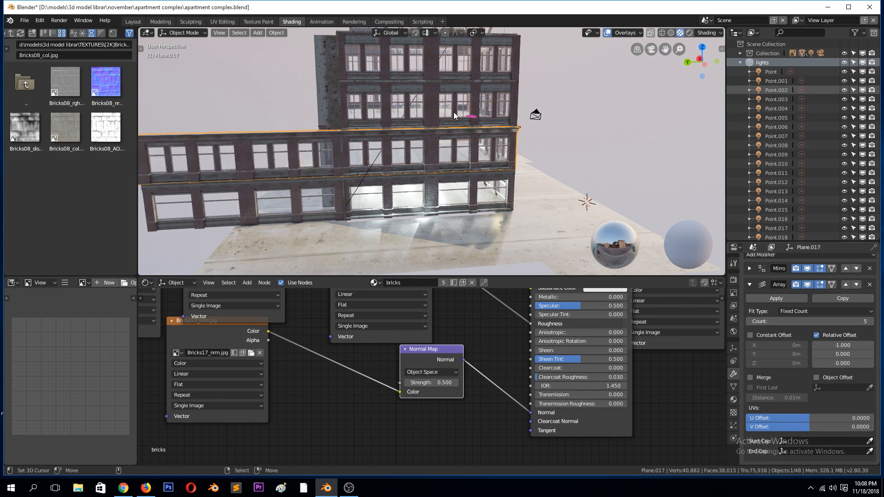
- Raise the ground-floor facade's Array count to 5 so it matches the length of the second floor
middle_drag(417, 98, 429, 119)
click(470, 198)
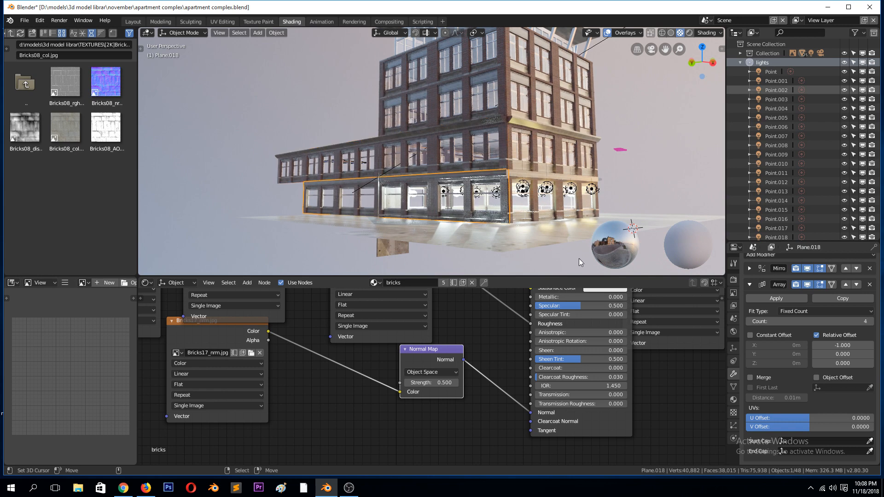
click(871, 321)
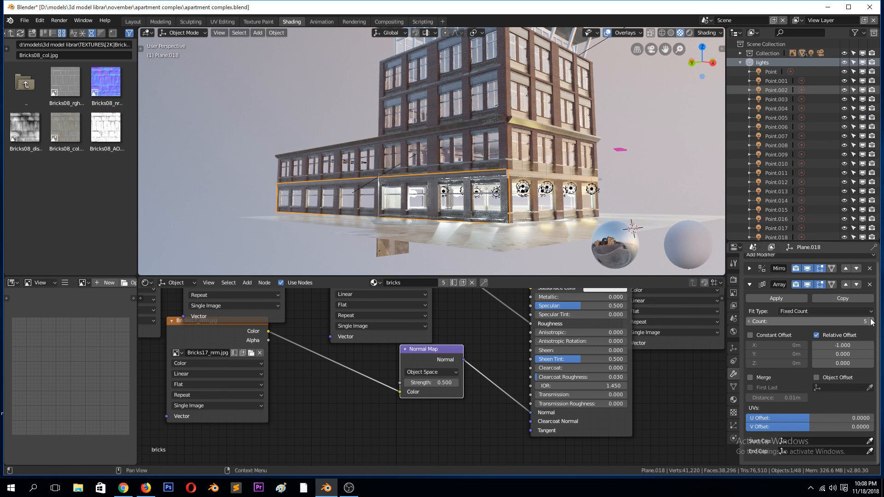
- Set the count of the upper-floor facade's second Array modifier, offset along X, to 5 and deselect everything
click(532, 117)
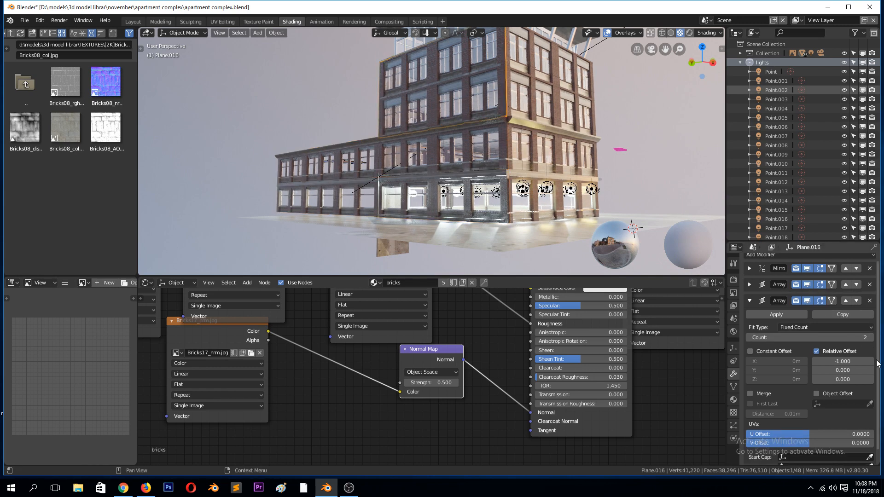
click(869, 339)
click(869, 339)
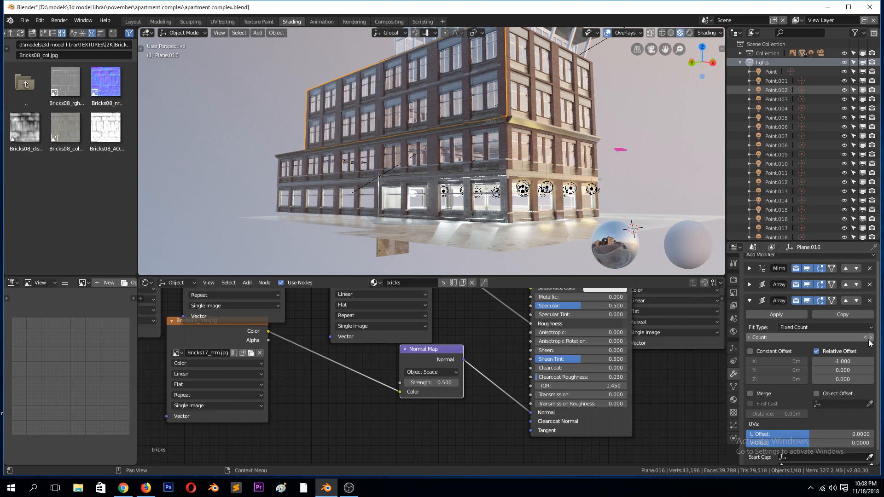
click(870, 340)
key(alt+a)
scroll(571, 187, down, 2)
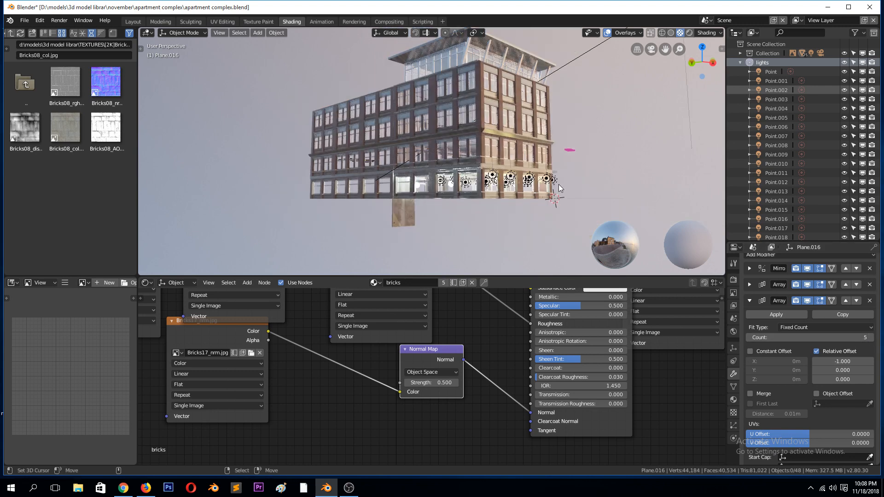
click(435, 63)
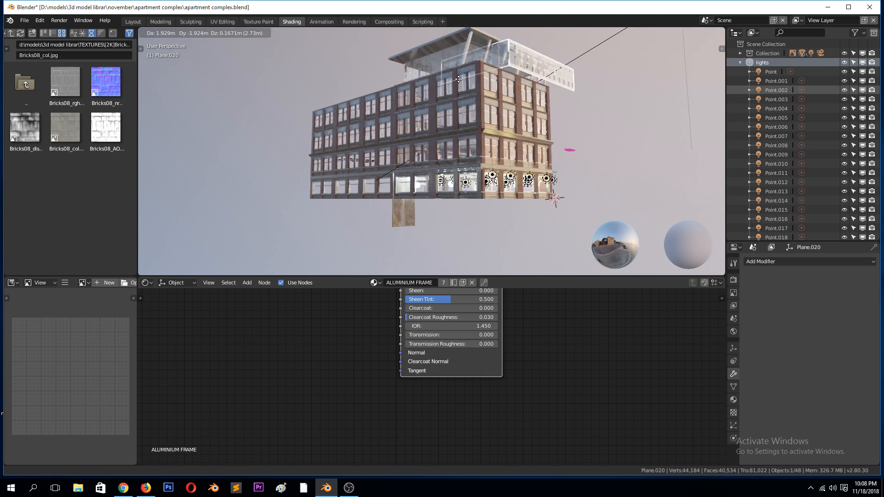
right_click(424, 65)
middle_drag(445, 72, 420, 73)
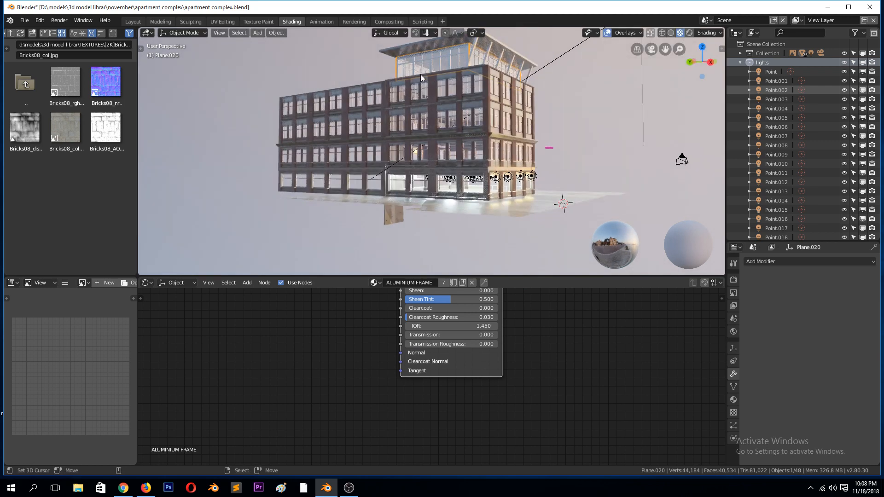
key(alt+a)
- Select the upper-floor brick facade section and bring the whole node tree of its bricks material into view
scroll(474, 175, up, 2)
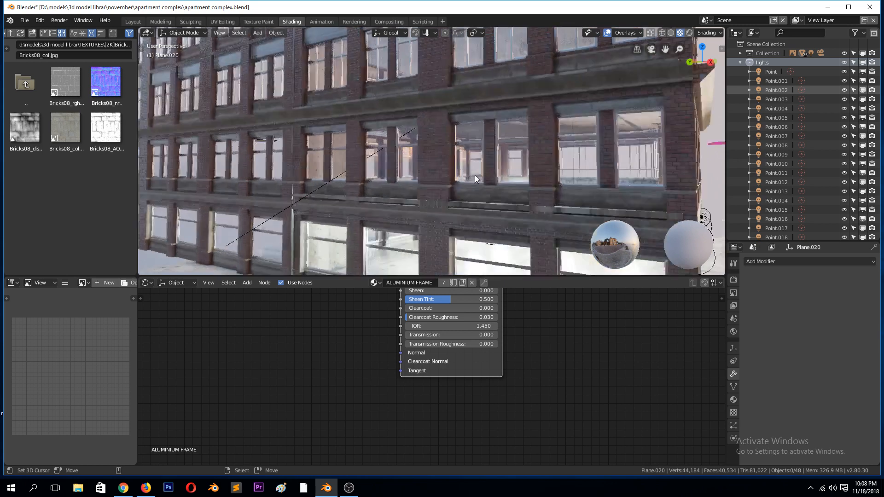
scroll(462, 175, up, 2)
click(454, 170)
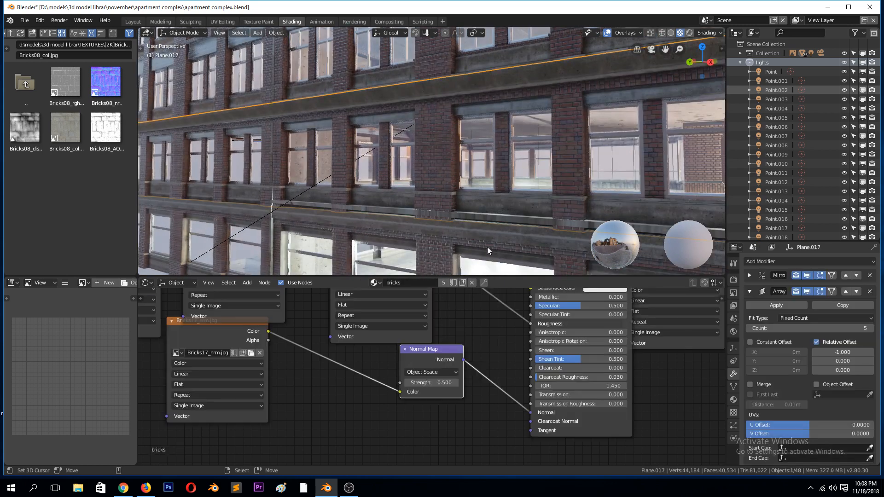
scroll(334, 322, down, 3)
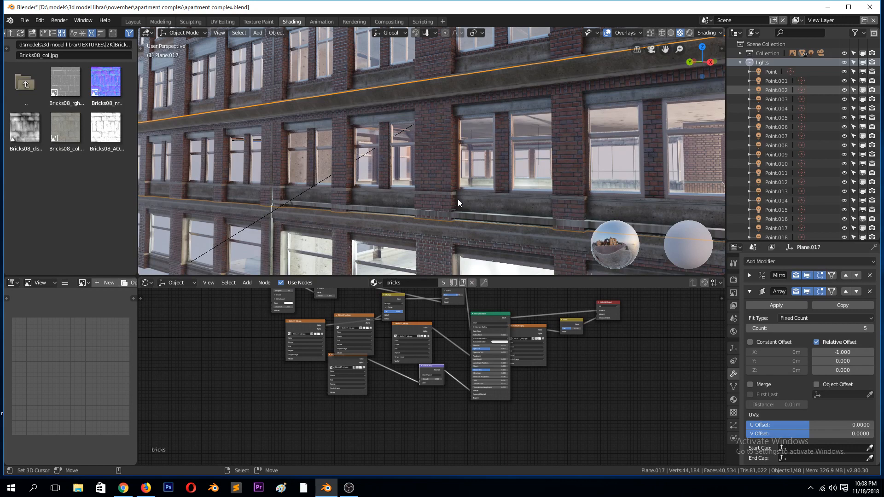
scroll(458, 207, down, 1)
scroll(288, 335, down, 3)
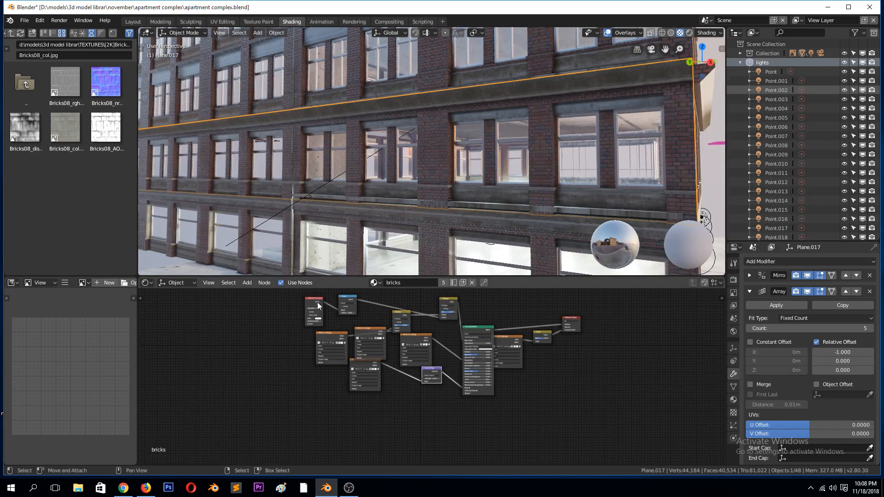
scroll(298, 301, up, 1)
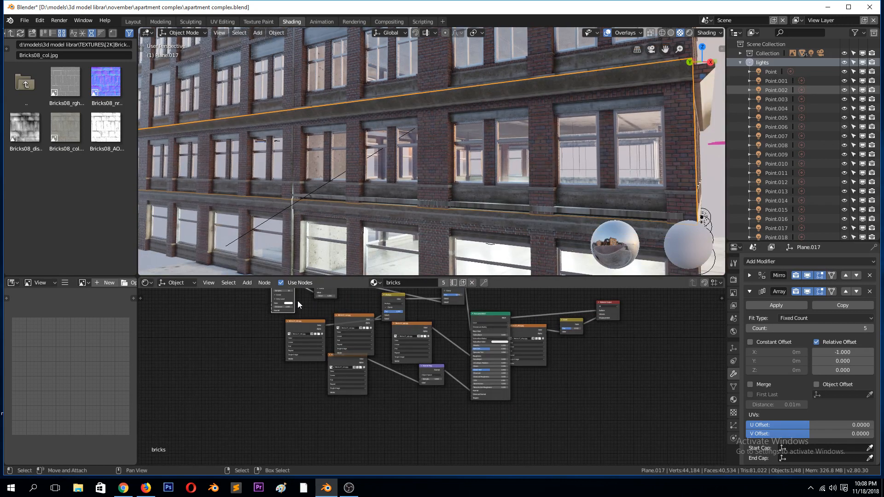
- Spread out the bricks material's Power, first Multiply and Bricks17_AO.jpg nodes so their connections are easier to follow
middle_drag(298, 304, 403, 373)
scroll(446, 361, up, 3)
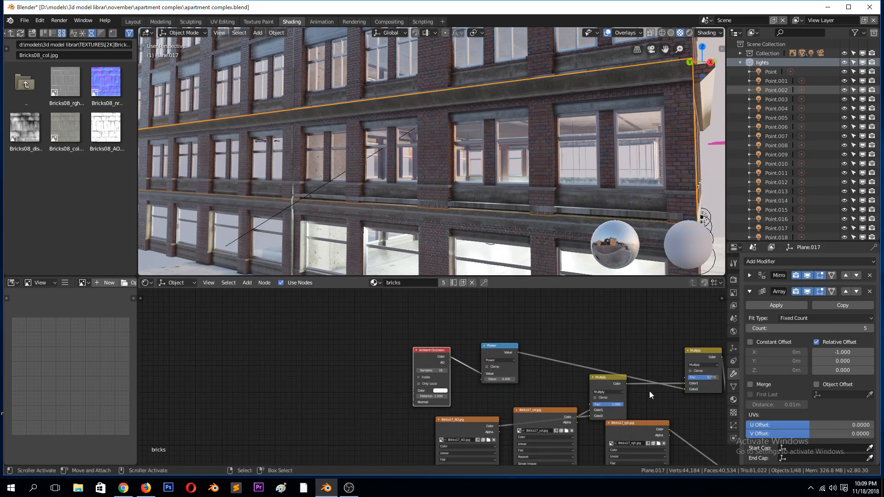
drag(504, 345, 515, 296)
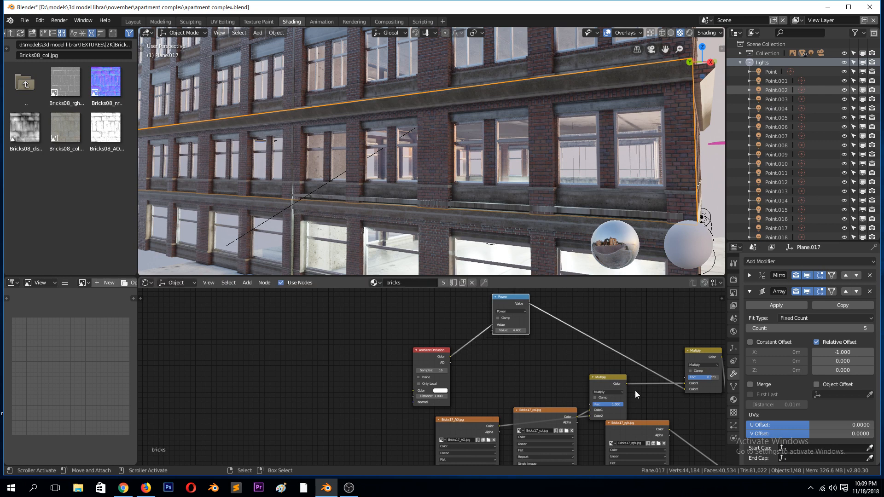
drag(618, 376, 625, 357)
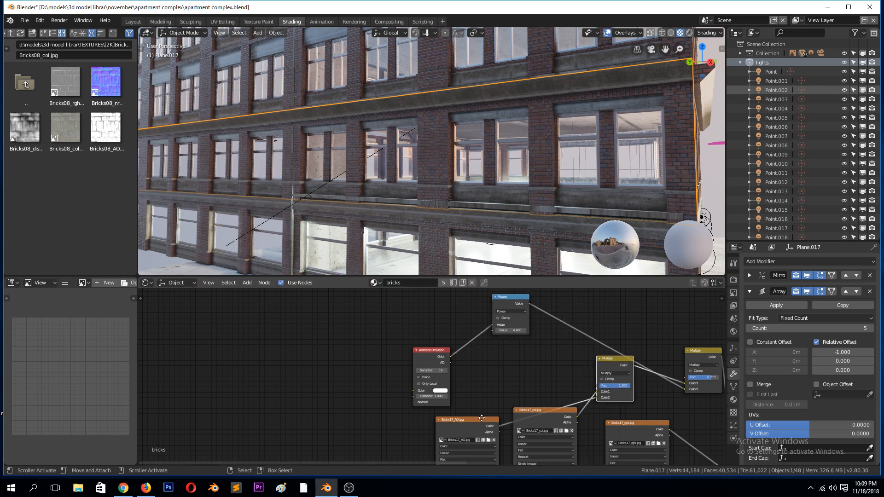
drag(486, 418, 502, 379)
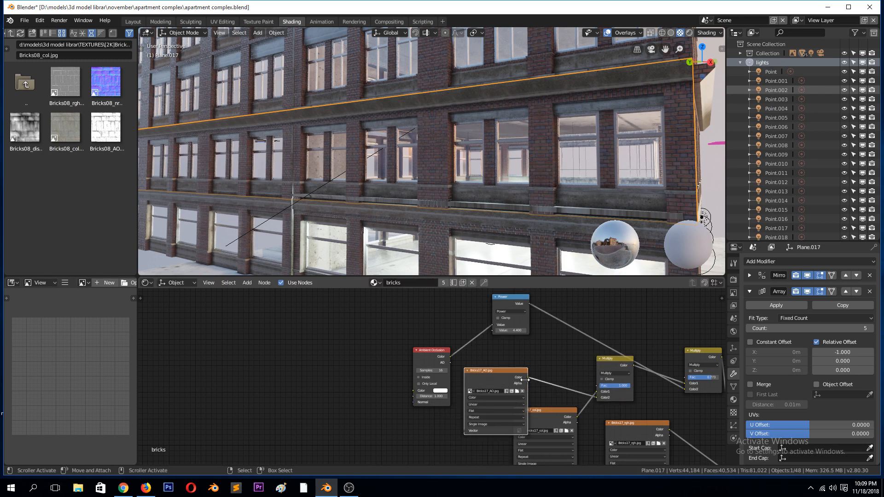
- Preview the Bricks17_AO.jpg texture on its own on the facade and examine the brick walls
ctrl+shift+click(518, 381)
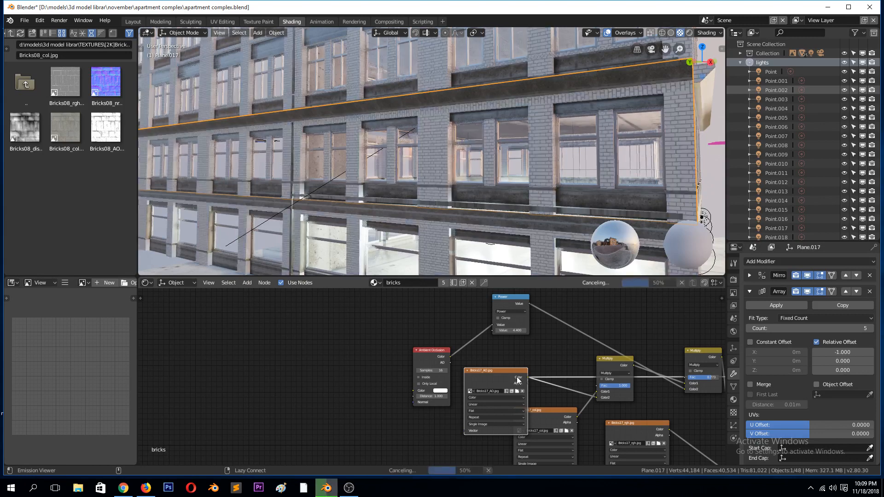
middle_drag(581, 111, 559, 217)
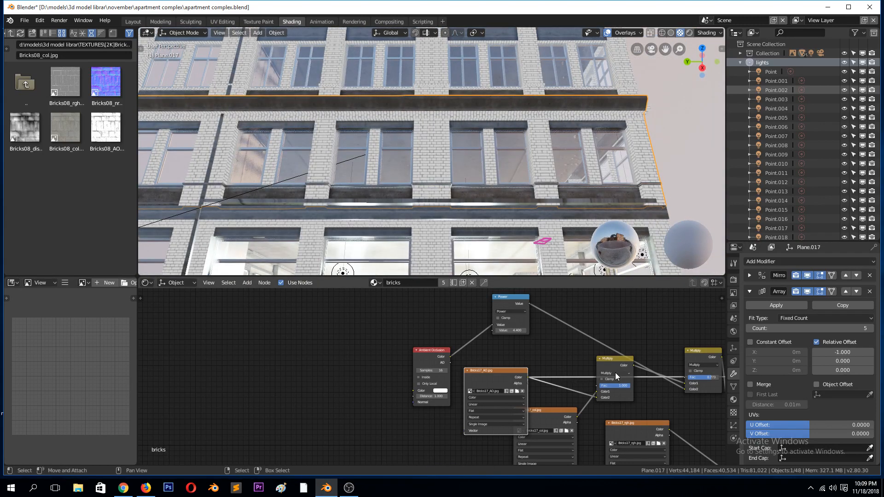
scroll(615, 373, down, 6)
scroll(557, 374, up, 7)
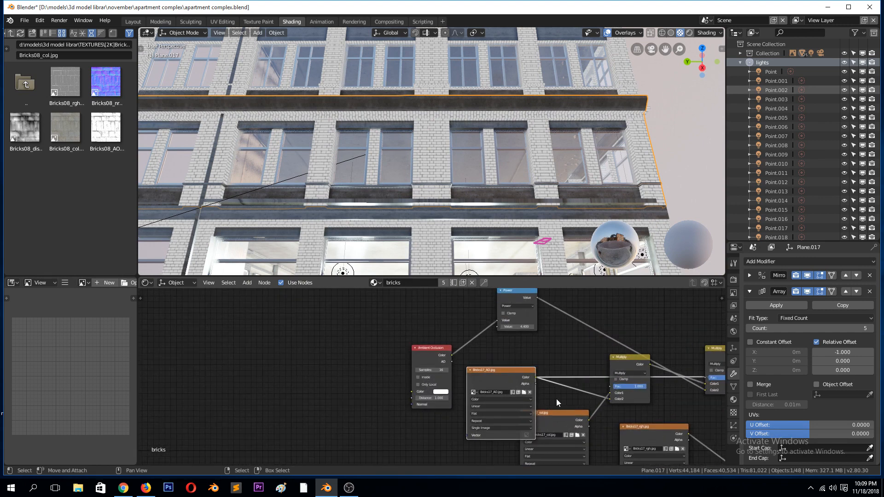
- Preview the brick color texture node alone on the facade and examine it from another angle
ctrl+shift+click(559, 416)
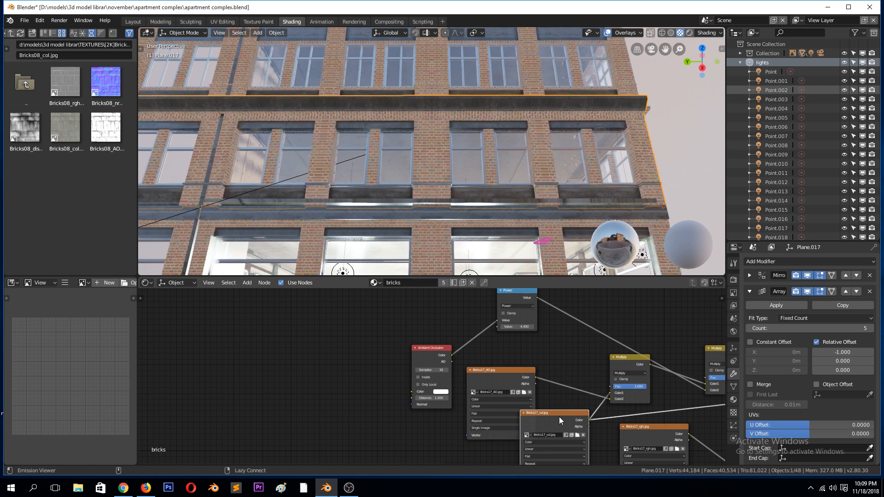
middle_drag(520, 147, 621, 372)
scroll(620, 372, down, 2)
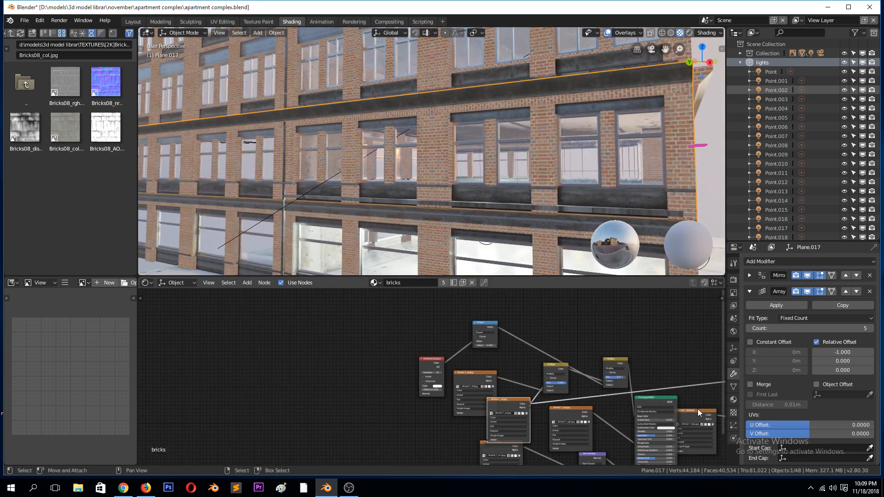
- Reconnect the Principled BSDF node to the bricks material's output and examine the fully shaded facade
click(654, 402)
ctrl+shift+click(653, 399)
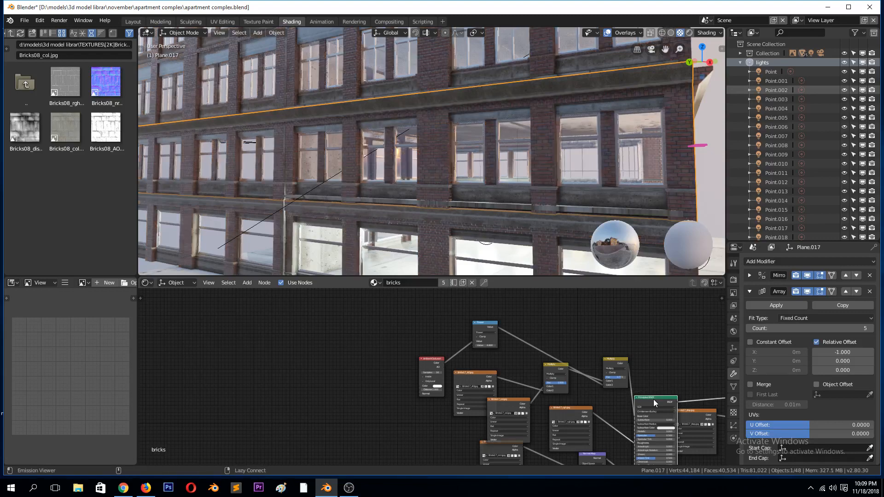
middle_drag(518, 153, 523, 184)
scroll(528, 199, down, 6)
scroll(523, 184, up, 3)
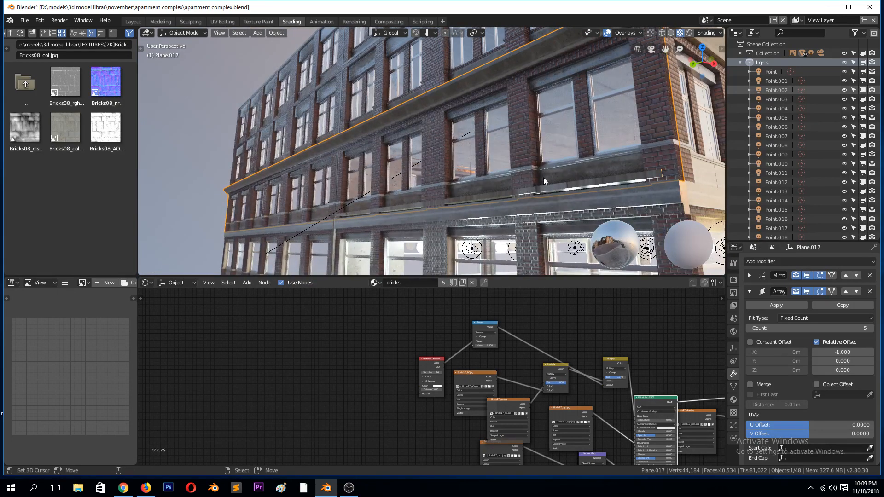
scroll(543, 178, down, 3)
- Select the ground-floor facade section and examine it along the street side of the building
right_click(486, 211)
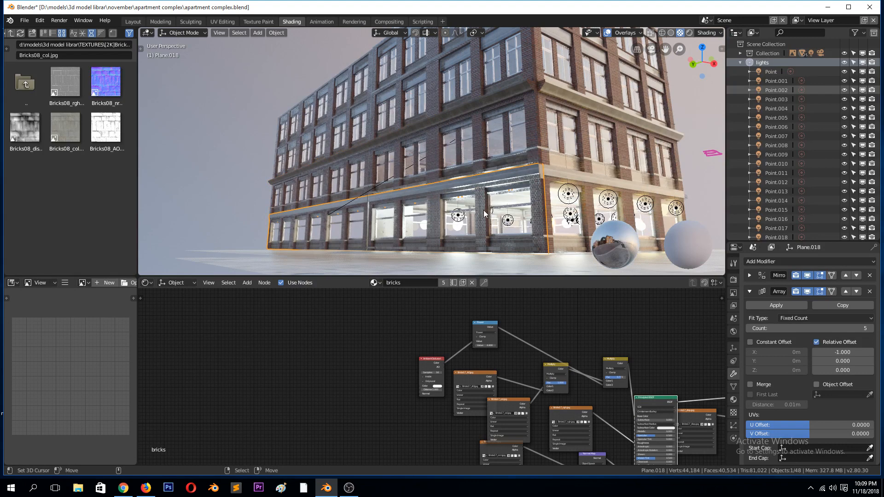
scroll(483, 210, down, 3)
middle_drag(482, 208, 495, 184)
key(Tab)
key(Tab)
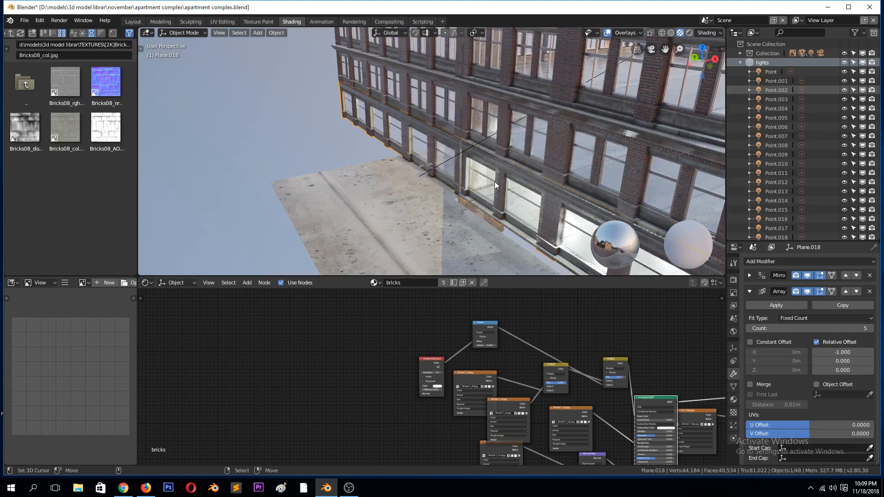
scroll(494, 181, down, 4)
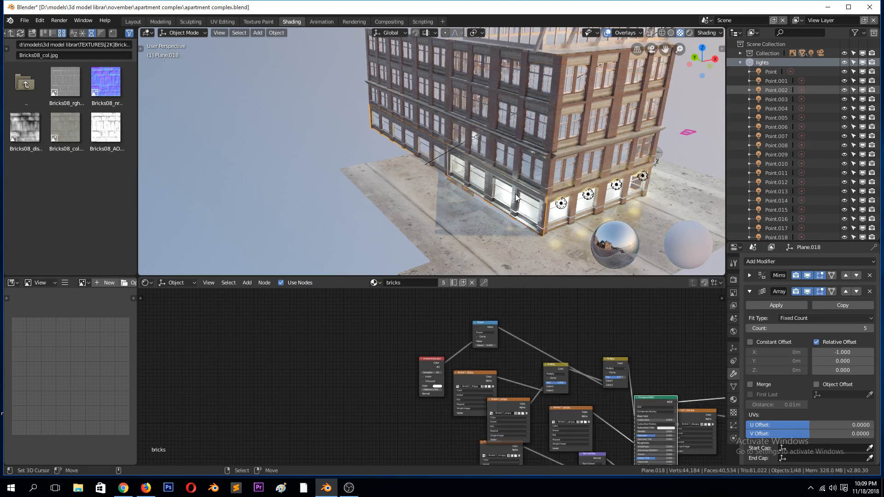
- Select one concrete face on the band above the ground-floor windows, frame it closely and return to Object Mode
key(Tab)
click(527, 185)
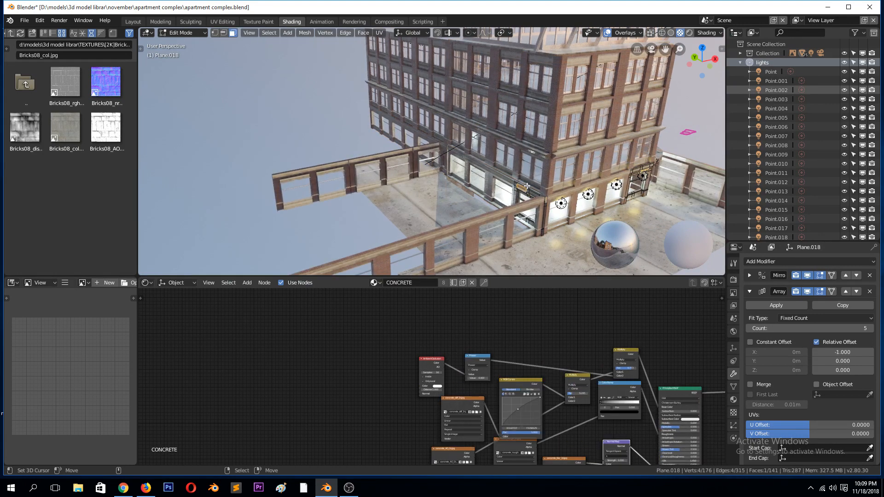
key(KP_Decimal)
scroll(578, 166, up, 1)
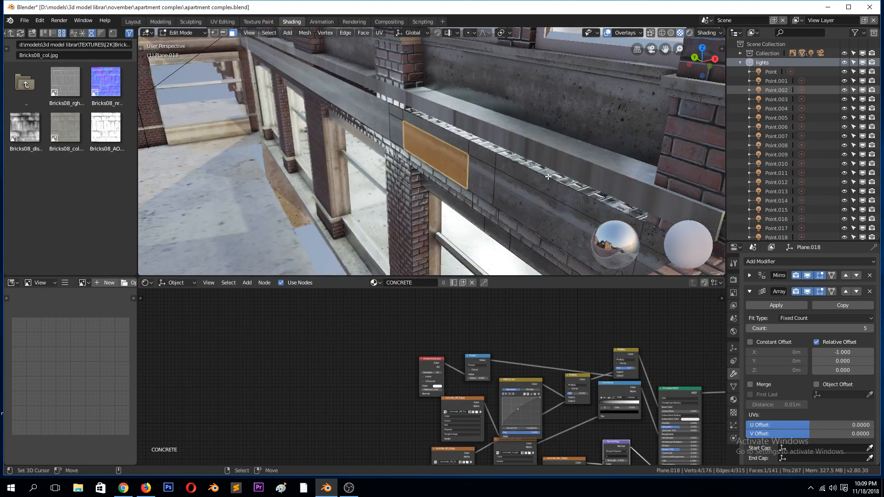
key(Tab)
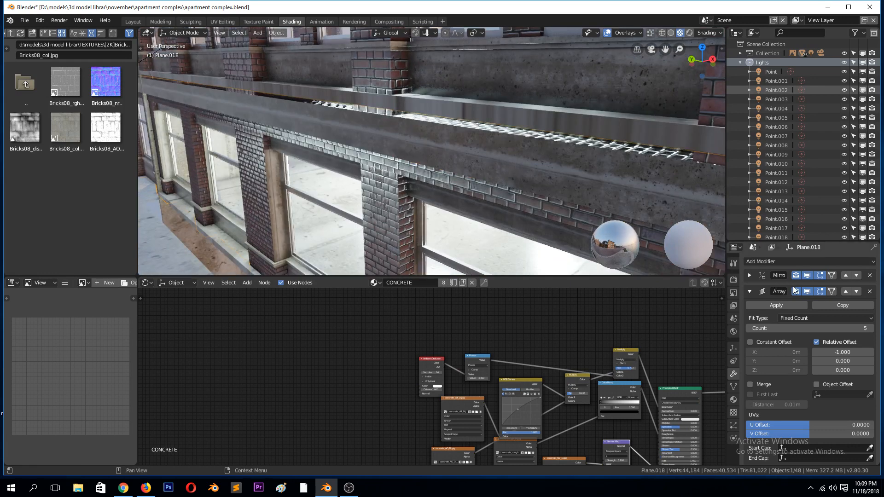
- Turn off the viewport display of the ground-floor facade's Mirror and Array modifiers and isolate its single base module
click(806, 277)
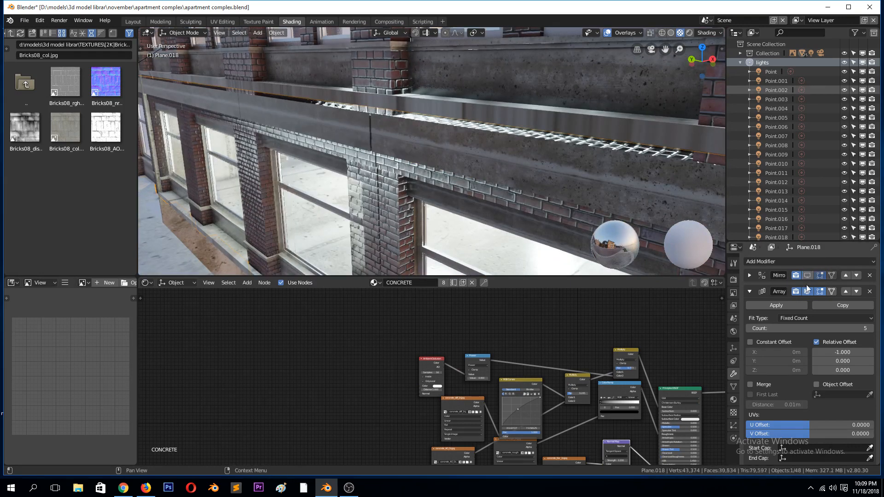
click(809, 291)
scroll(763, 310, down, 1)
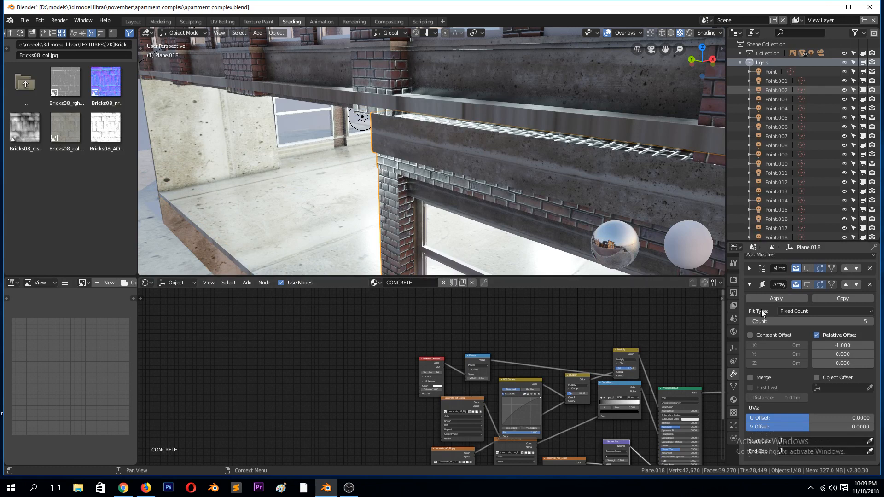
scroll(521, 210, down, 1)
scroll(521, 209, down, 2)
middle_drag(521, 209, 529, 176)
key(shift+h)
scroll(523, 182, down, 1)
key(Tab)
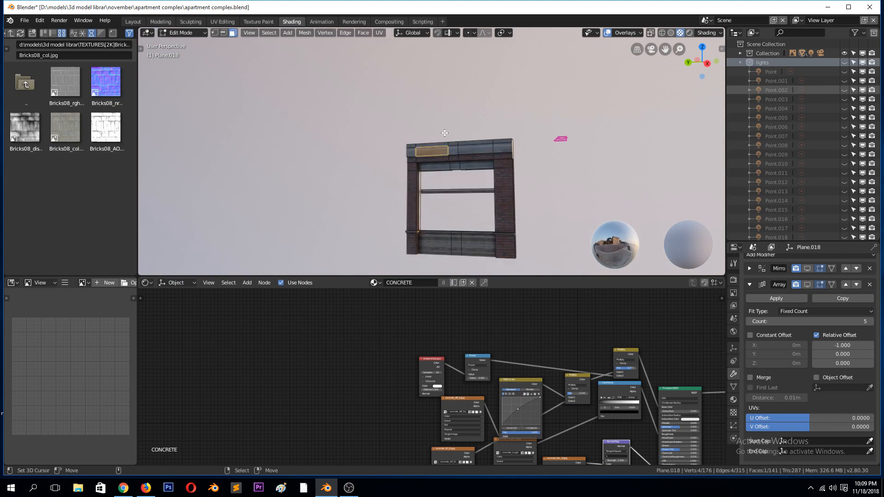
key(Tab)
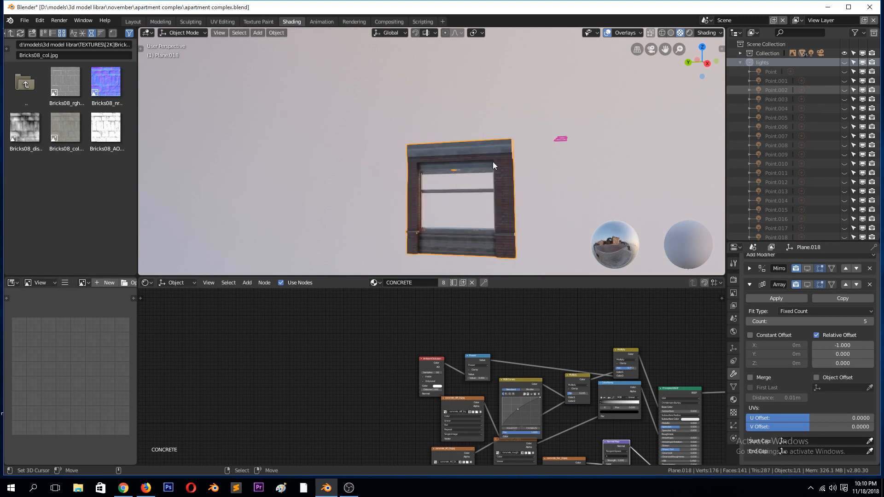
- Turn the viewport display of the Mirror and Array modifiers back on to show the full row of windows
click(806, 268)
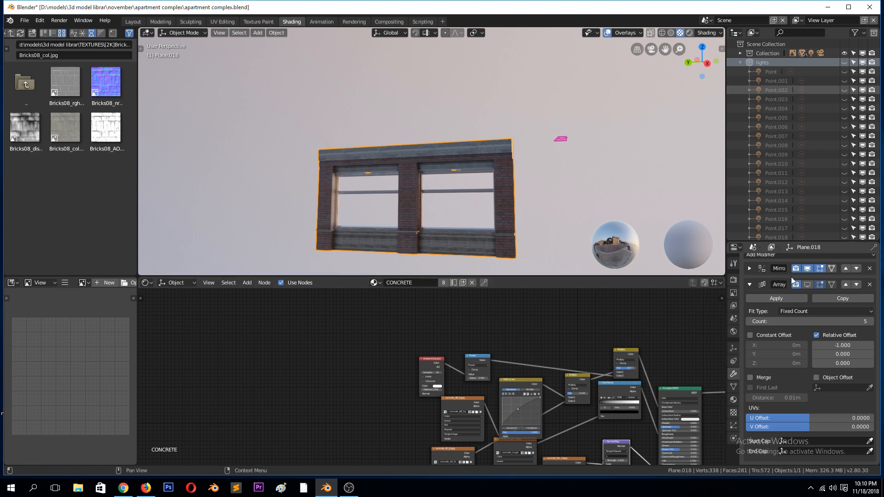
click(806, 284)
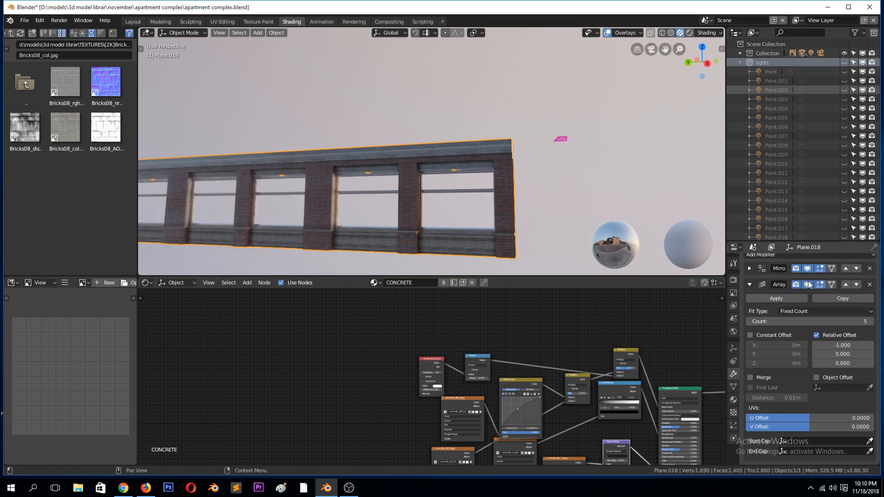
middle_drag(470, 138, 239, 138)
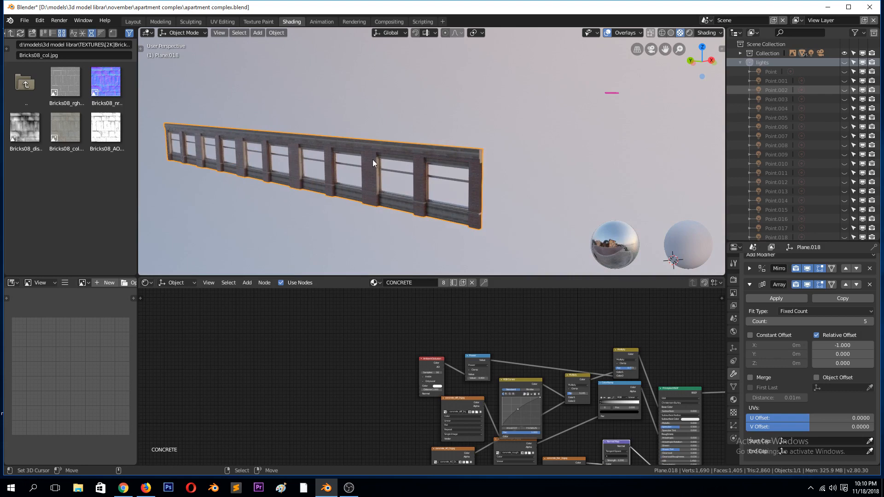
scroll(484, 190, up, 4)
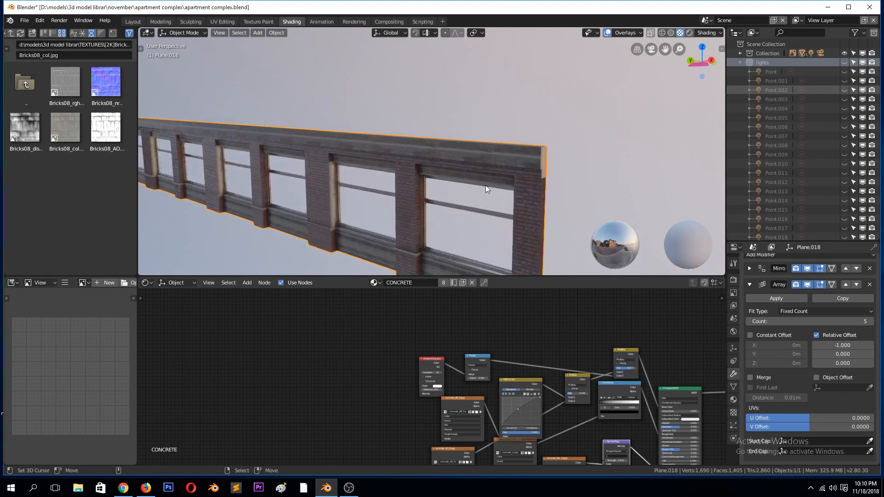
- Assign the CONCRETE material to the vertical face loop of the brick pillar beside the base module's window
key(Tab)
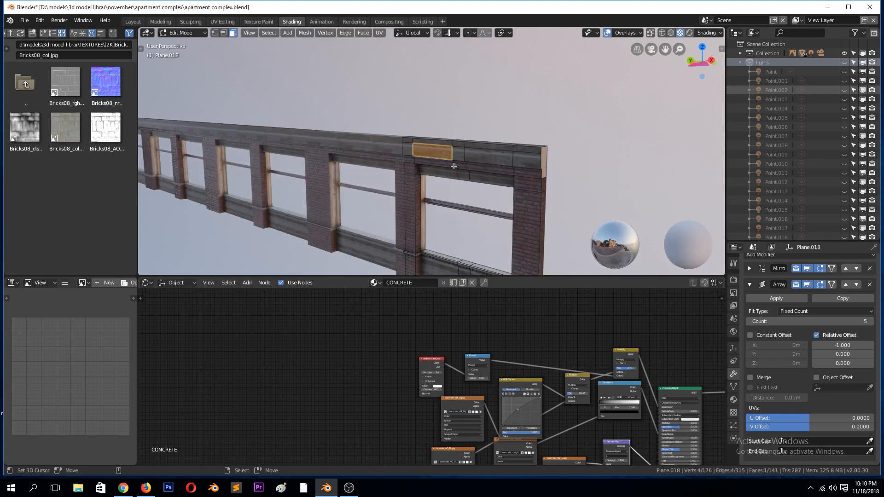
alt+click(454, 165)
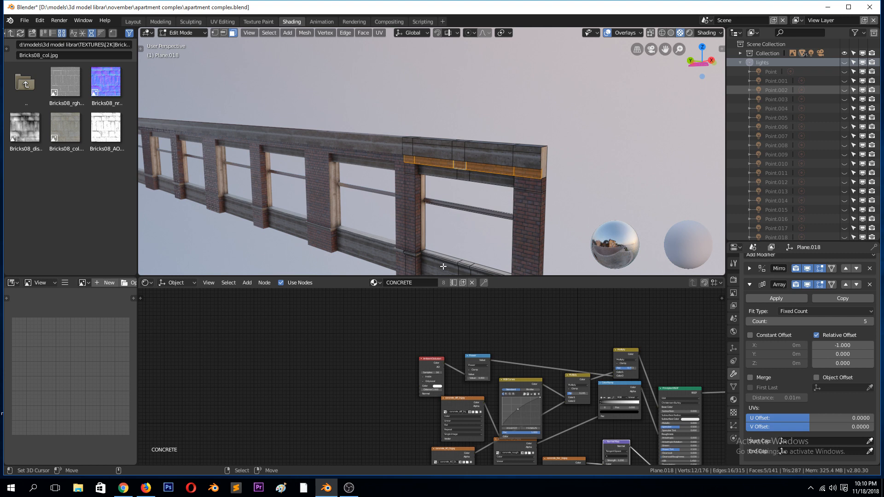
alt+click(411, 252)
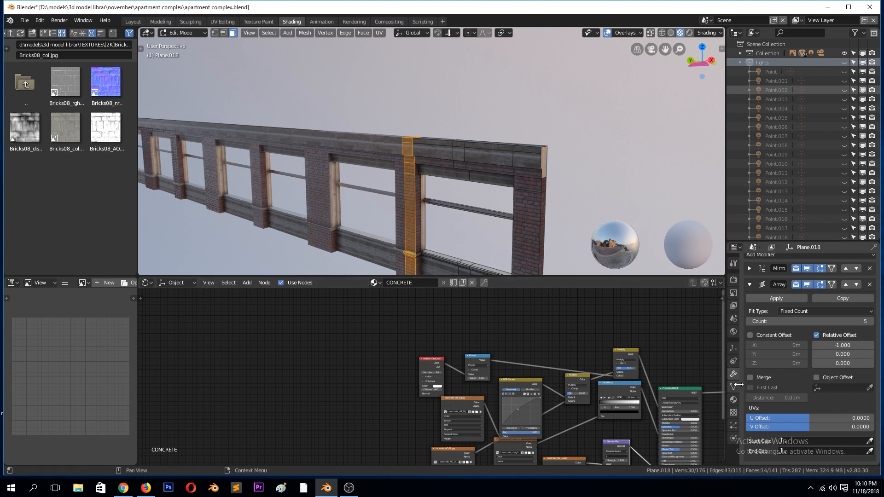
click(732, 402)
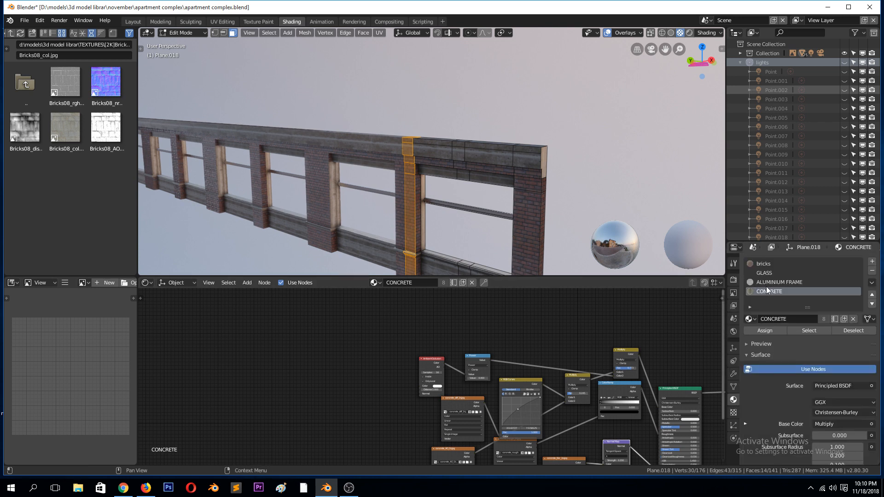
click(769, 329)
key(Tab)
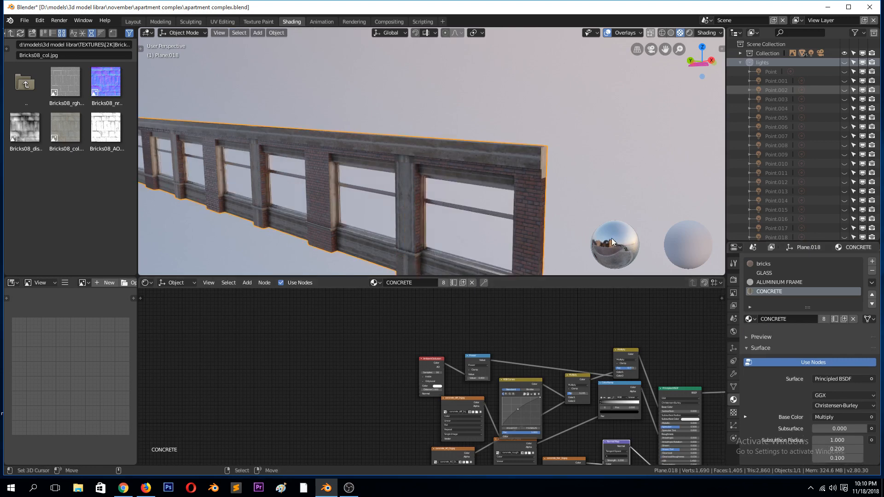
- Undo the CONCRETE material assignment on the brick pillar and return to Object Mode
middle_drag(611, 239, 269, 192)
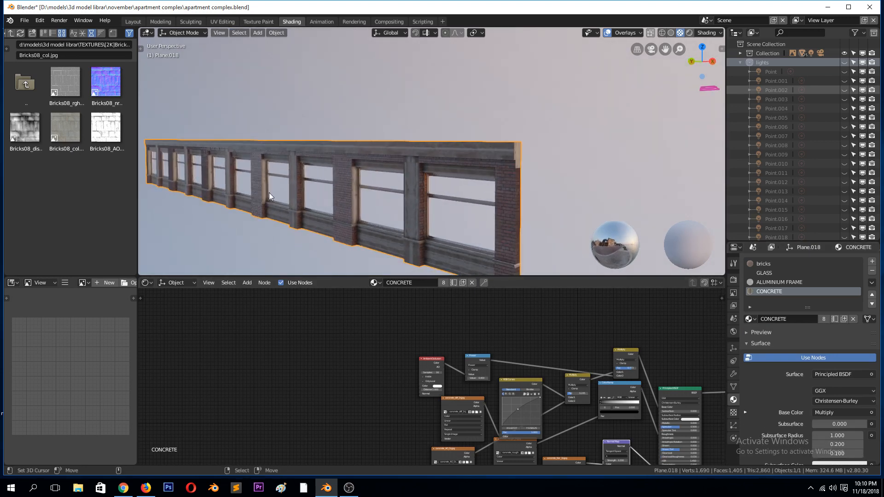
middle_drag(191, 162, 246, 161)
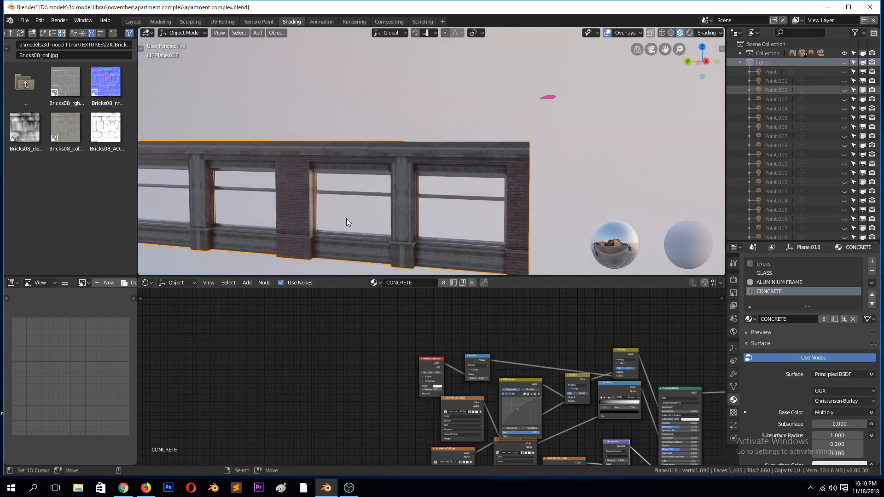
key(ctrl+z)
key(ctrl+z)
key(Tab)
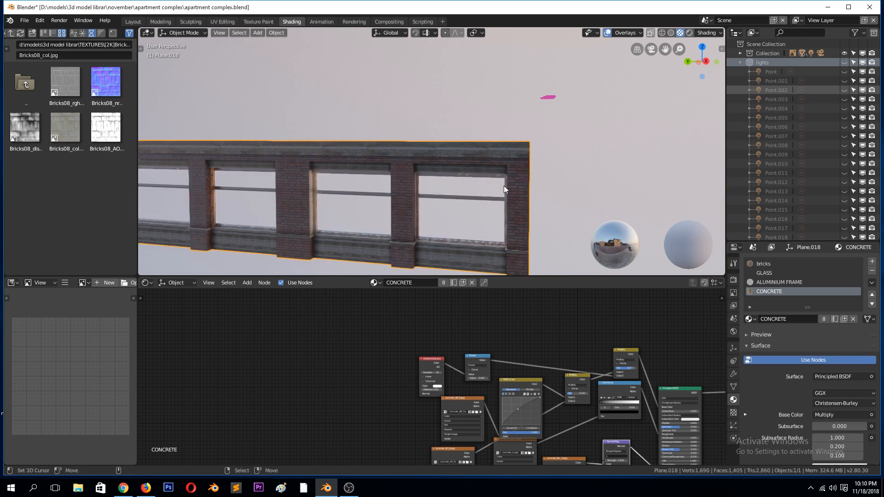
middle_drag(508, 191, 468, 203)
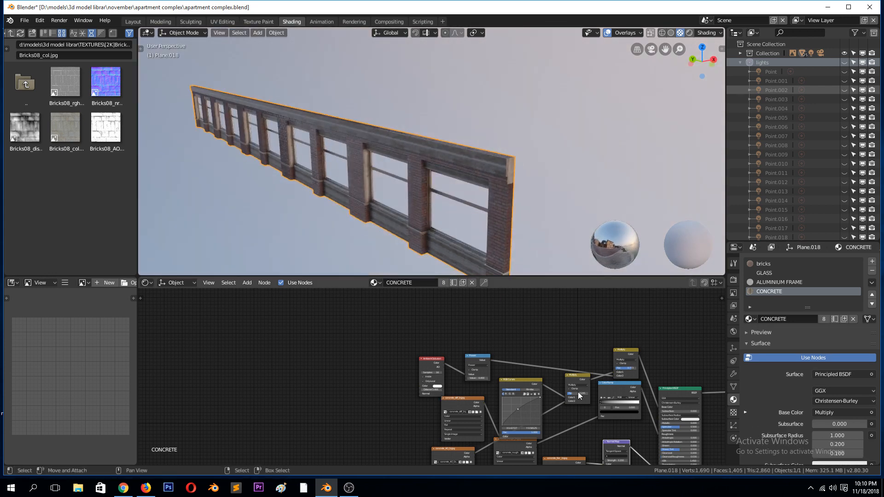
- Shift the Principled BSDF node slightly upward in the CONCRETE node tree and leave local view to show the whole building
drag(675, 391, 686, 360)
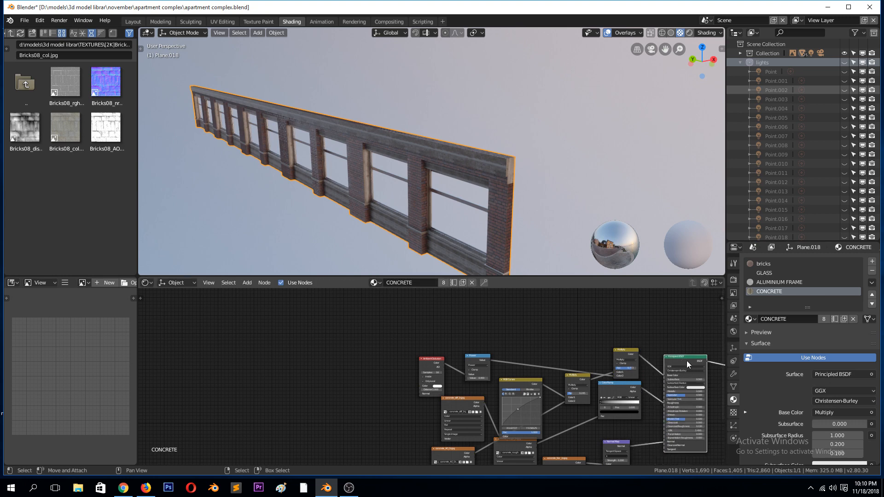
scroll(475, 162, up, 3)
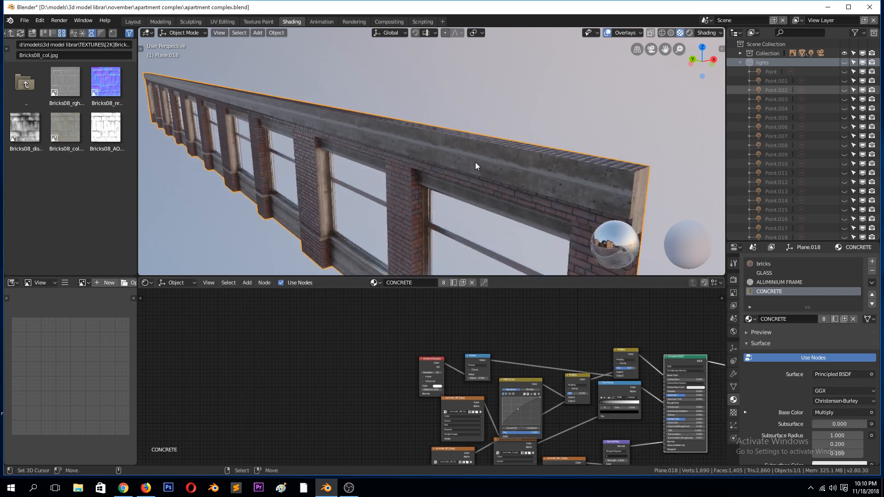
mouse_move(476, 164)
middle_down()
mouse_move(462, 117)
mouse_move(447, 117)
mouse_move(445, 135)
mouse_move(472, 153)
middle_up()
key(KP_Divide)
scroll(452, 131, down, 3)
scroll(471, 159, down, 3)
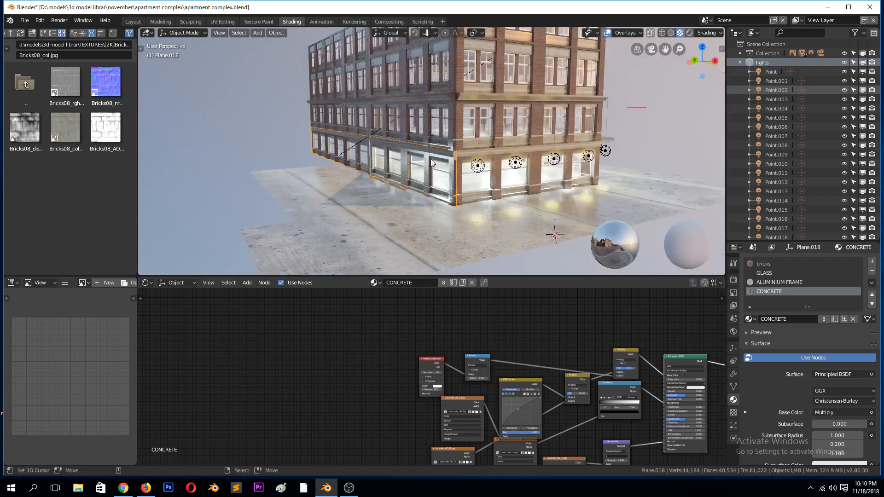
- Set the Array modifier count of the brightly lit ground-floor facade beside the corner to 1
click(491, 158)
key(g)
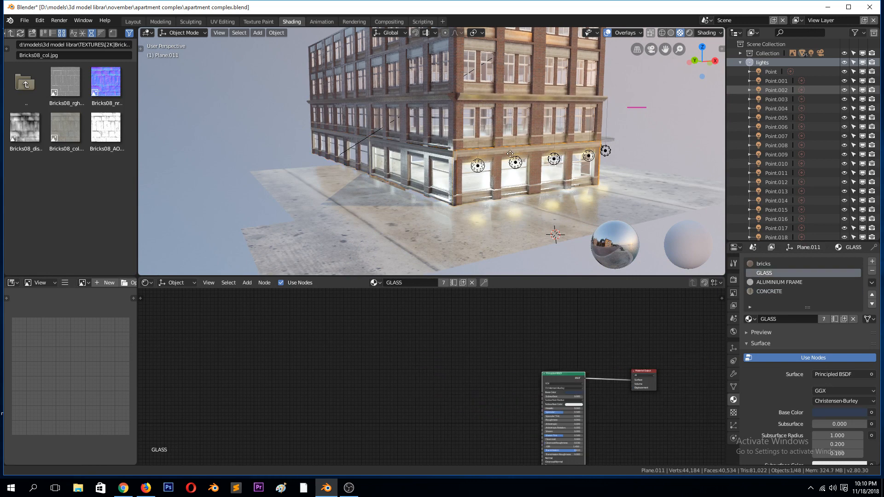
right_click(561, 168)
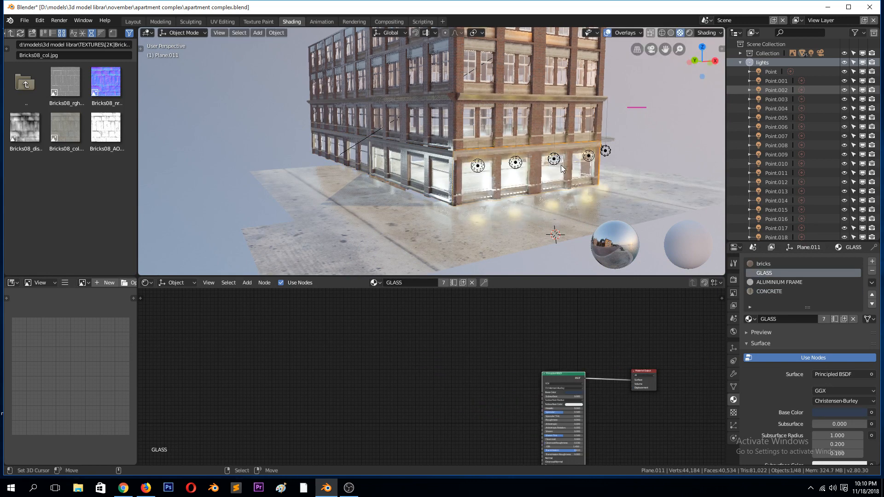
scroll(561, 164, down, 3)
middle_drag(556, 173, 539, 175)
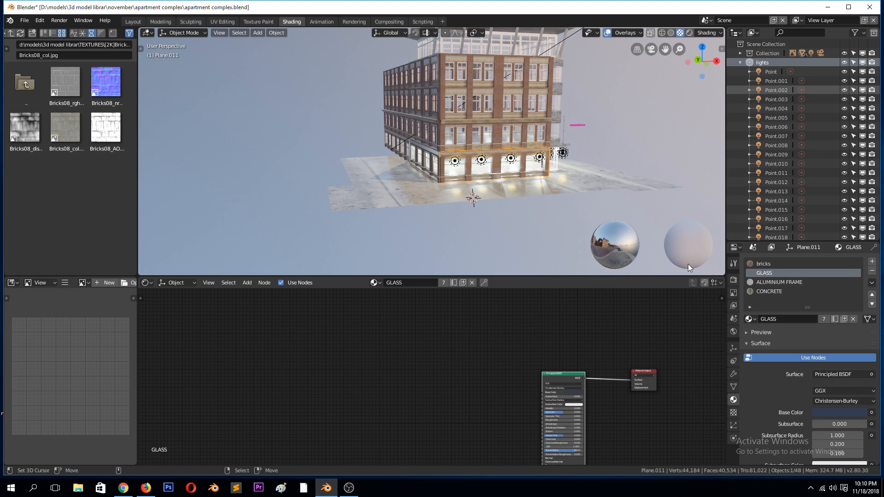
click(734, 372)
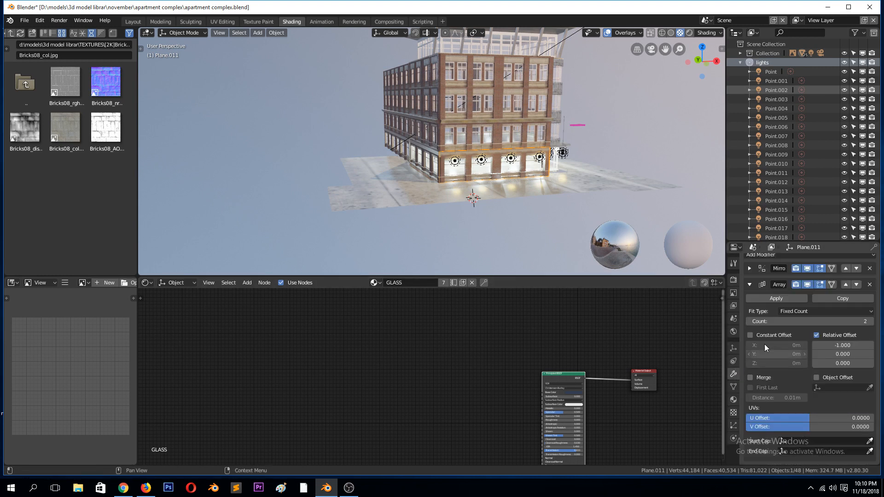
click(749, 322)
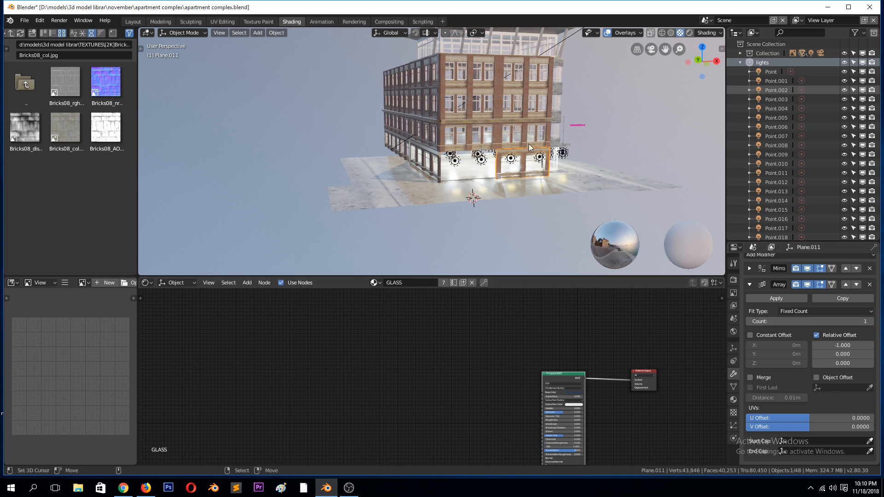
- Move the ground-floor facade module along the X axis to the other half of that wall
key(g)
key(y)
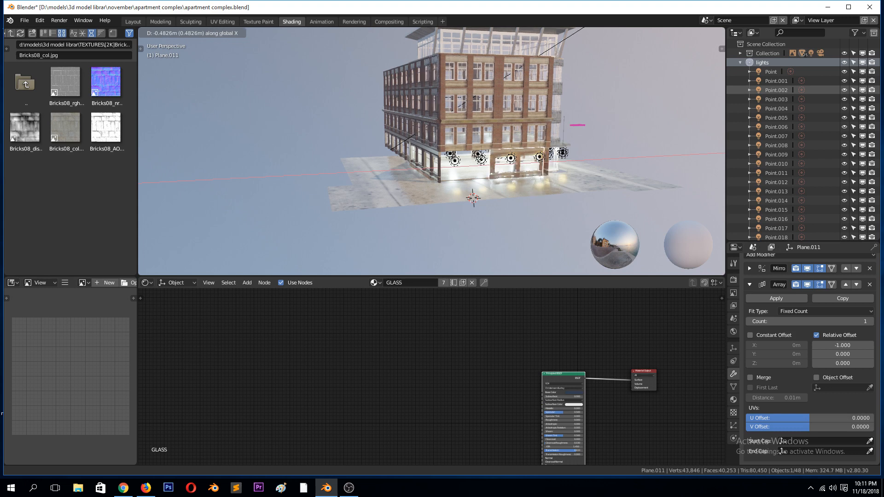
key(x)
click(484, 145)
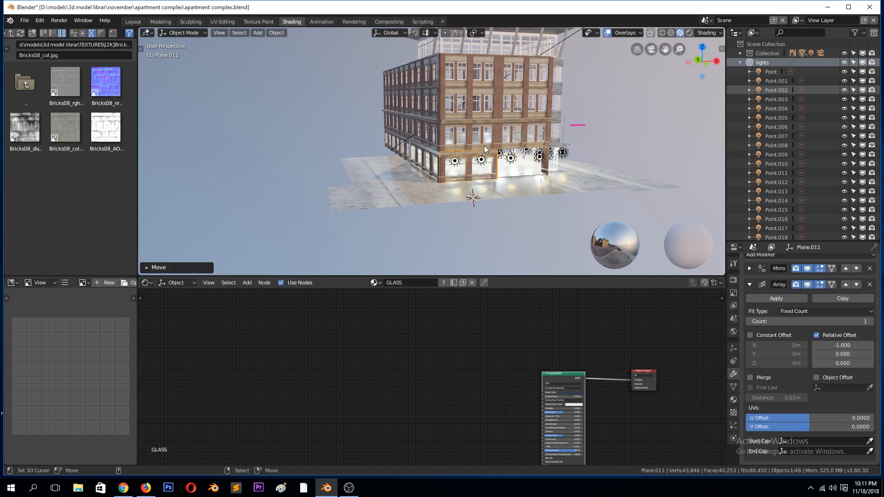
- Try an Array count of 1 on the facade row above the ground floor, and undo it
click(496, 132)
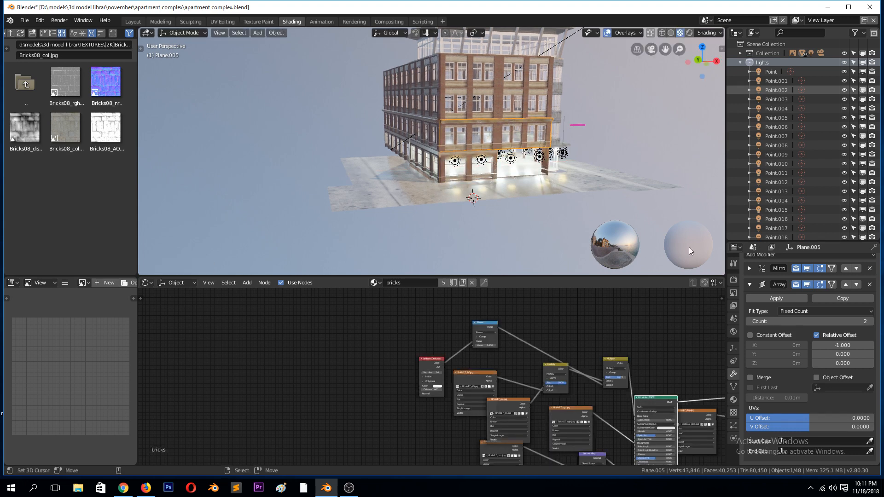
click(761, 321)
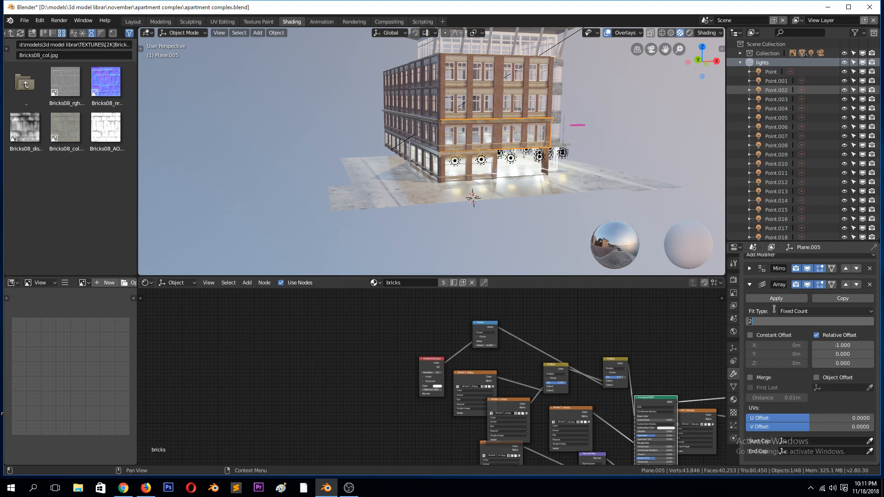
text(1)
key(Return)
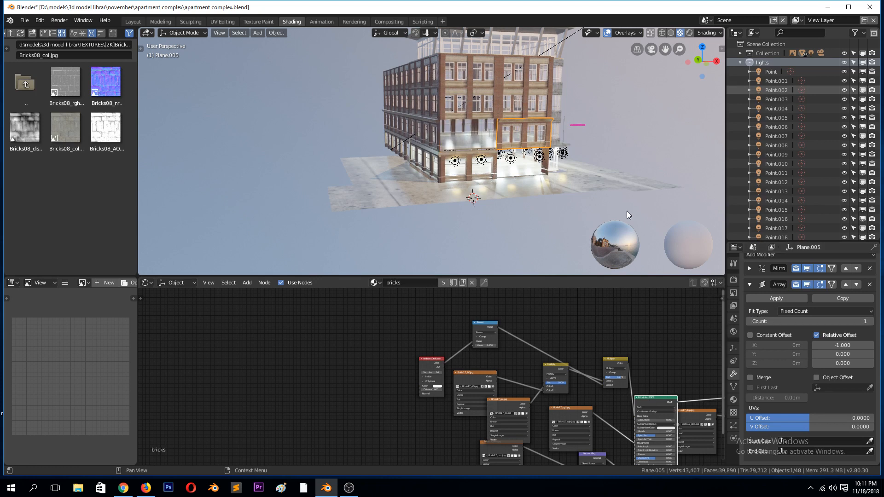
key(ctrl+z)
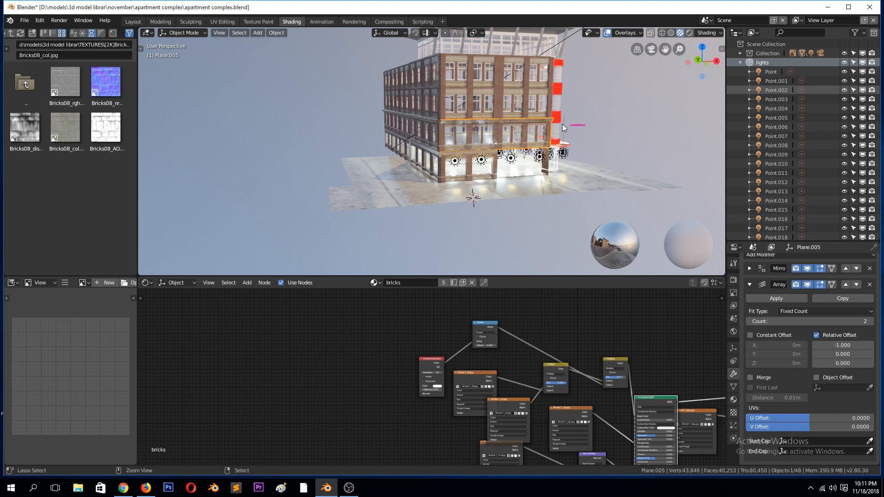
key(ctrl+z)
- Select the curved red-and-glass corner section and check its base mesh in Edit Mode
middle_drag(562, 123, 462, 134)
scroll(548, 105, up, 4)
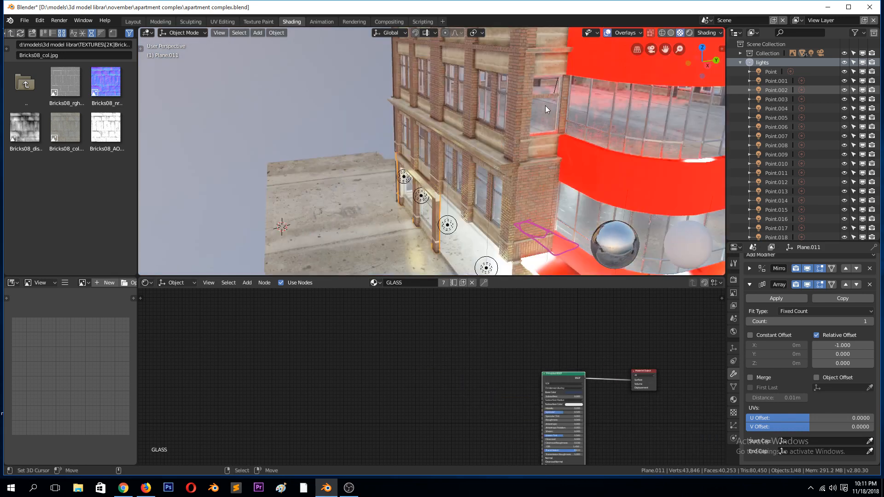
scroll(600, 98, down, 4)
right_click(587, 104)
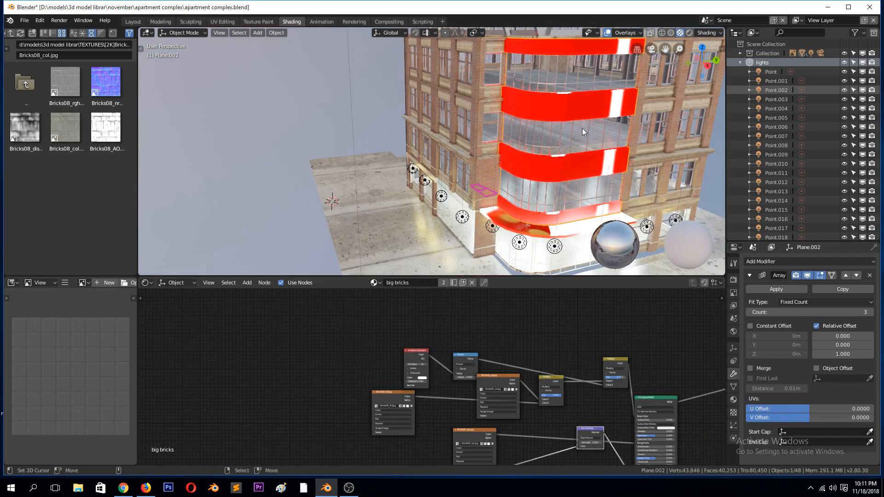
key(Tab)
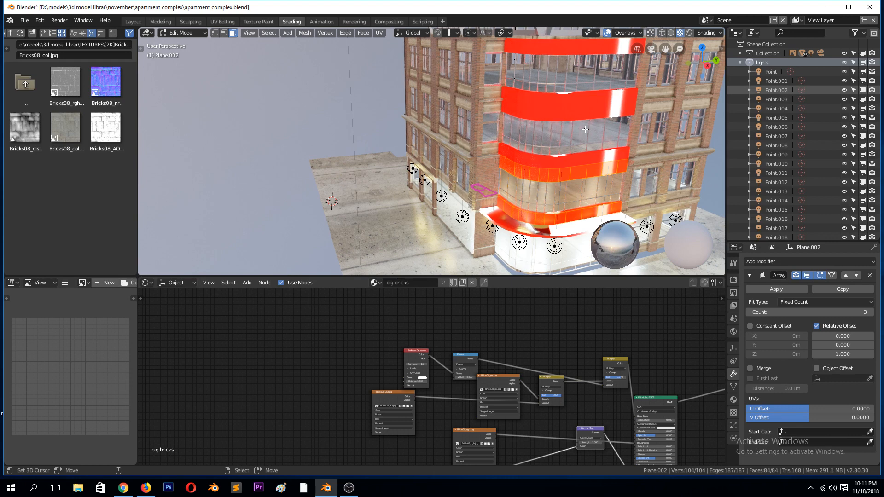
key(Tab)
- Replace the big bricks material on the curved corner section with the bricks material
middle_drag(584, 125, 565, 120)
scroll(566, 122, up, 5)
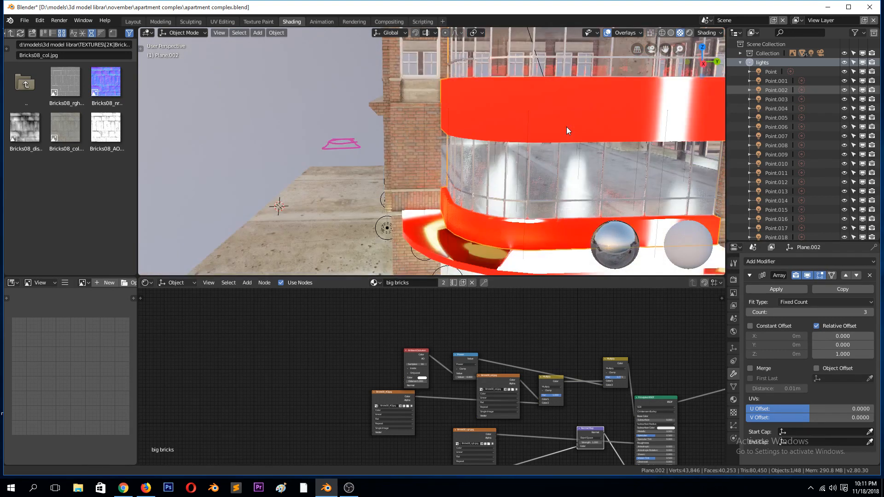
click(733, 400)
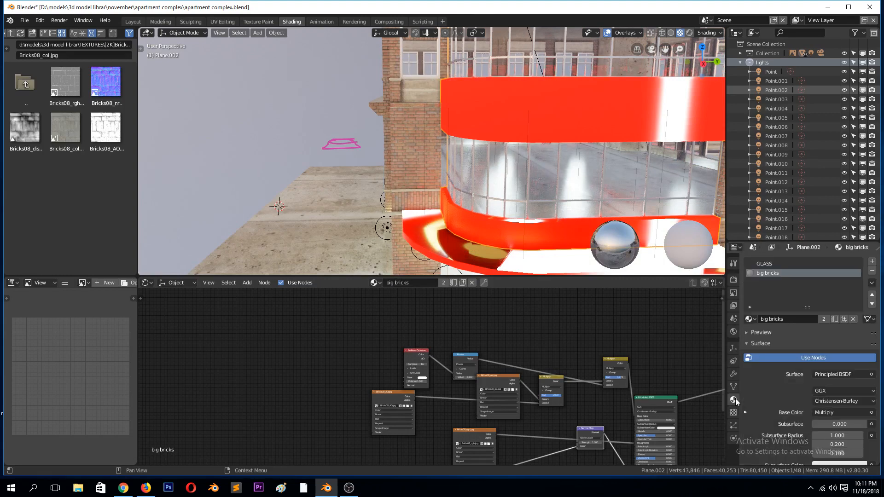
click(750, 319)
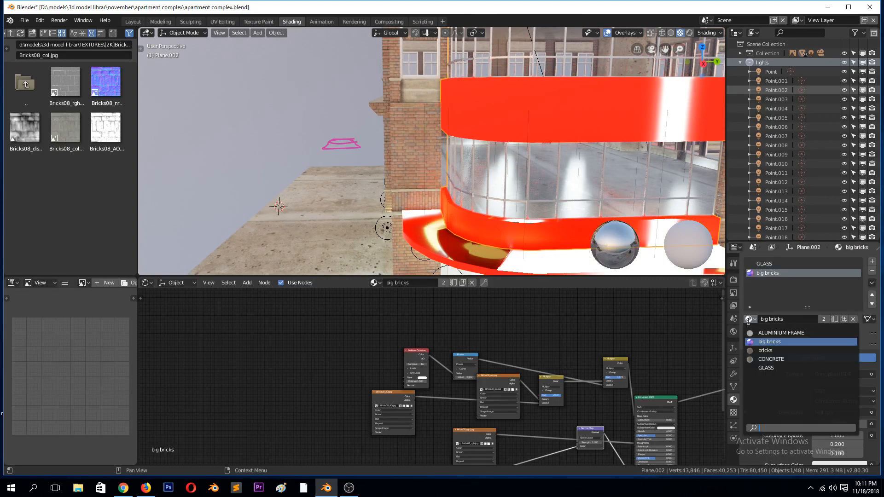
click(765, 351)
scroll(553, 162, down, 2)
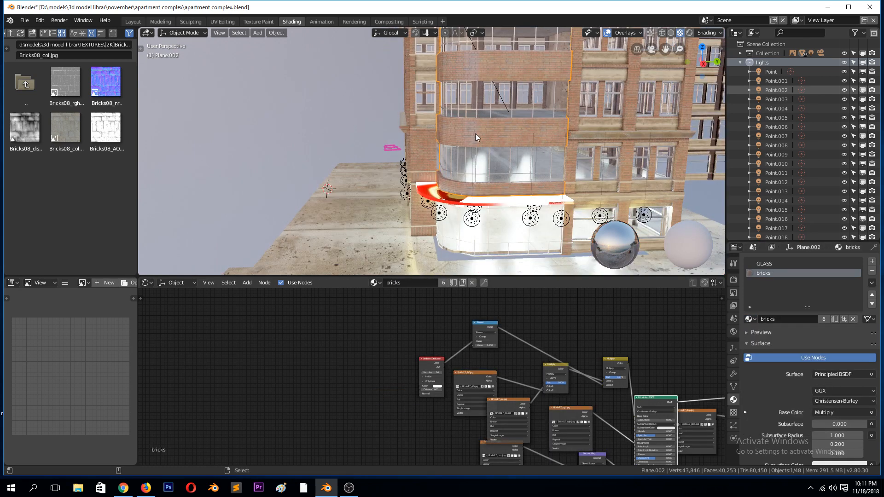
- Replace the big bricks material on the curved red canopy below the corner section with bricks
middle_drag(475, 133, 541, 163)
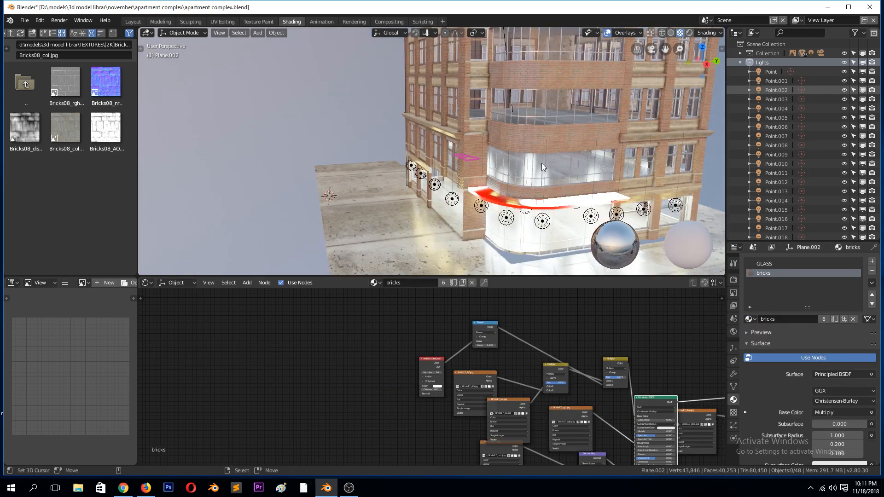
scroll(542, 163, up, 1)
click(513, 212)
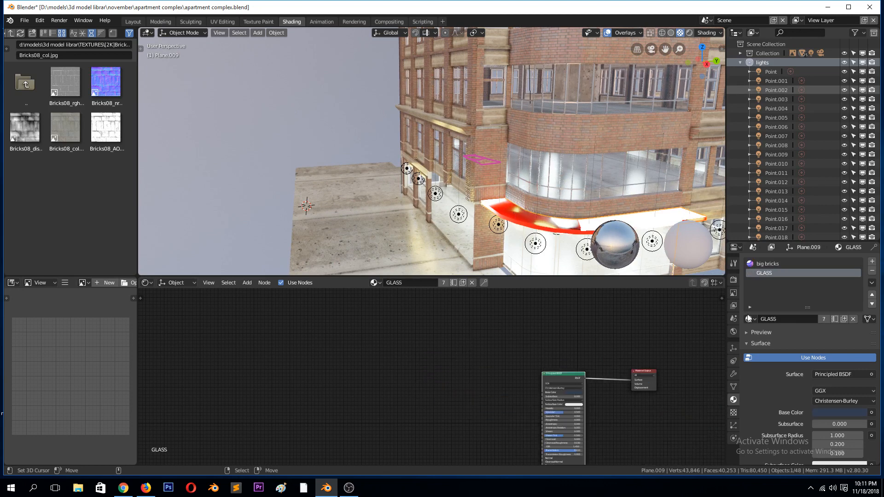
click(759, 265)
click(750, 319)
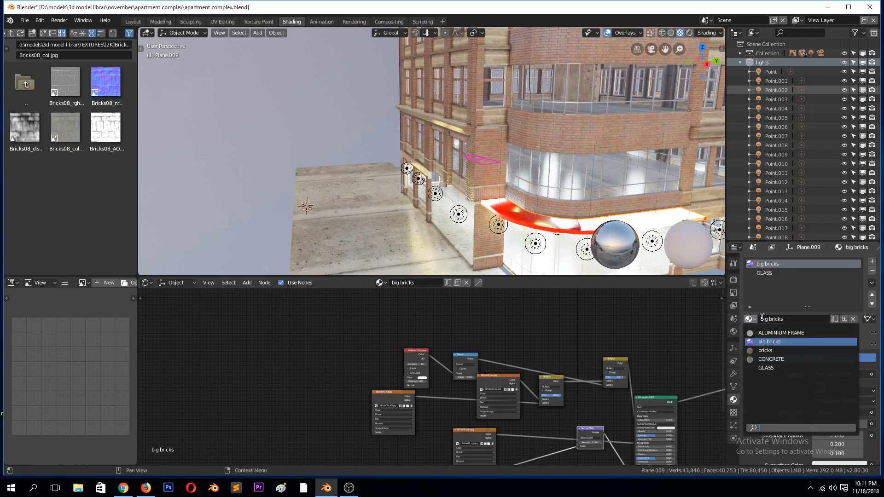
click(763, 350)
shift+right_click(616, 190)
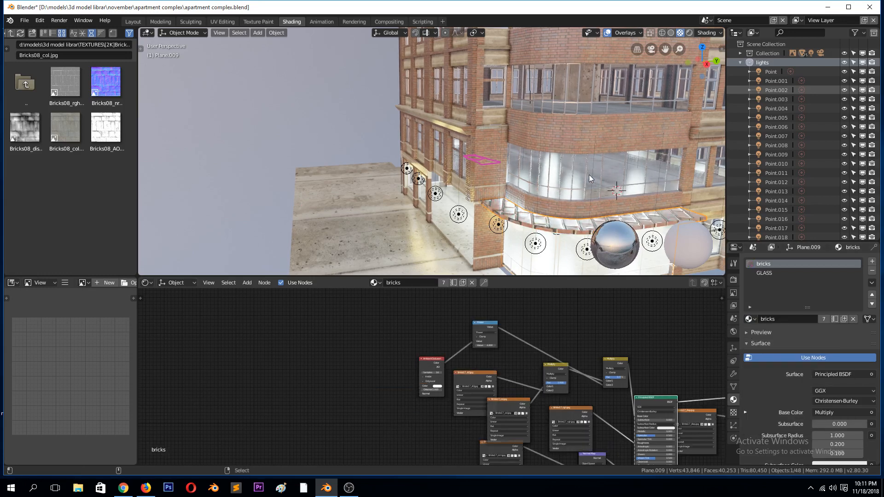
- Turn off the viewport display of the curved corner section's Array modifier to isolate its base storey
scroll(585, 178, down, 7)
mouse_move(585, 178)
middle_down()
mouse_move(590, 170)
mouse_move(577, 177)
middle_up()
scroll(590, 170, up, 7)
key(alt+a)
right_click(577, 134)
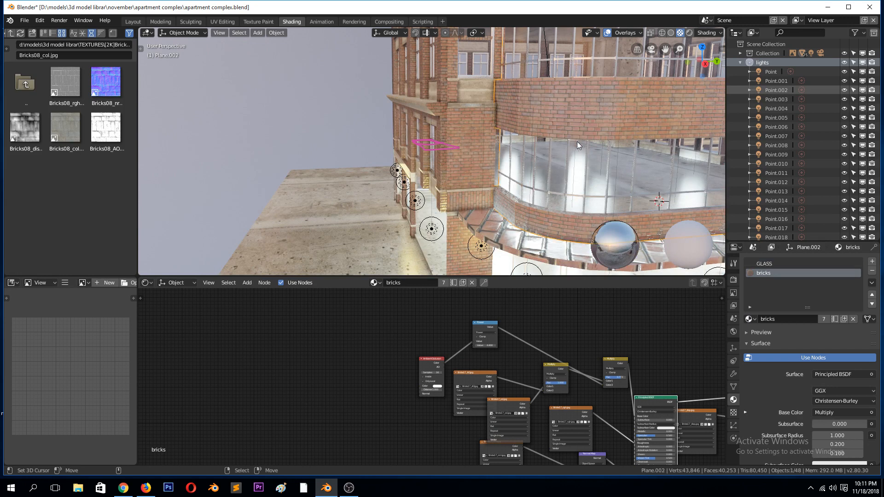
scroll(576, 141, down, 3)
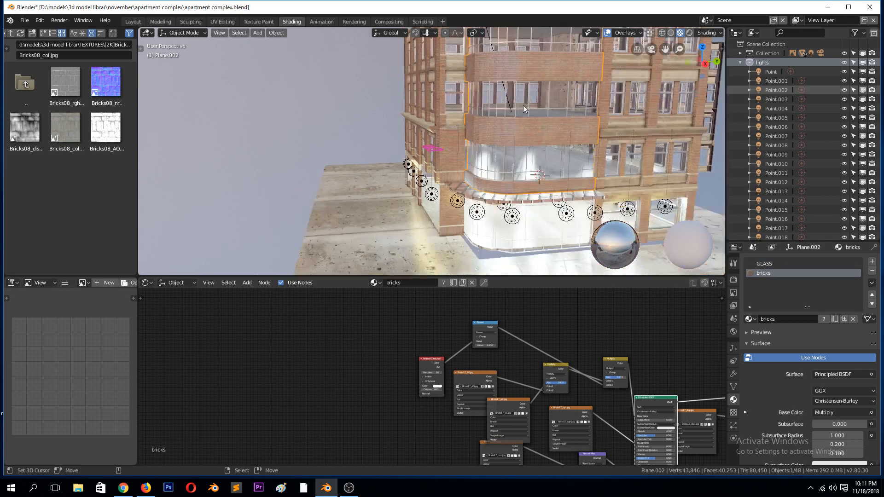
click(735, 374)
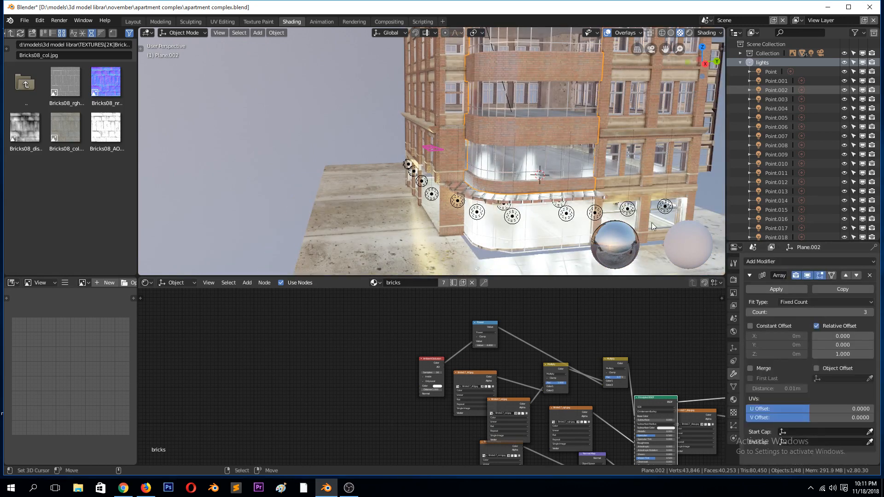
click(809, 274)
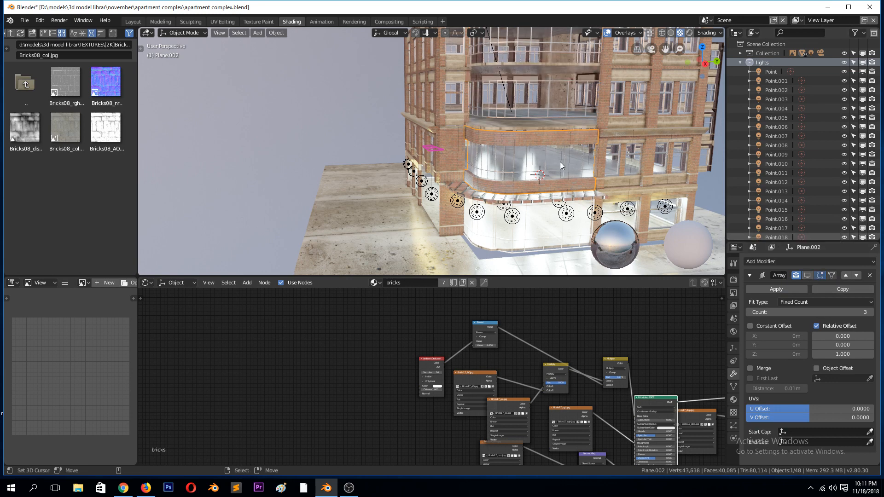
- Turn the viewport display of the curved corner section's Array modifier back on
middle_drag(560, 161, 567, 164)
scroll(566, 165, down, 2)
scroll(570, 162, up, 6)
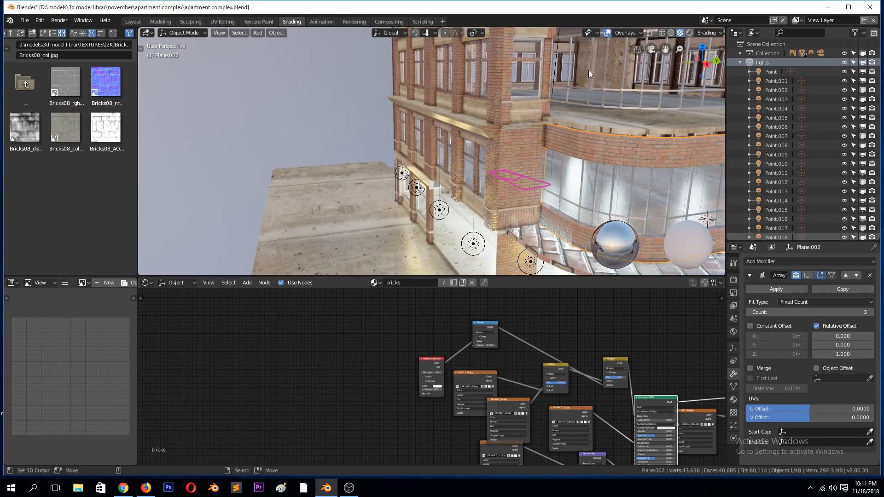
click(808, 275)
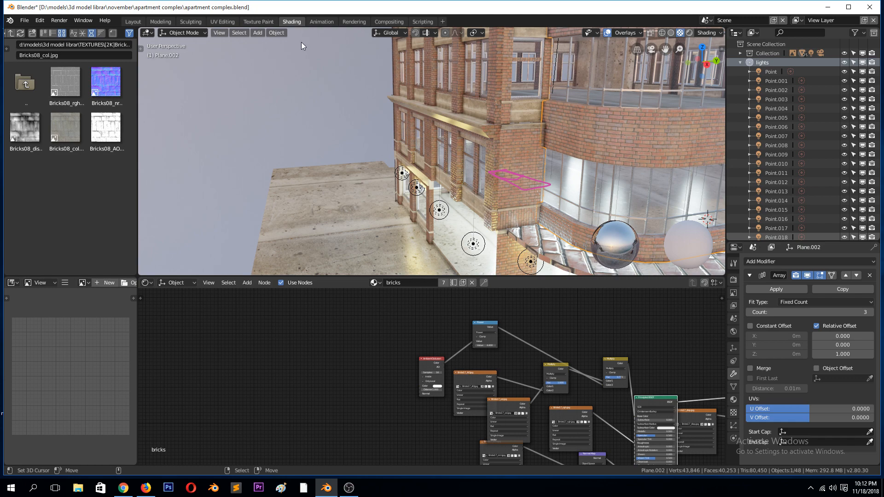
- Switch to the Layout workspace, select the curved corner's window frames and examine them alongside the reference photo
click(134, 22)
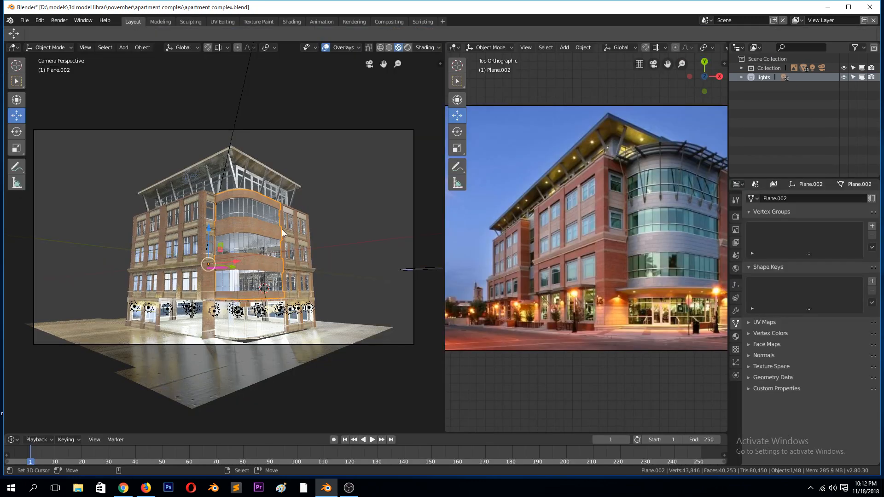
scroll(295, 201, up, 2)
scroll(296, 200, down, 2)
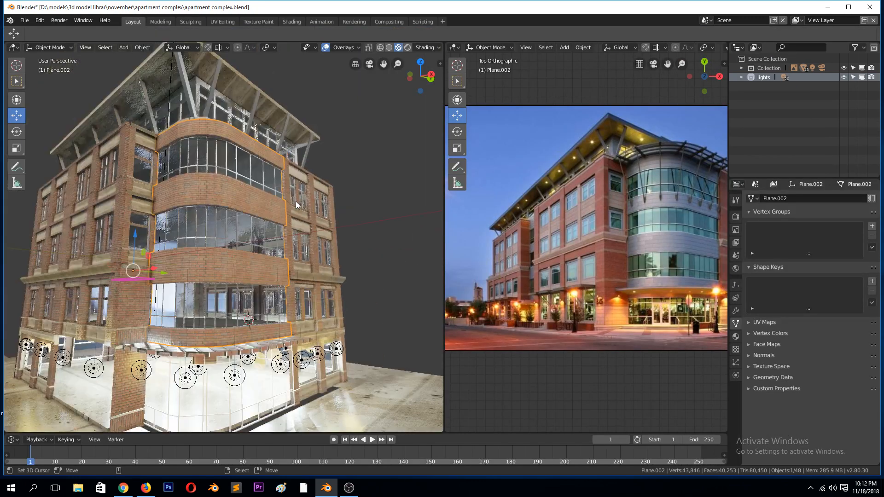
scroll(213, 156, up, 2)
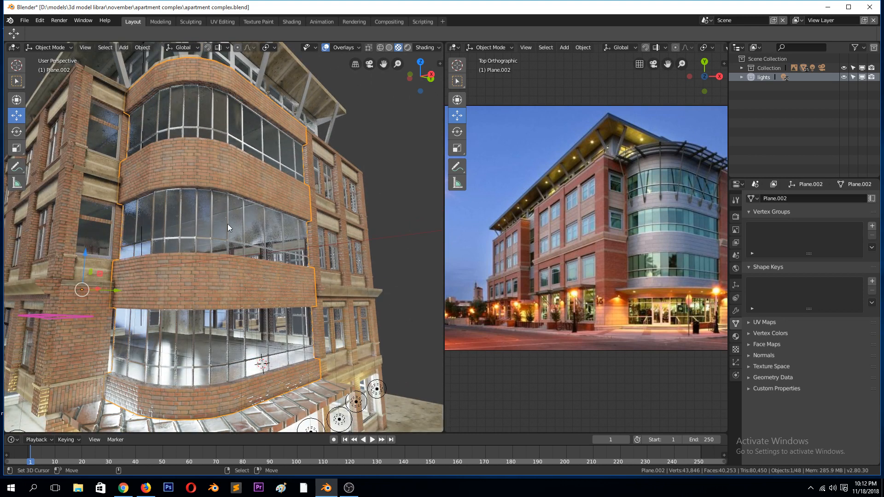
click(191, 353)
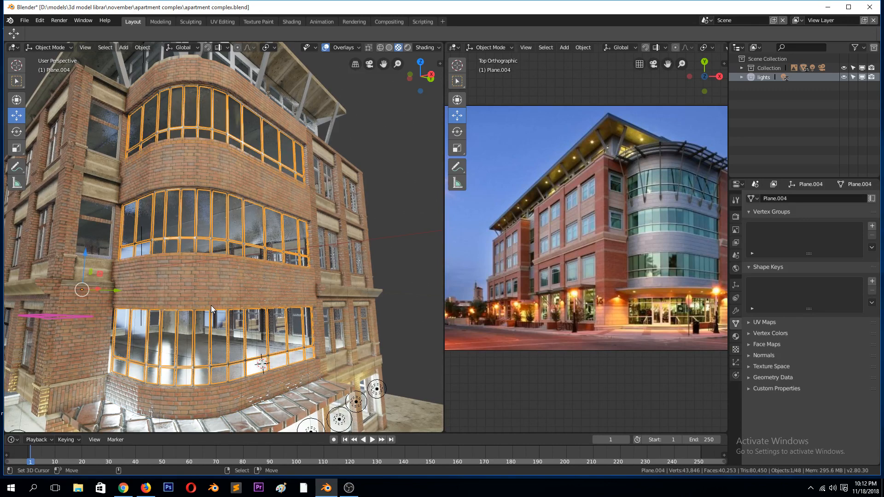
scroll(211, 302, down, 5)
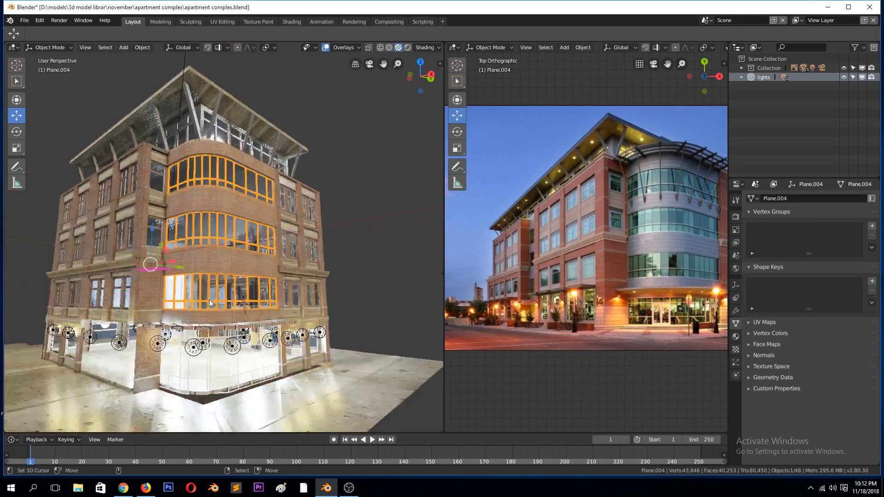
- Isolate the curved brick corner section from all other objects and display it in solid shading
click(207, 258)
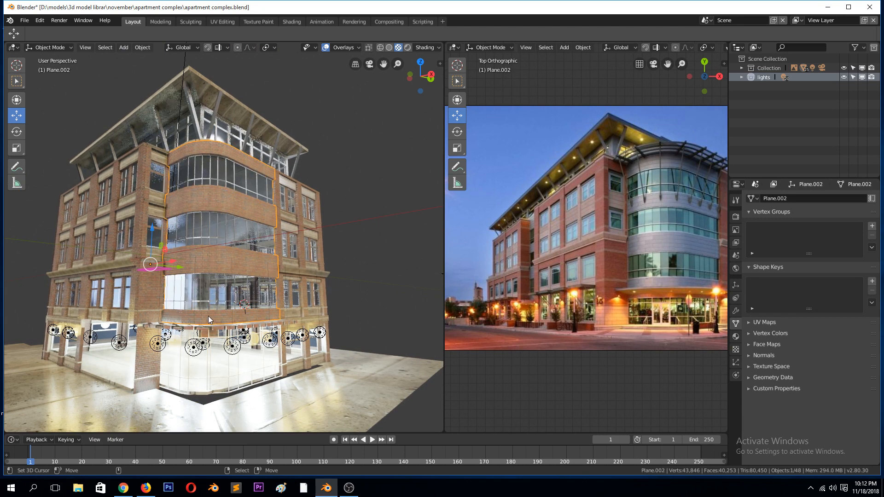
key(shift+h)
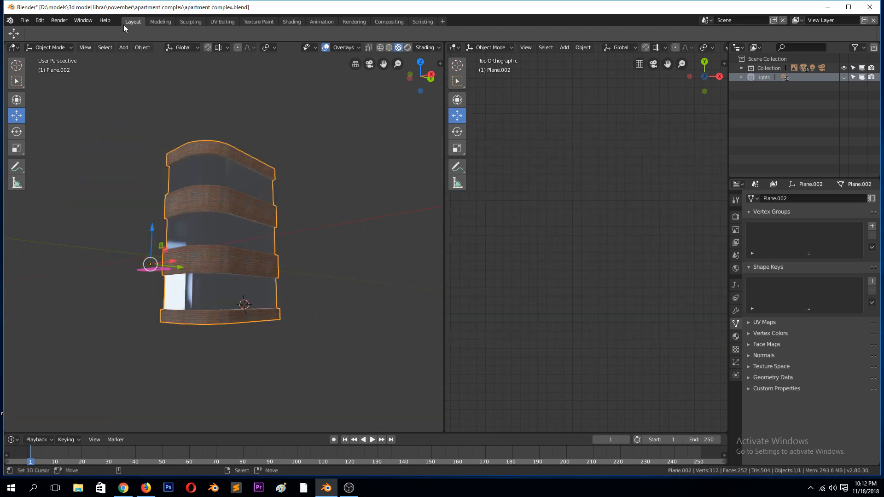
click(389, 48)
- Duplicate the isolated corner section and place the copy beside the original along the global X axis
mouse_move(241, 238)
middle_down()
mouse_move(236, 268)
mouse_move(224, 244)
middle_up()
key(shift+d)
key(x)
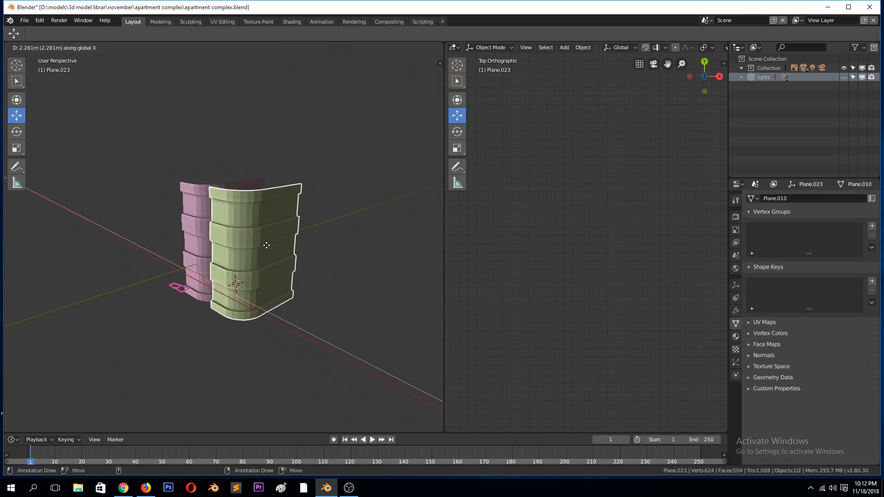
click(346, 289)
key(KP_Decimal)
scroll(342, 285, down, 2)
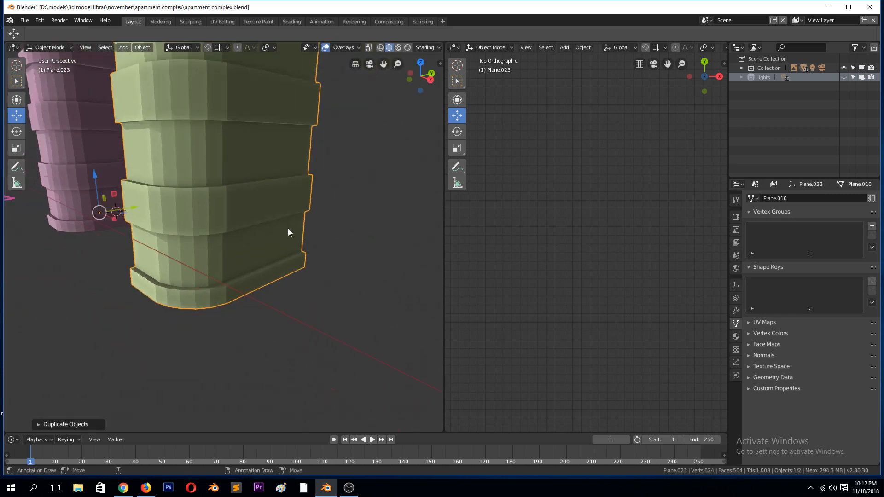
- Remove the Array modifier from the duplicated corner section so only its base storey remains
key(Tab)
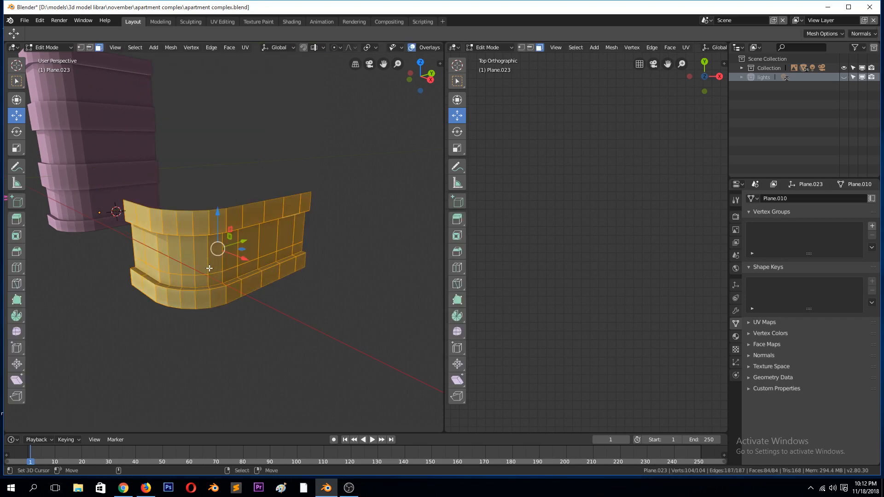
key(Tab)
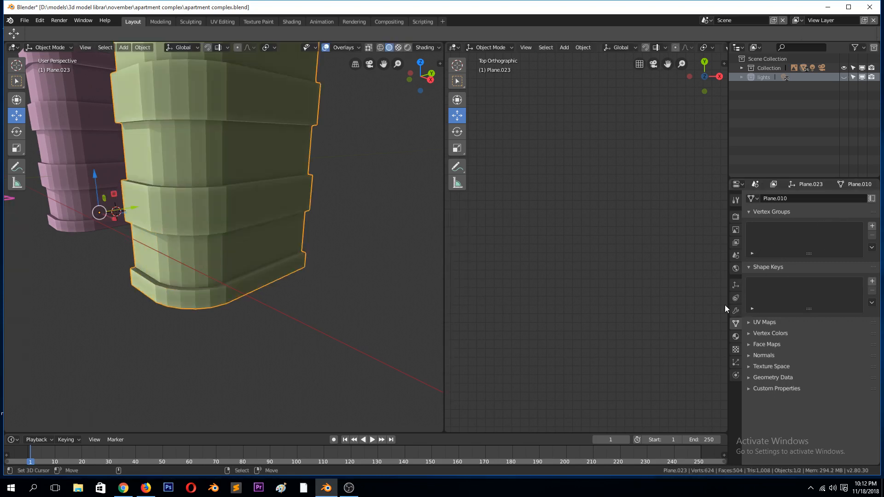
click(736, 311)
click(870, 213)
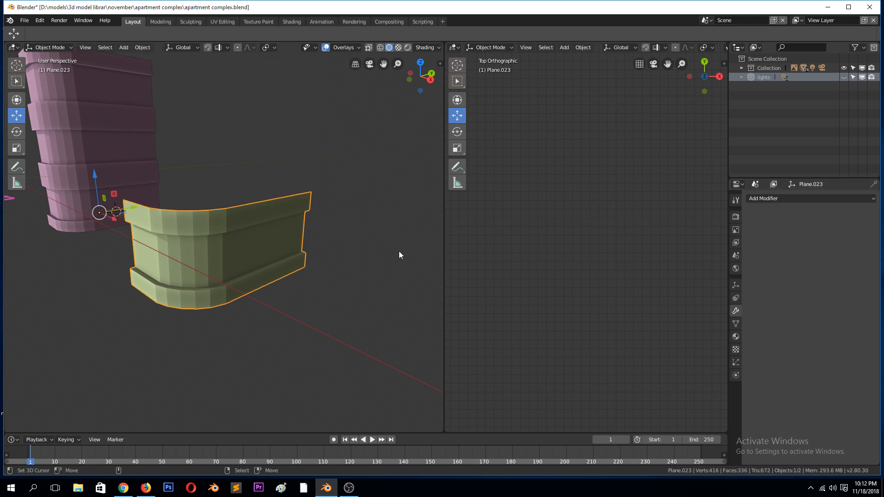
- Delete the upper and lower brick bands from the duplicate, keeping only the middle window band
key(Tab)
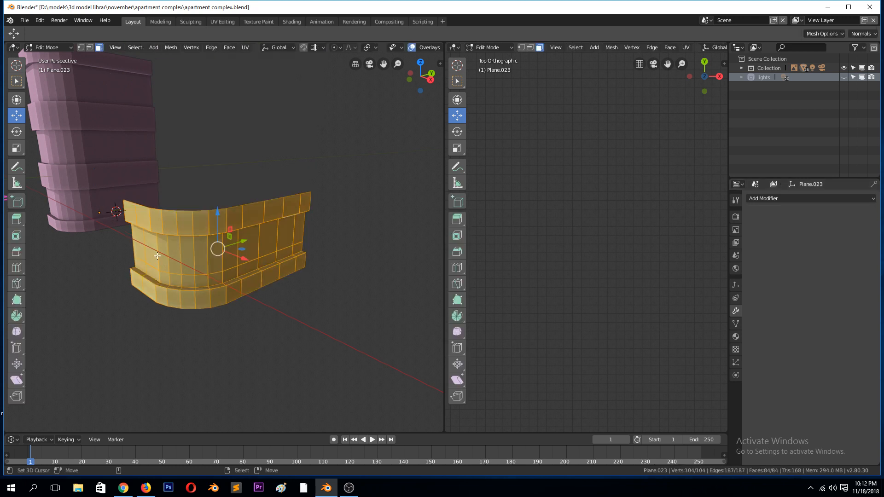
alt+right_click(157, 256)
alt+shift+right_click(165, 277)
middle_drag(166, 251, 210, 254)
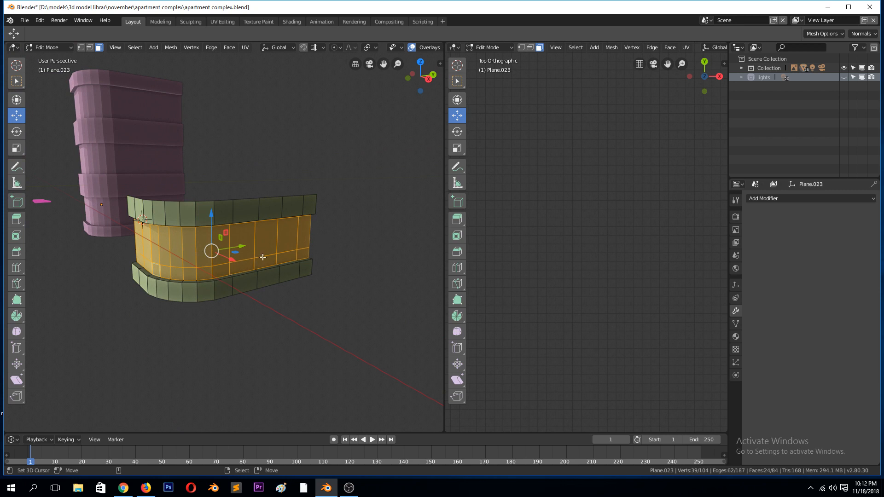
key(ctrl+i)
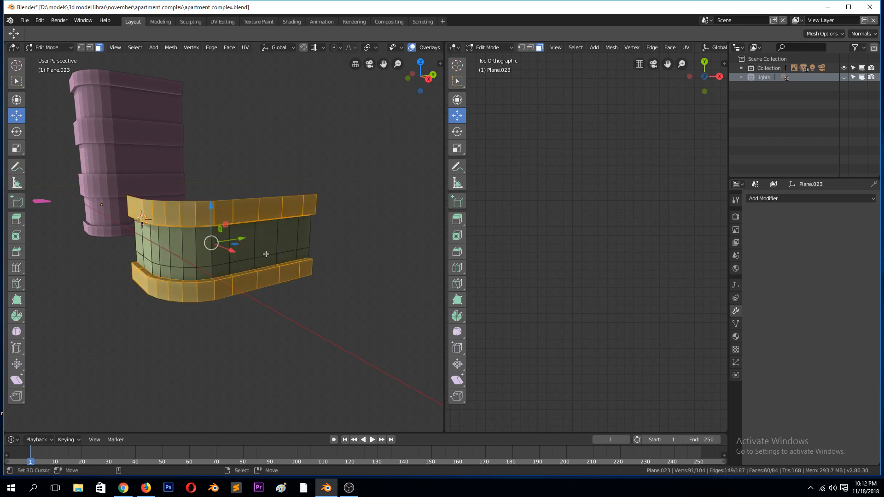
key(x)
click(266, 262)
key(Tab)
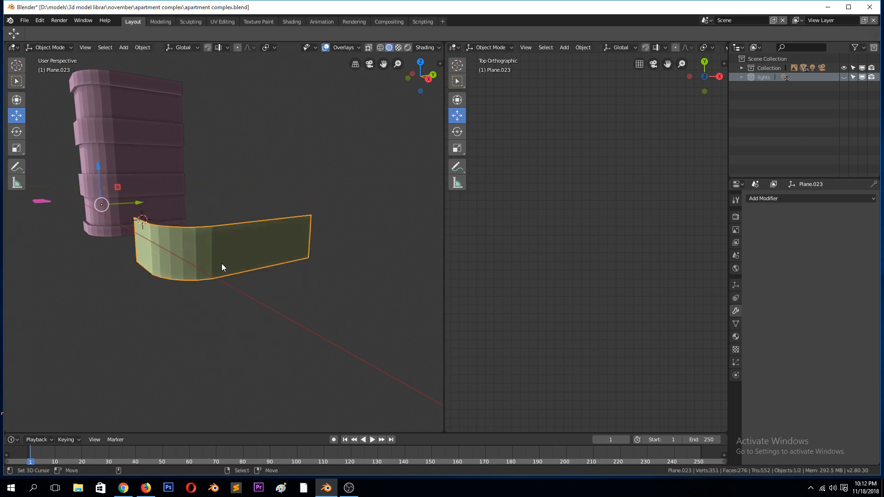
- Add a Skin modifier to the remaining curved window band
mouse_move(222, 263)
middle_down()
mouse_move(242, 256)
mouse_move(211, 266)
middle_up()
scroll(220, 262, up, 3)
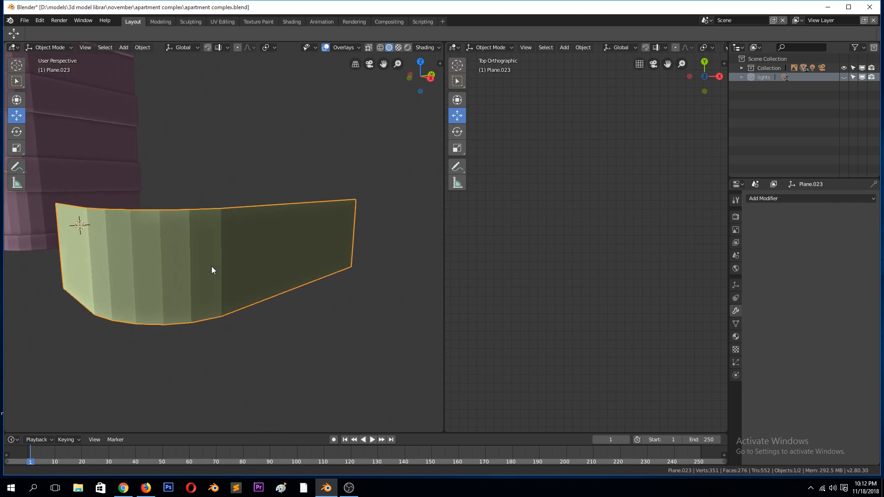
click(791, 198)
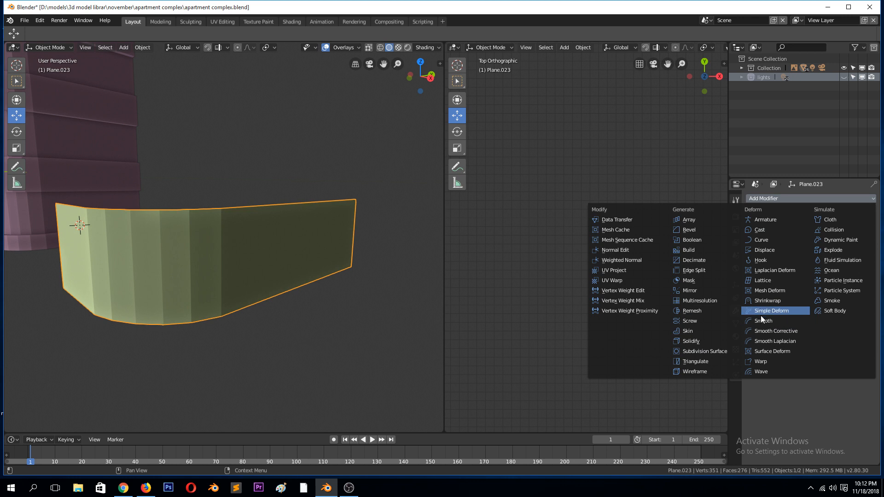
click(700, 331)
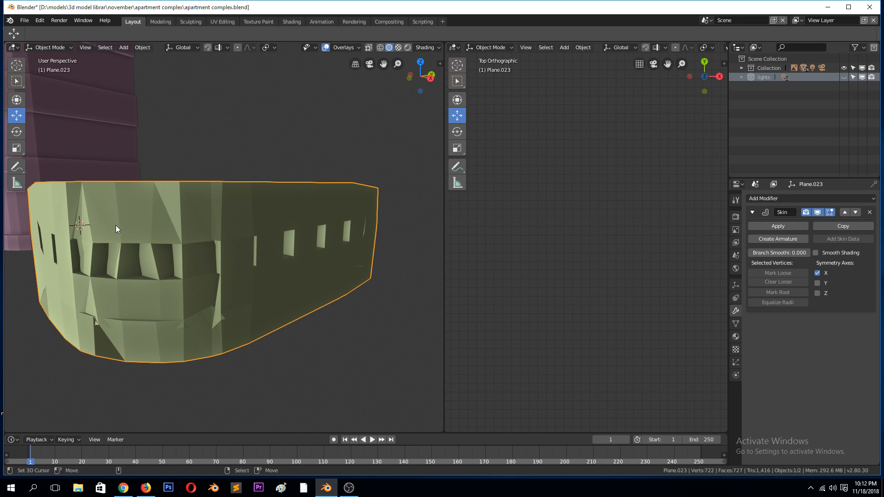
- Compare the window band's base mesh with its Skin modifier result by alternating between Edit and Object Mode
key(Tab)
key(a)
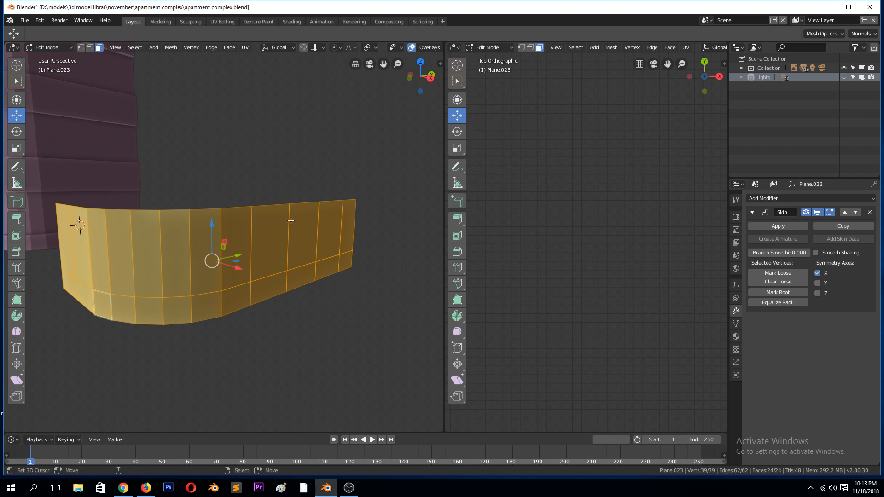
key(Tab)
key(Tab)
key(Tab)
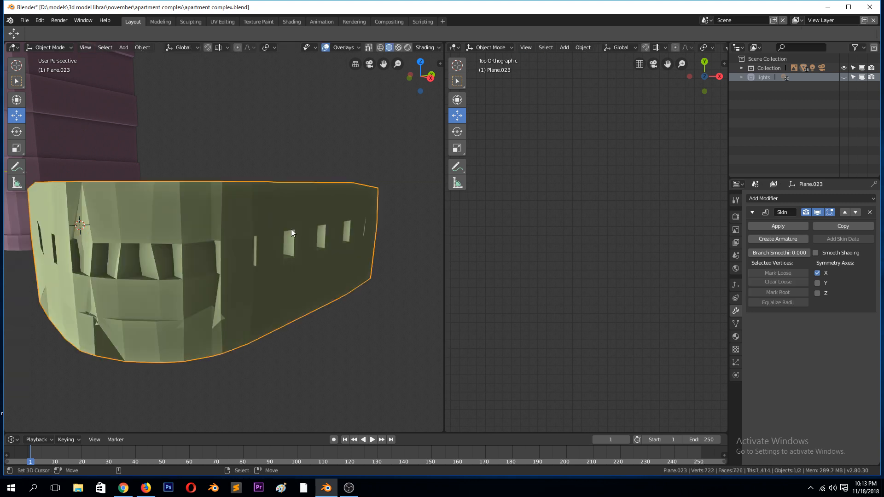
key(Tab)
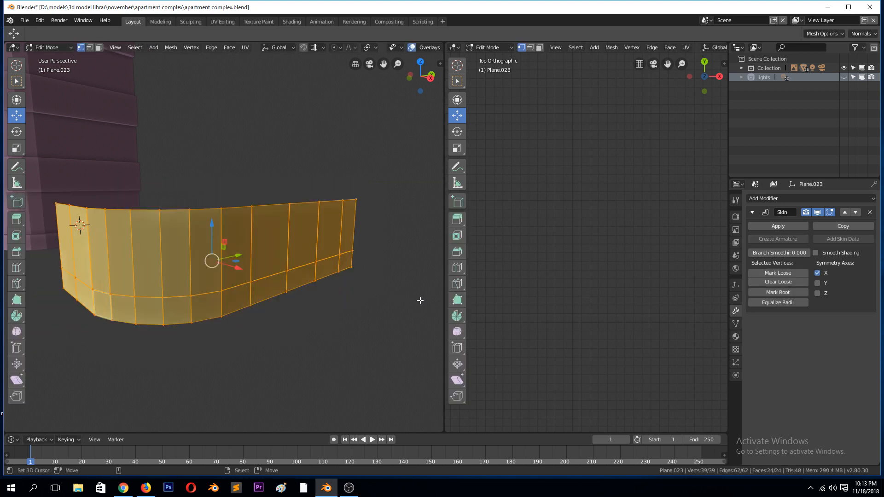
key(Tab)
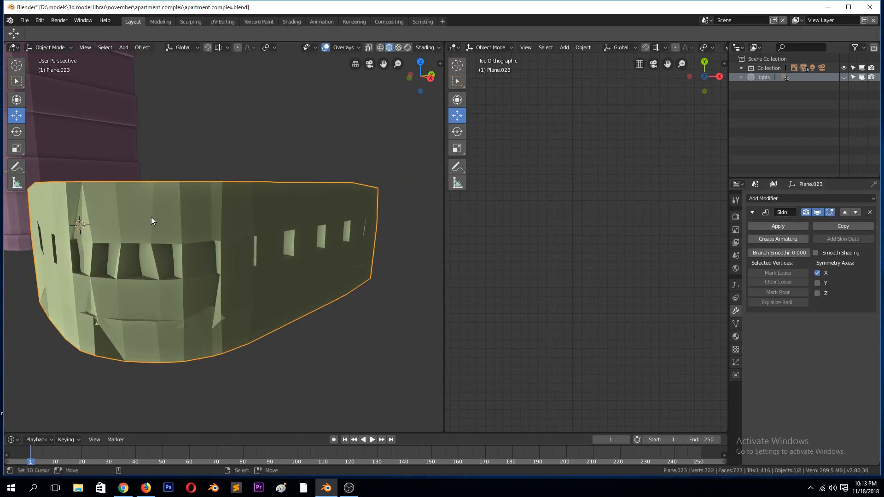
middle_drag(151, 217, 206, 226)
key(Tab)
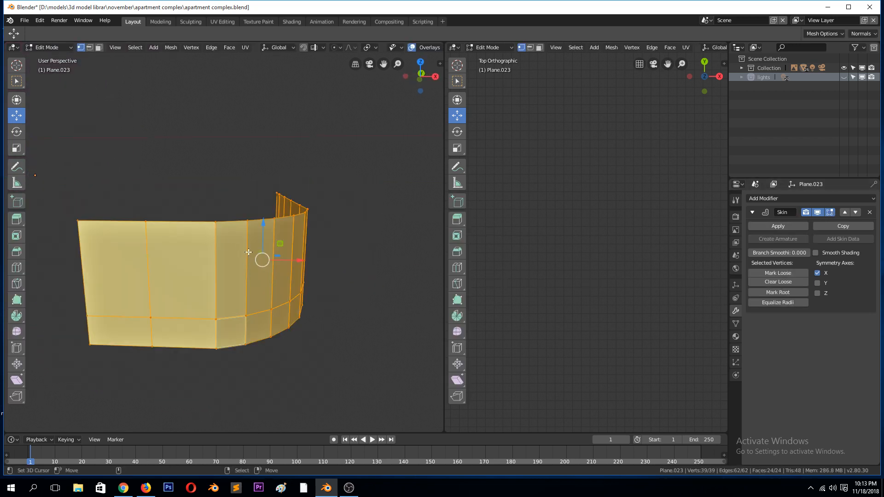
middle_drag(249, 252, 228, 259)
key(Tab)
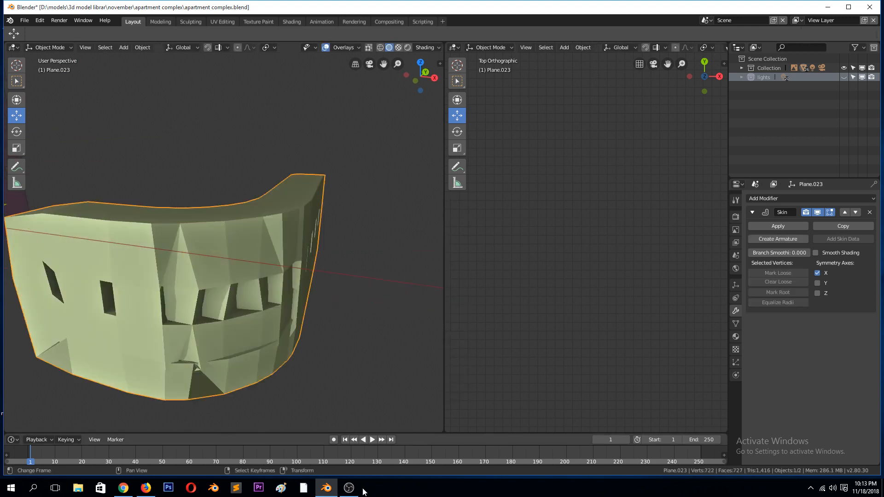
- Launch a second Blender window with the default cube scene
right_click(331, 488)
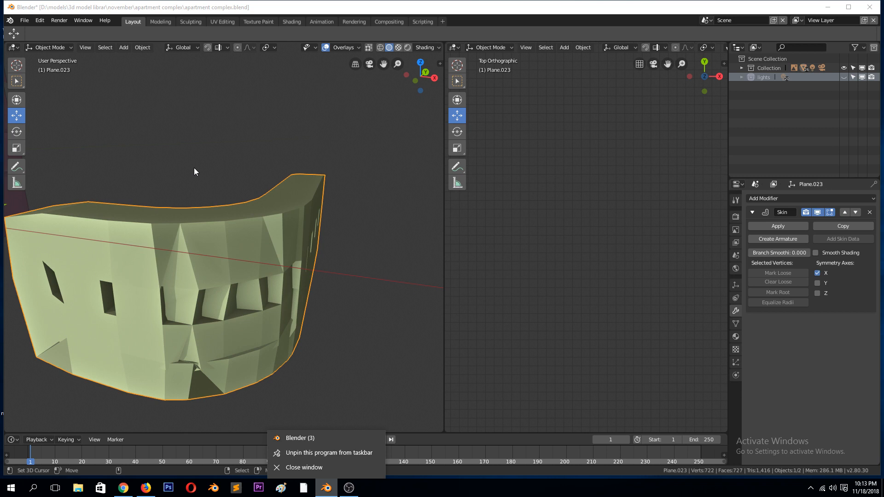
click(249, 189)
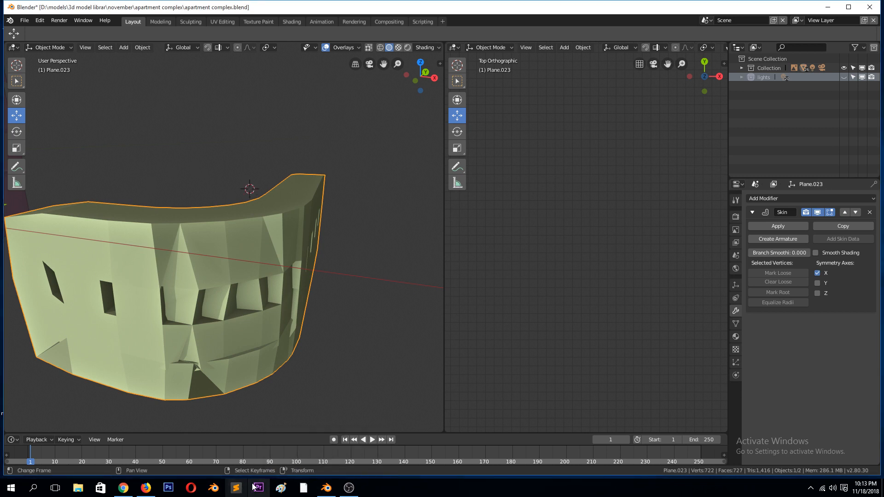
click(299, 390)
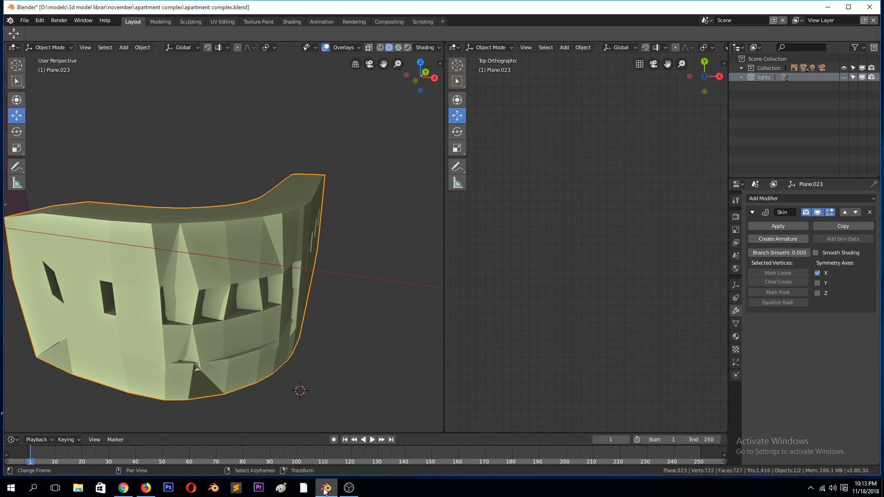
right_click(326, 494)
click(340, 440)
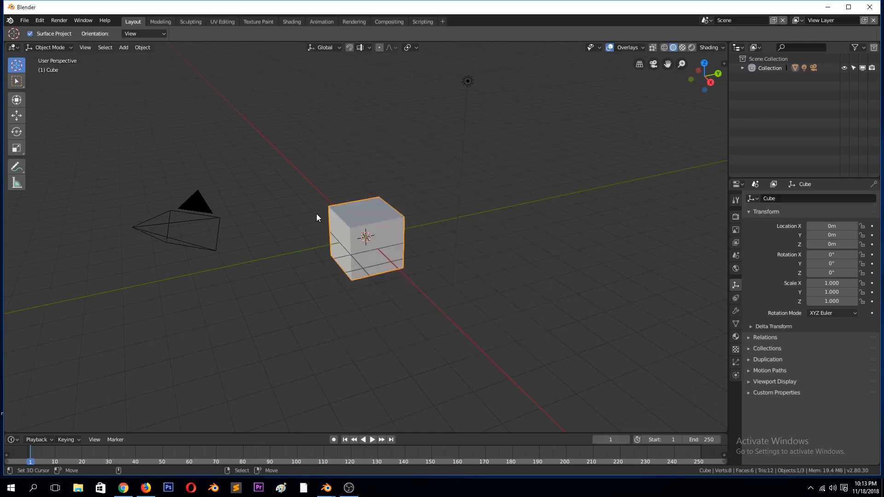
- Raise the default cube along Z to about 1.47 m and scale it up to about 2.25
key(g)
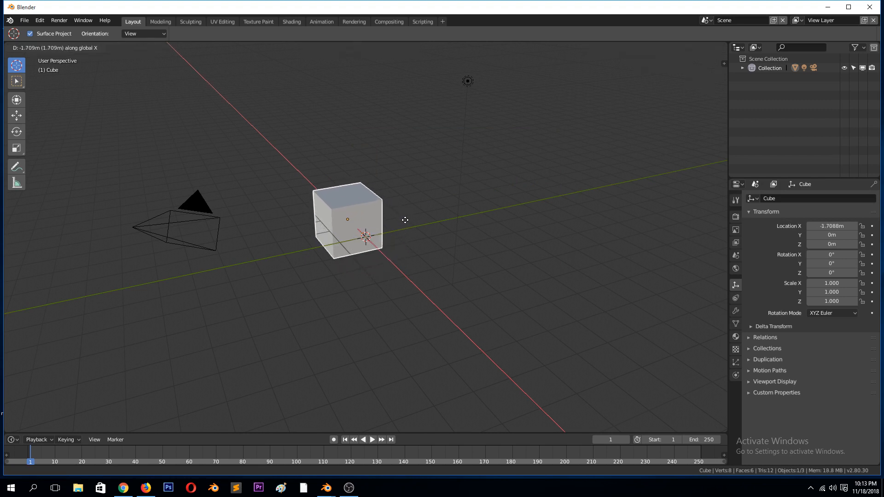
key(Escape)
key(g)
key(z)
click(408, 183)
key(s)
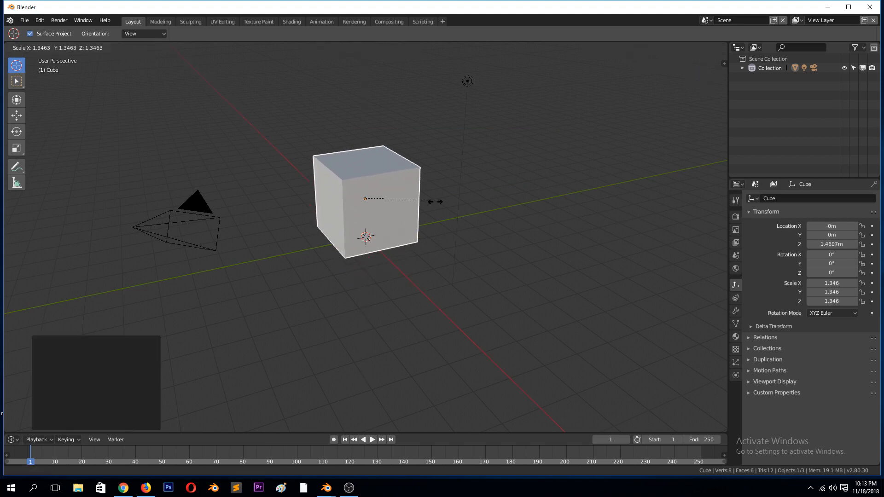
click(465, 225)
- Bevel the cube's front vertical edge by about 1.128 with 5 segments to form a rounded corner
key(Tab)
key(2)
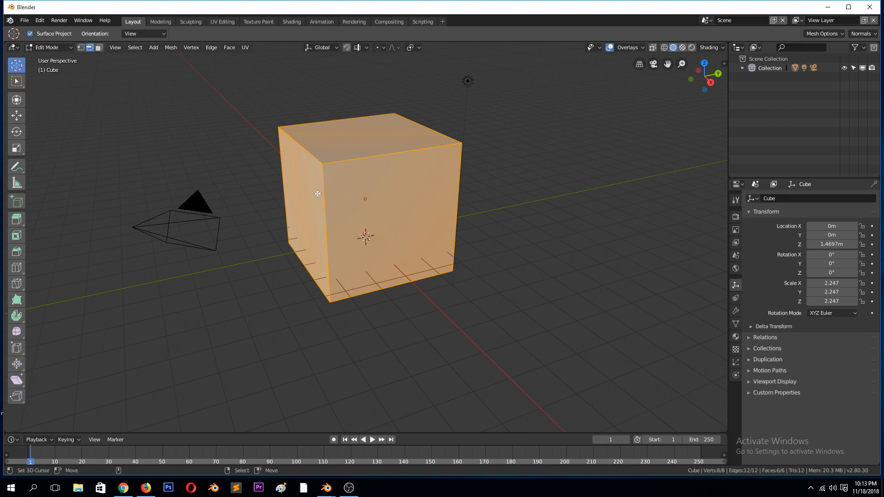
click(323, 197)
key(ctrl+b)
scroll(465, 263, up, 4)
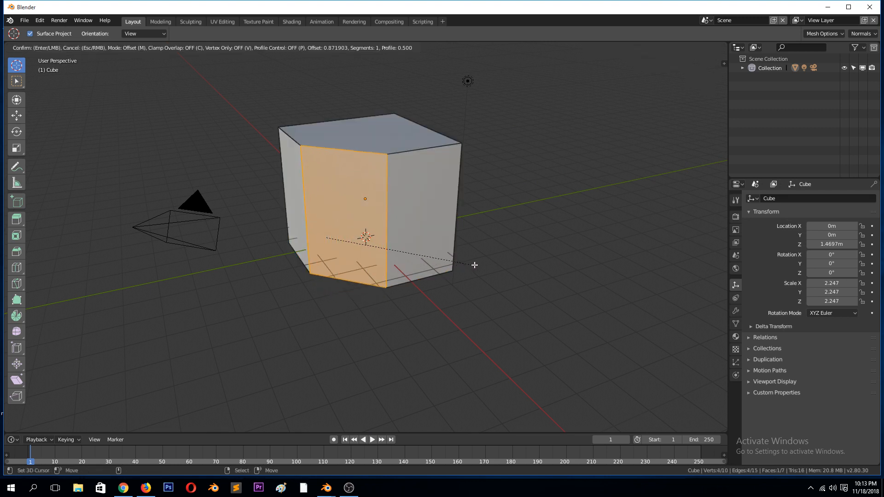
click(482, 260)
scroll(450, 248, up, 3)
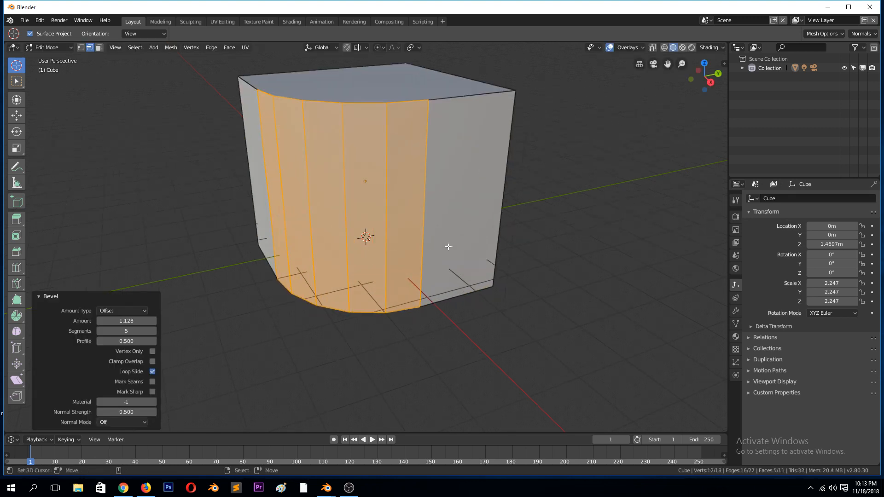
key(Tab)
middle_drag(450, 249, 314, 167)
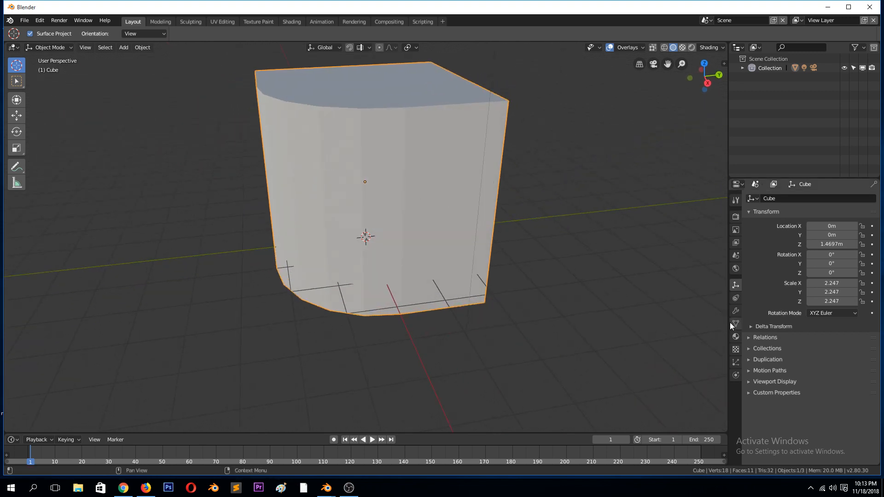
- Add a Skin modifier to the rounded-corner cube and view the result from several angles
click(736, 310)
click(810, 199)
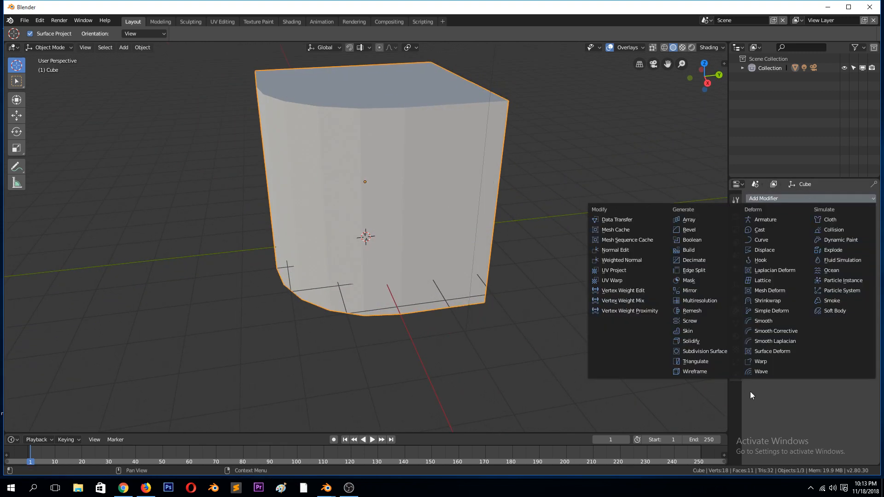
click(693, 331)
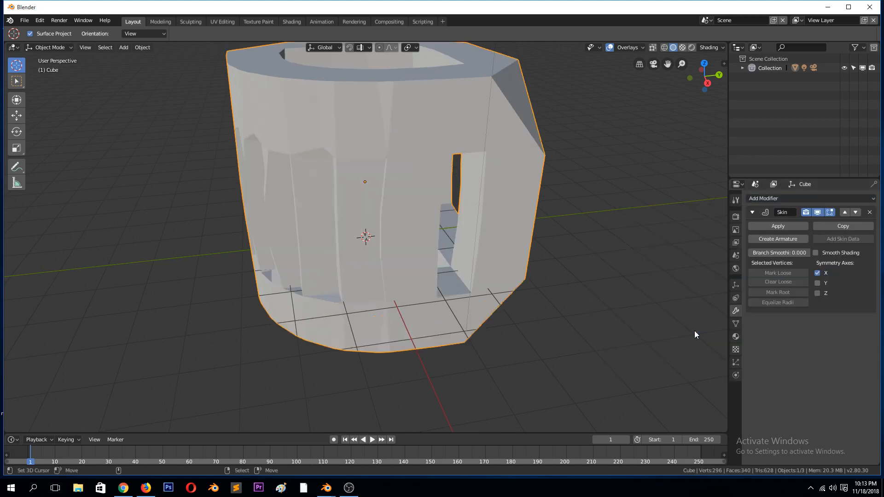
middle_drag(512, 250, 477, 203)
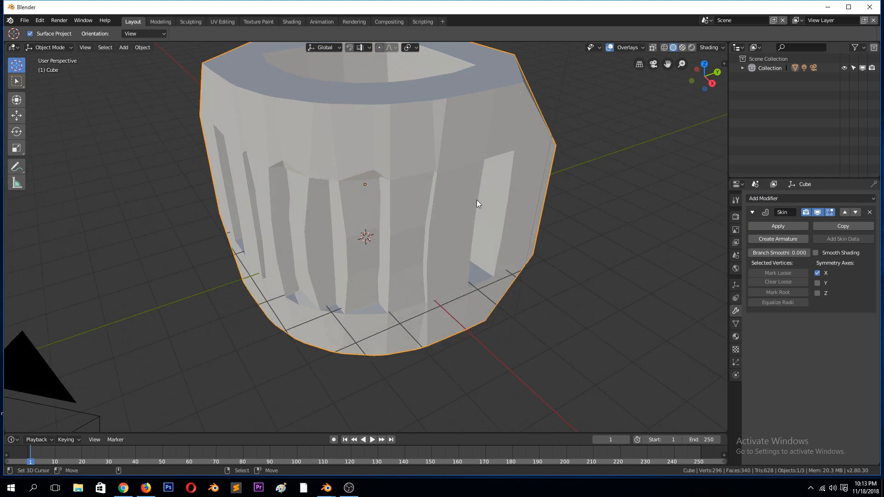
middle_drag(477, 201, 449, 191)
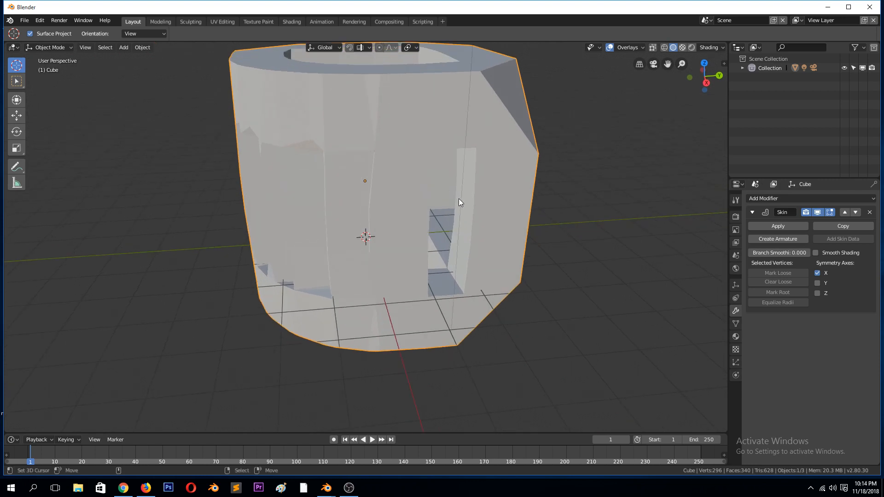
- Select all of the cube's vertices in Edit Mode, using wireframe shading and vertex selection
key(Tab)
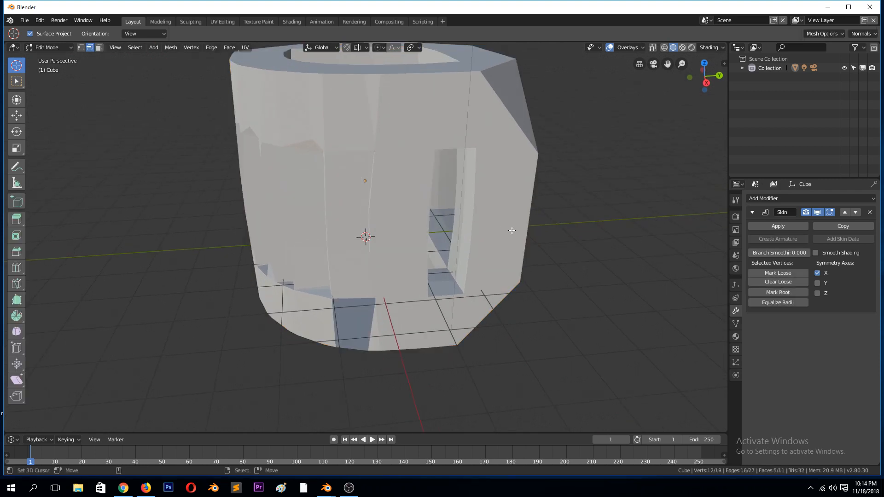
scroll(530, 239, down, 3)
middle_drag(476, 194, 417, 157)
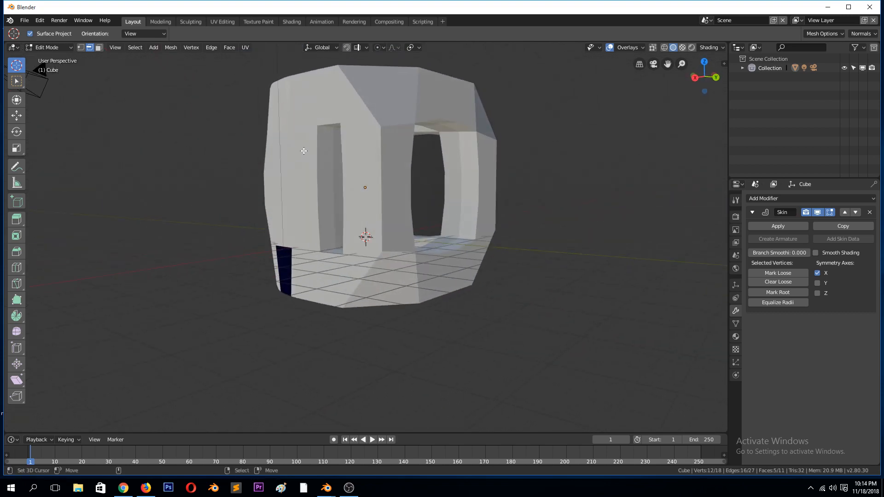
key(z)
click(238, 147)
mouse_move(331, 180)
middle_down()
mouse_move(354, 177)
mouse_move(335, 181)
middle_up()
click(81, 48)
middle_drag(345, 219, 371, 216)
key(a)
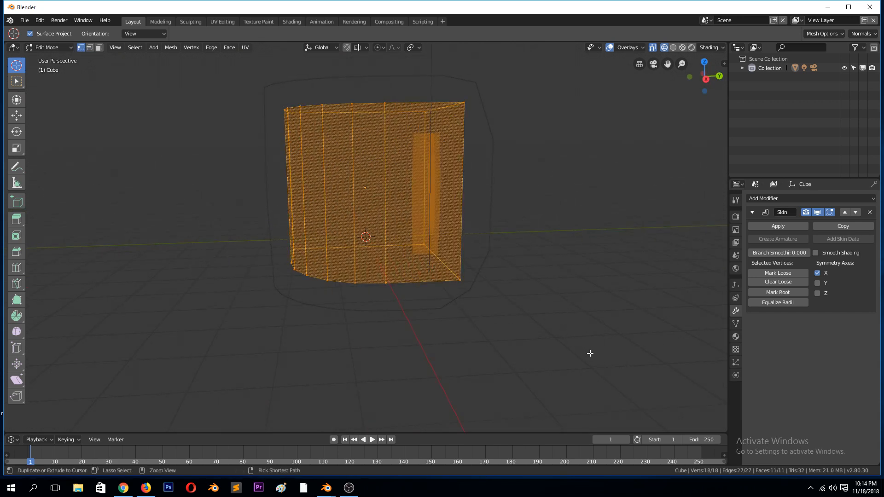
- Shrink the skin radius of all the cube's vertices with Skin Resize and switch back to solid shading
key(s)
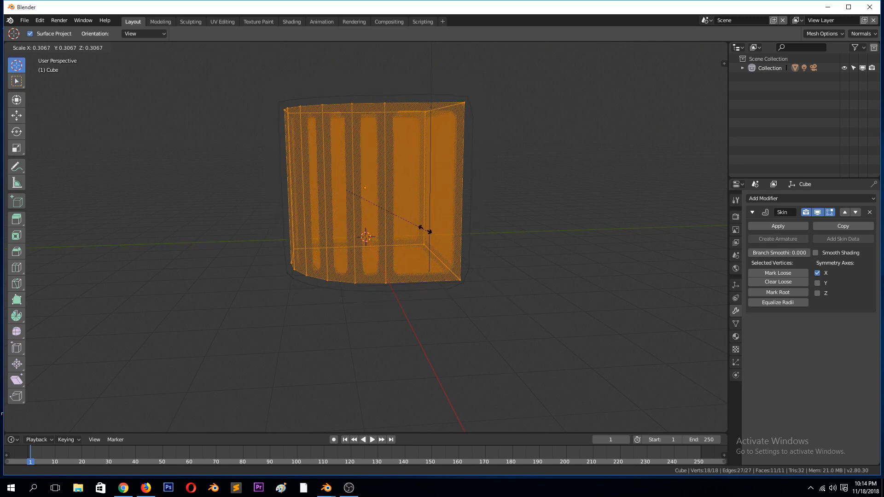
click(371, 204)
key(z)
click(463, 206)
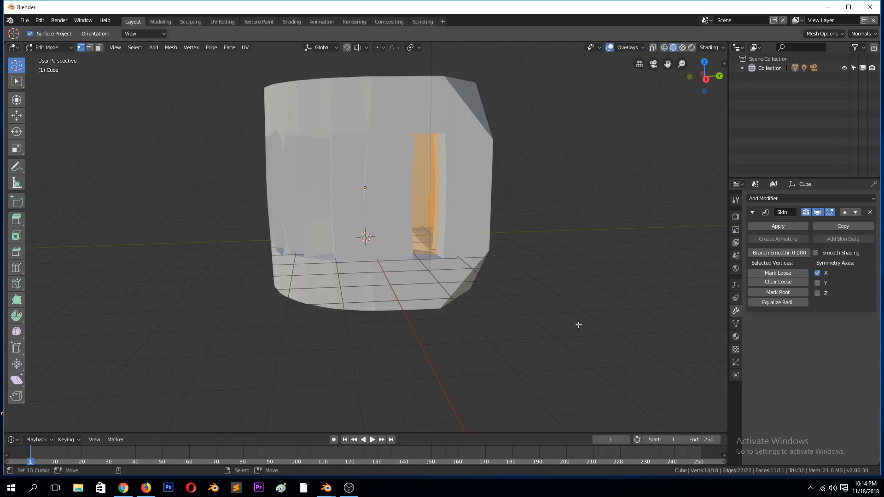
key(s)
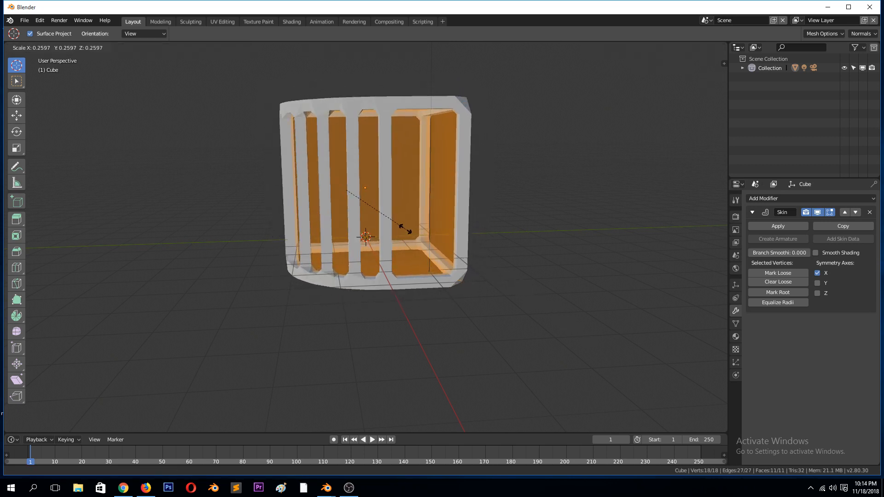
click(354, 194)
- Return to Object Mode, deselect the cube and inspect its thin frame from different angles
key(Tab)
middle_drag(376, 234, 433, 281)
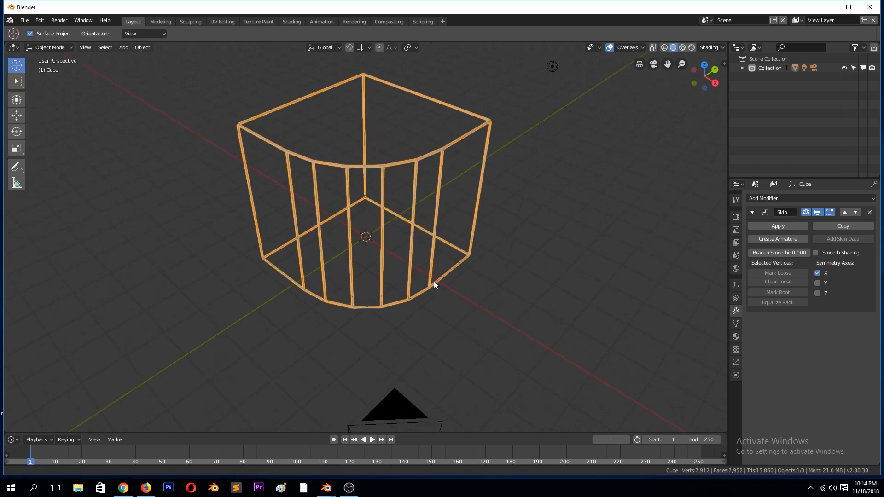
key(z)
click(492, 277)
key(alt+a)
mouse_move(512, 306)
middle_down()
mouse_move(449, 243)
mouse_move(444, 262)
mouse_move(471, 294)
middle_up()
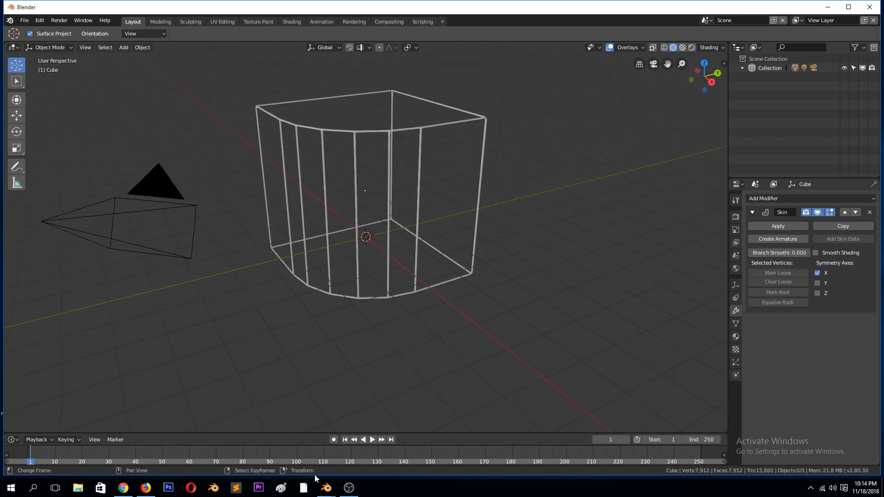
- Switch to the apartment complex Blender window and compare the window band's base mesh with its Skin modifier result
mouse_move(326, 489)
click(307, 459)
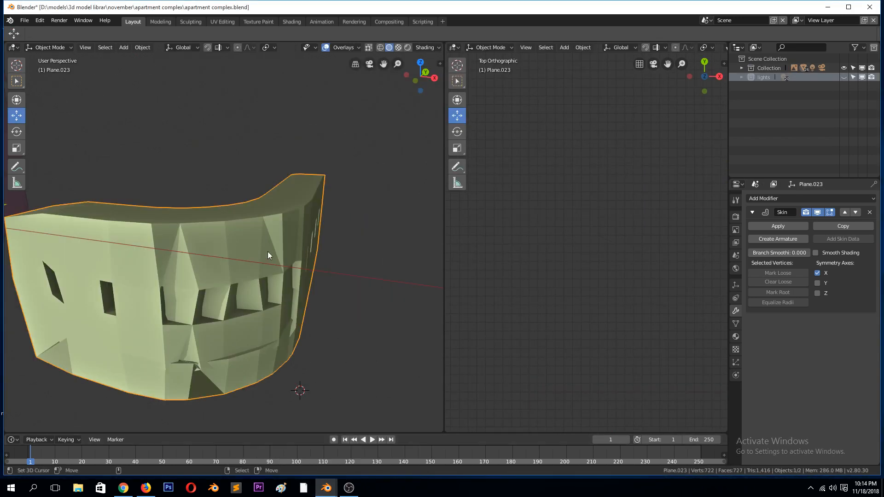
key(Tab)
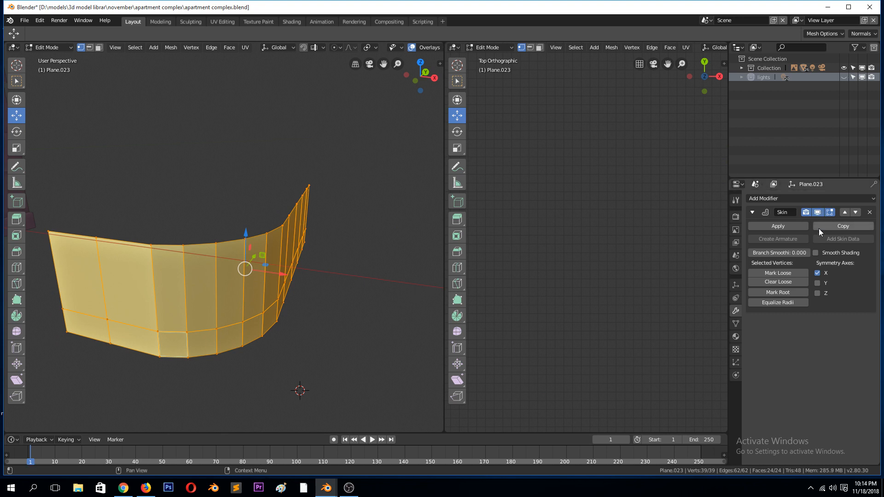
key(Tab)
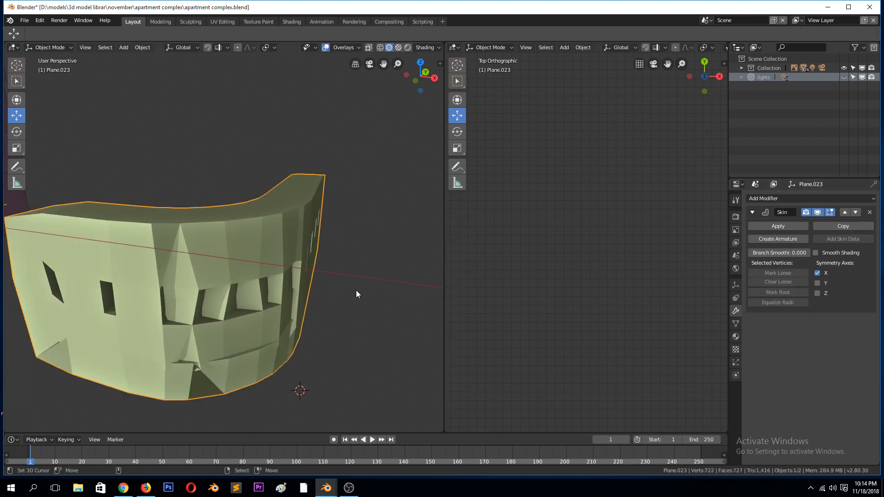
- Shrink the skin radius of all the window band's vertices with Skin Resize to form thin frames, and return to Object Mode
key(Tab)
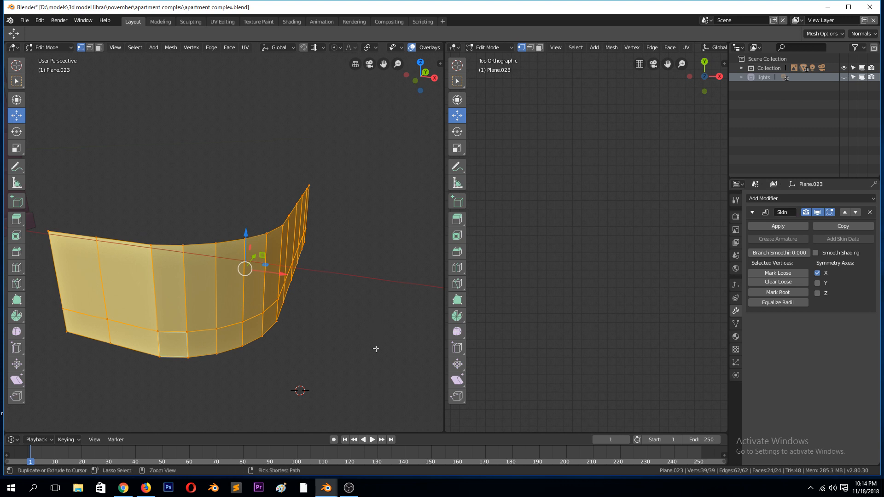
key(s)
key(Escape)
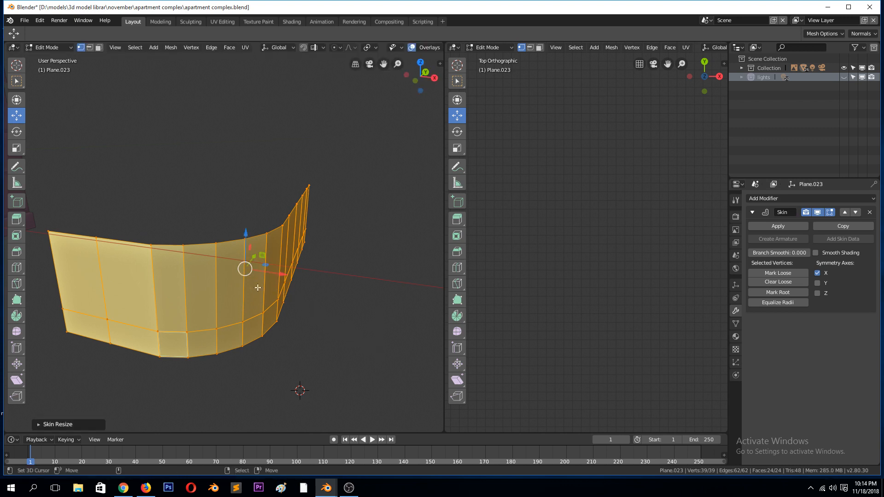
key(Tab)
middle_drag(314, 317, 231, 269)
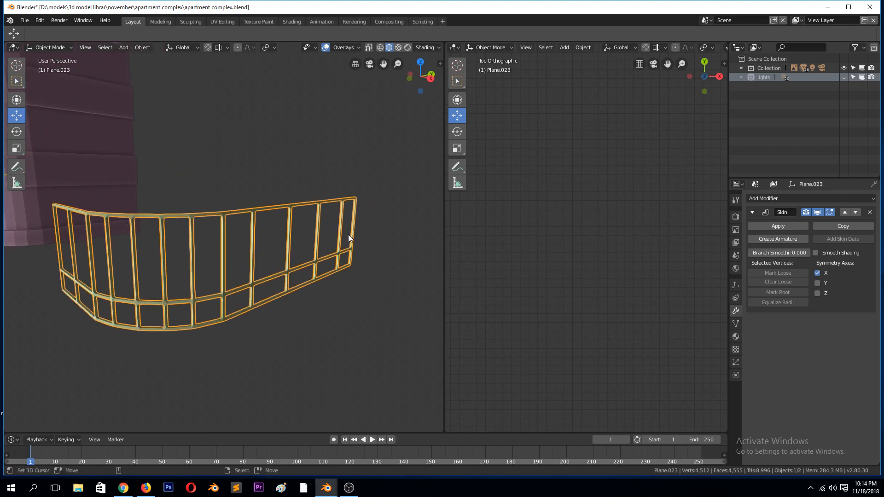
- Add a horizontal loop cut through the window band's tall upper row and view the added frame bar in Object Mode
key(Tab)
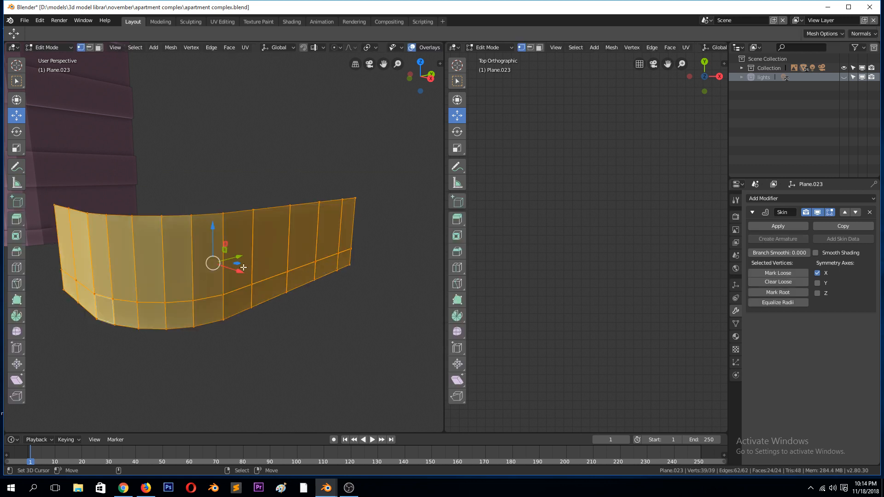
key(ctrl+r)
click(227, 249)
key(Tab)
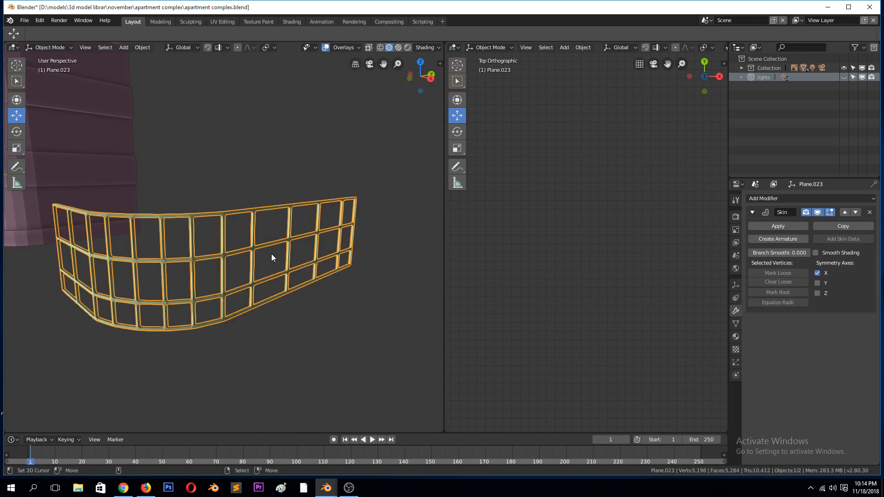
middle_drag(189, 251, 211, 230)
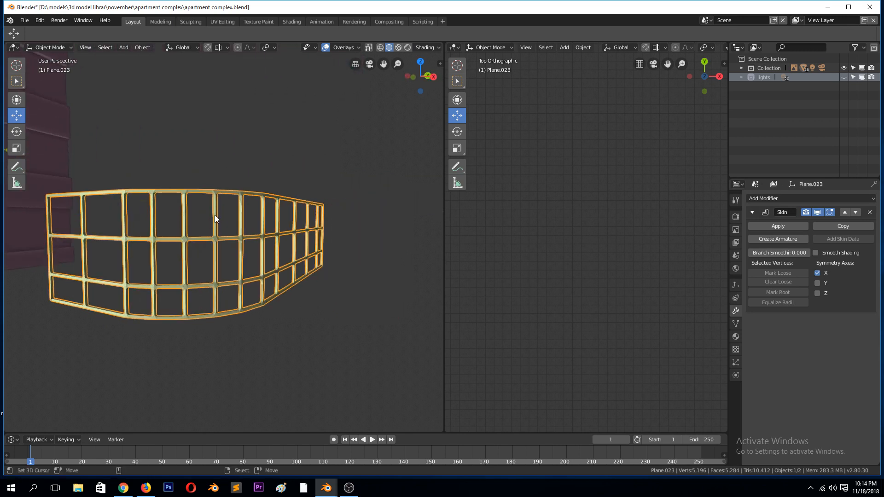
- Isolate the lights collection and make the main building Collection visible again alongside it
key(2)
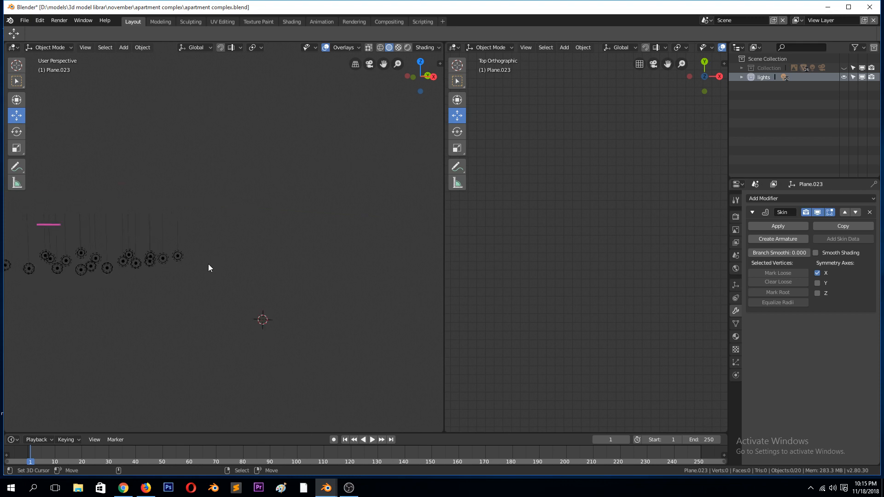
key(KP_7)
middle_drag(210, 264, 148, 244)
key(KP_1)
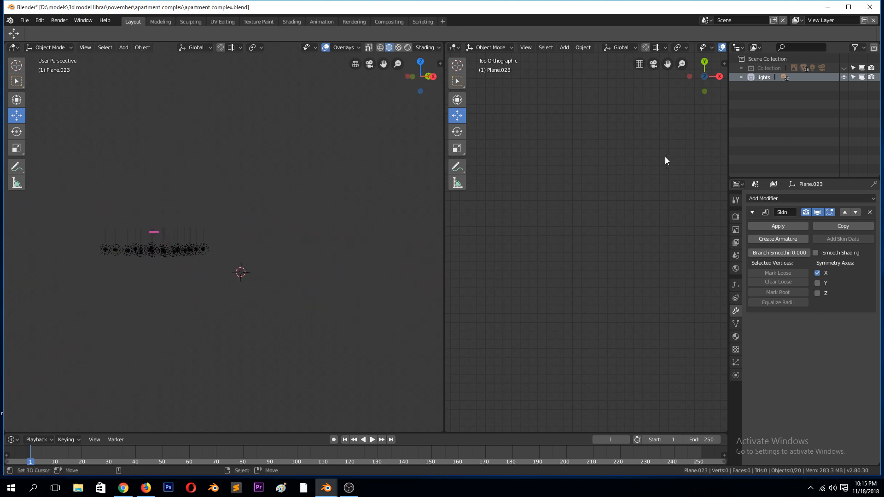
click(843, 68)
scroll(220, 250, up, 8)
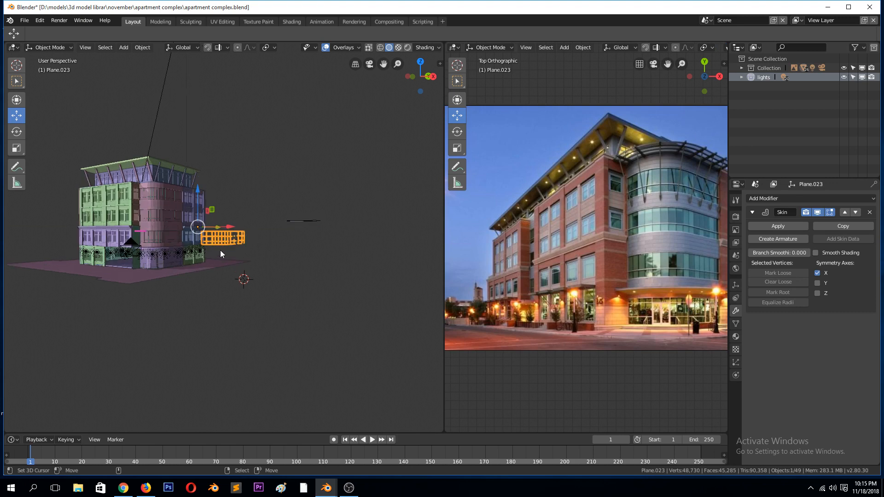
- Delete one vertical edge loop in the window band's curve and return to Object Mode to view the wider pane
scroll(203, 247, up, 2)
middle_drag(221, 232, 217, 266)
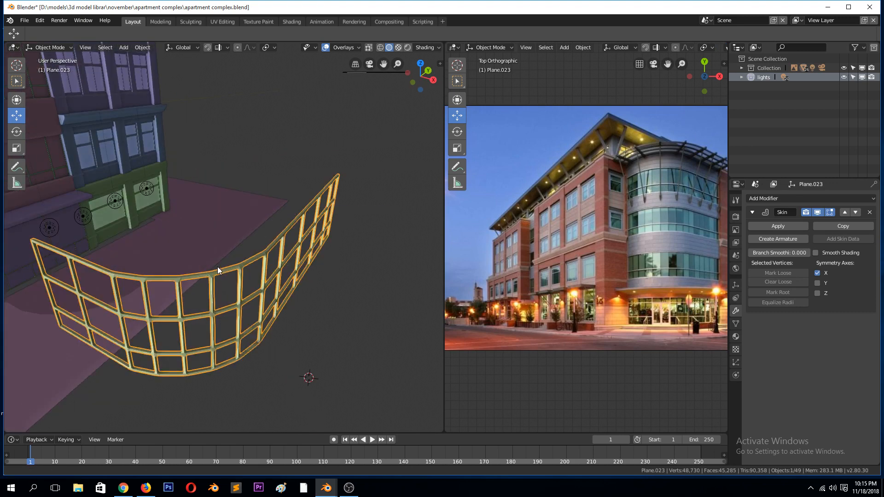
key(Tab)
middle_drag(245, 315, 239, 283)
alt+click(224, 202)
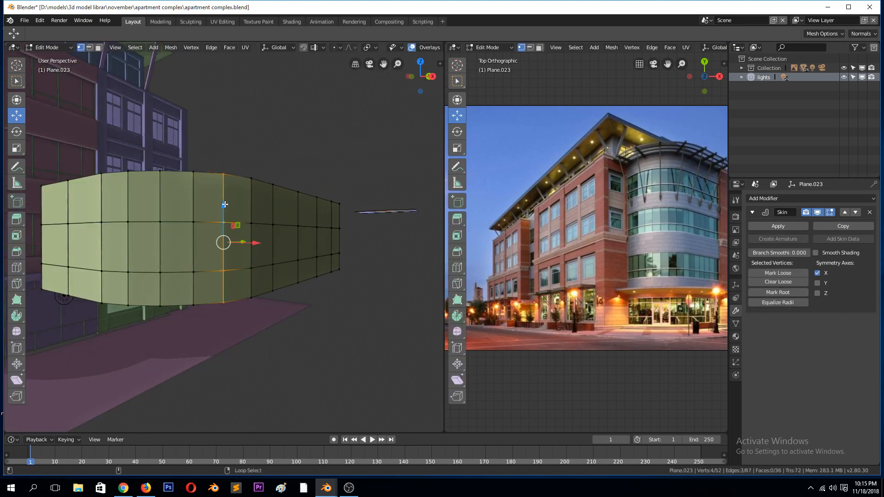
right_click(207, 280)
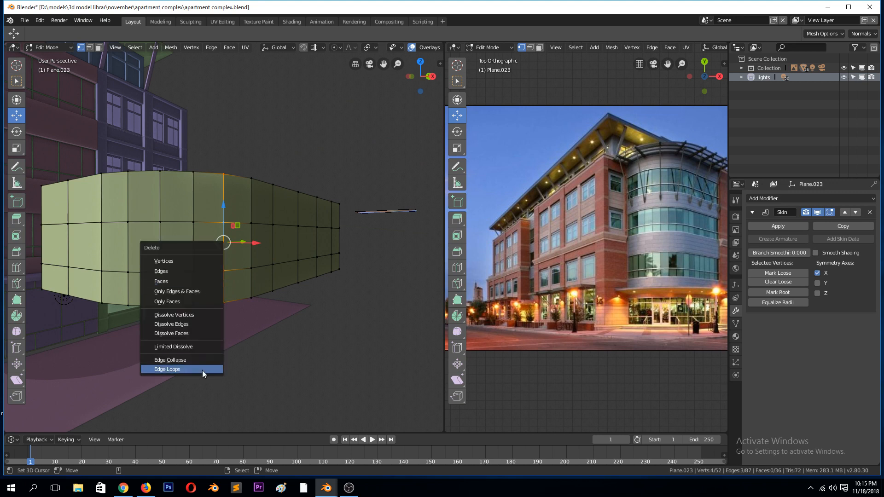
click(203, 371)
key(Tab)
middle_drag(273, 325, 258, 285)
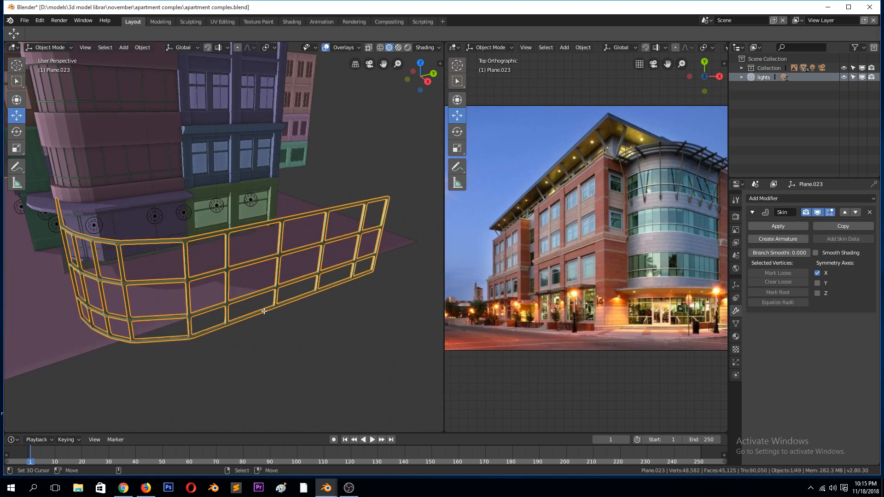
- Delete another vertical edge loop in the band's curved section and check the skinned frame in Object Mode
key(Tab)
alt+click(106, 295)
key(x)
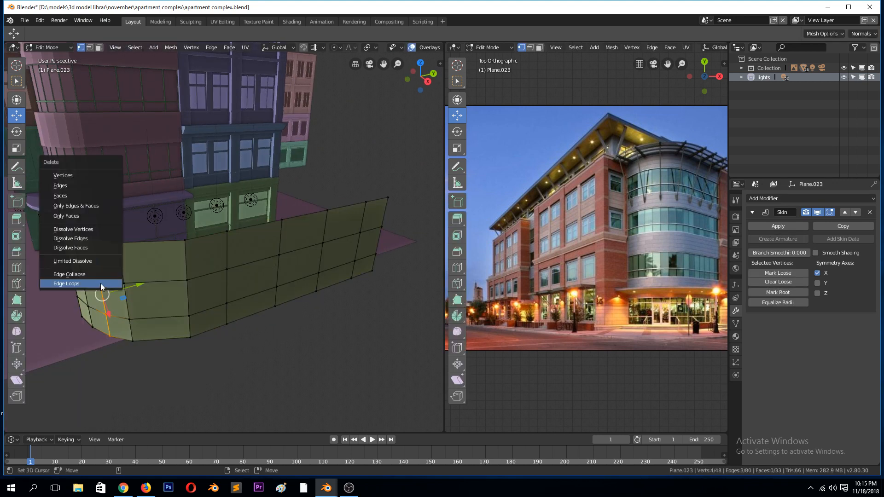
click(100, 283)
key(Tab)
middle_drag(175, 301, 231, 278)
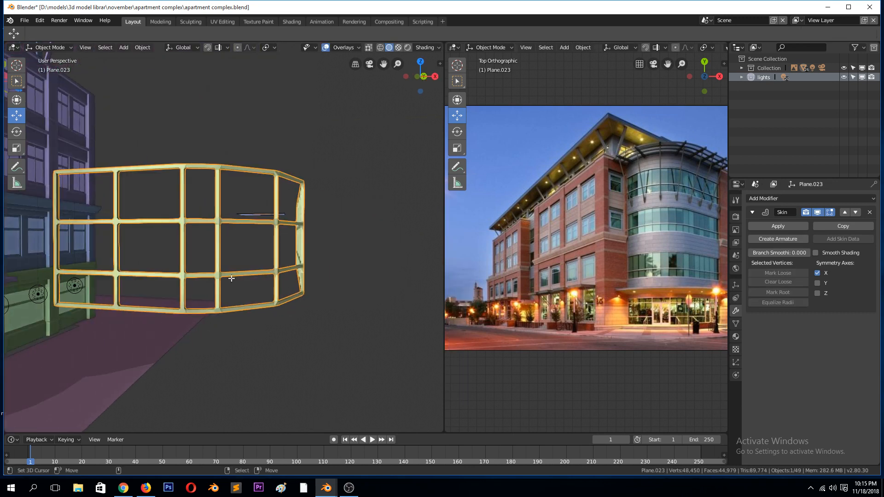
- Delete the window band's lower horizontal edge loop and inspect the simplified frame in Object Mode
key(Tab)
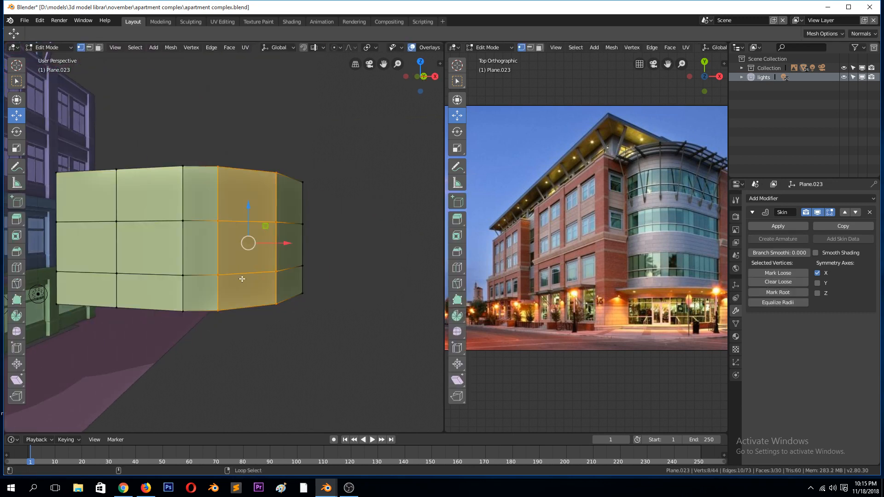
alt+click(233, 276)
key(x)
click(239, 282)
key(Tab)
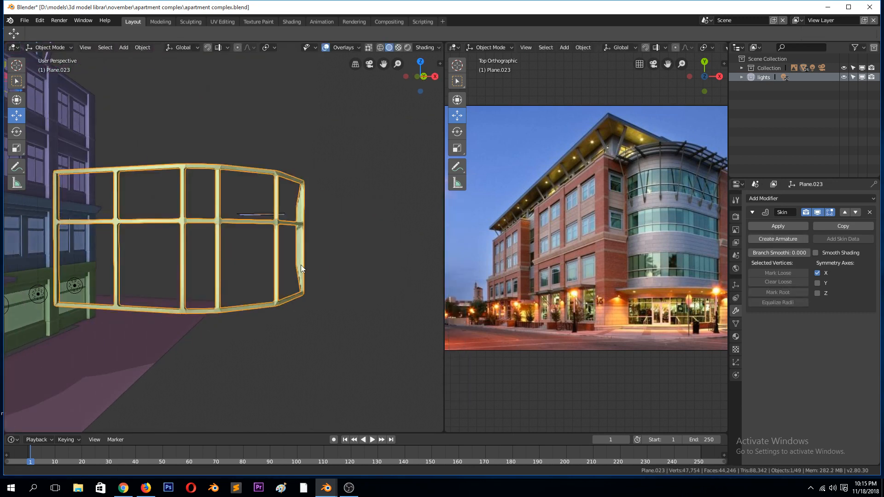
middle_drag(239, 281, 251, 285)
middle_drag(278, 303, 279, 305)
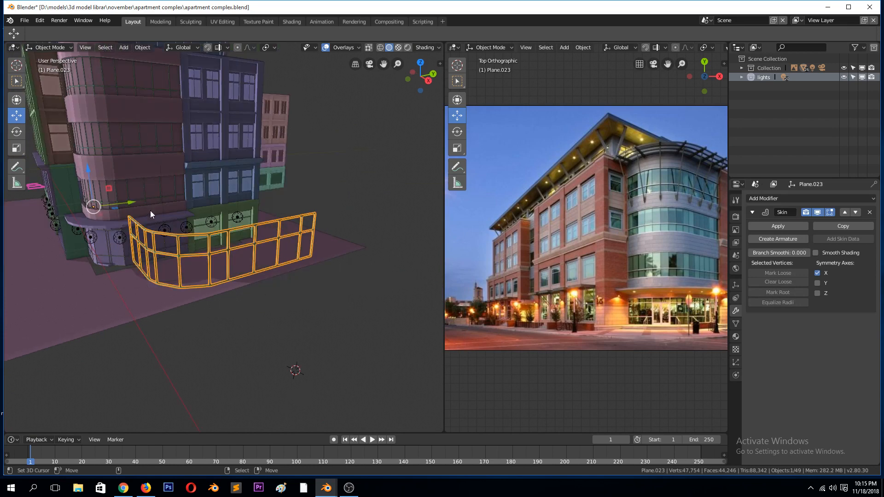
- Move the window band along X to the building's curved corner and check its placement in front view
middle_drag(148, 216, 206, 237)
scroll(252, 251, down, 4)
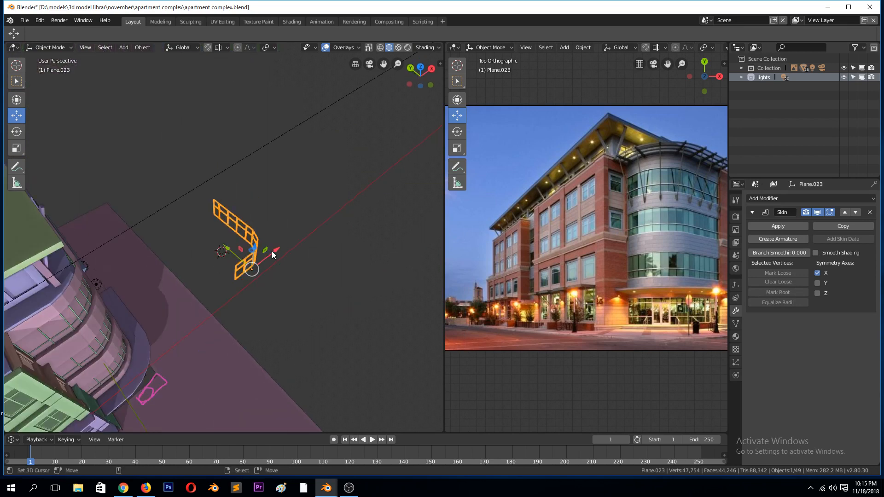
drag(271, 250, 81, 333)
key(KP_1)
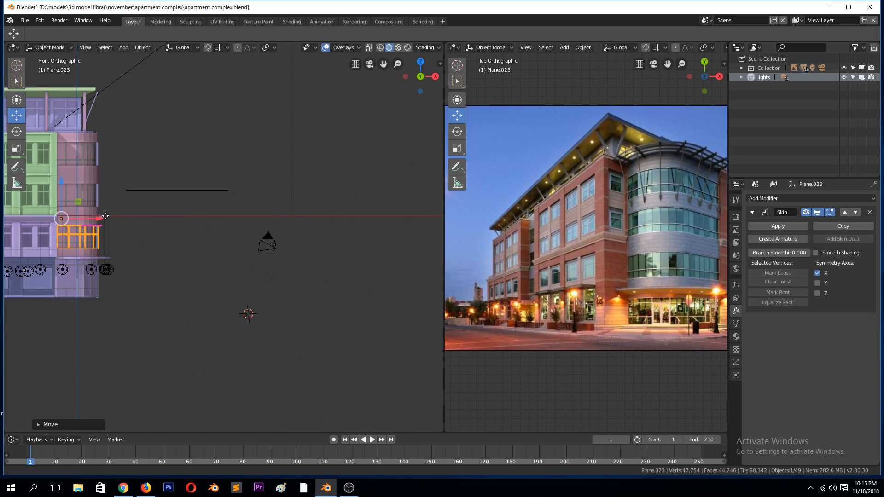
- Move the curved window band along X, clear of the building's corner, and view it in perspective
drag(99, 219, 203, 225)
middle_drag(203, 225, 198, 263)
scroll(195, 264, up, 4)
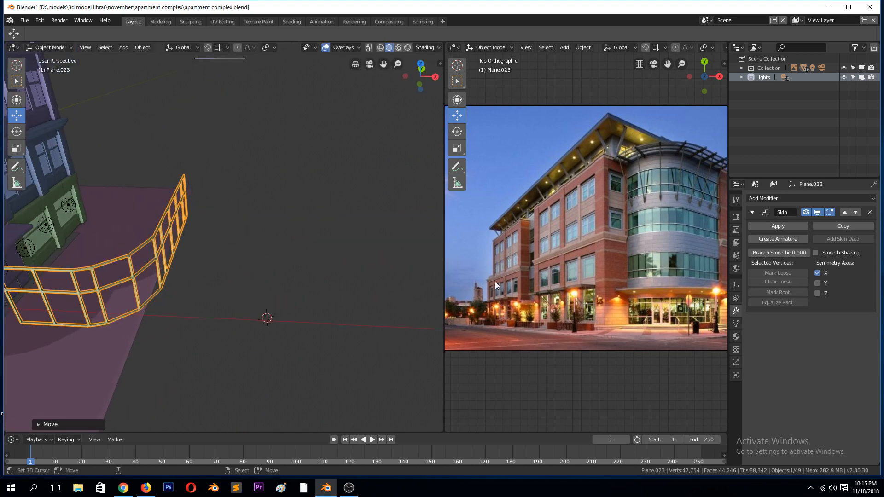
- Duplicate the window band in place and remove the Skin modifier from the copy to make the glass panes
key(shift+d)
right_click(384, 291)
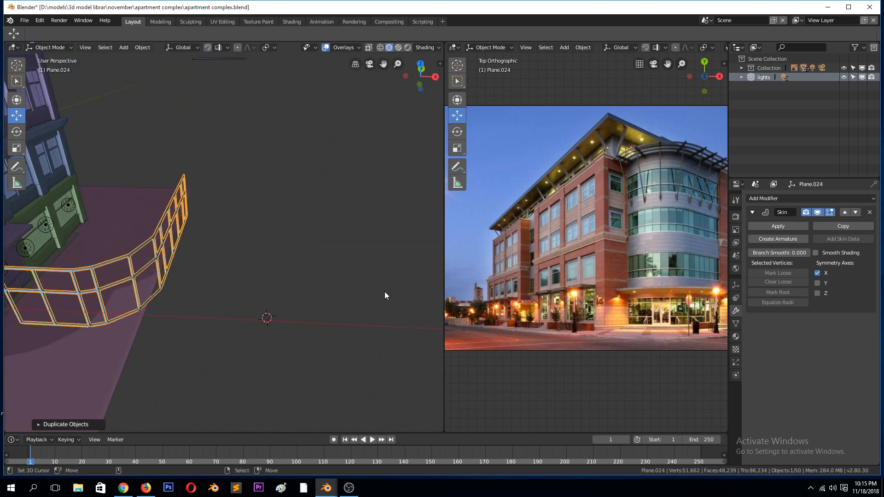
click(870, 212)
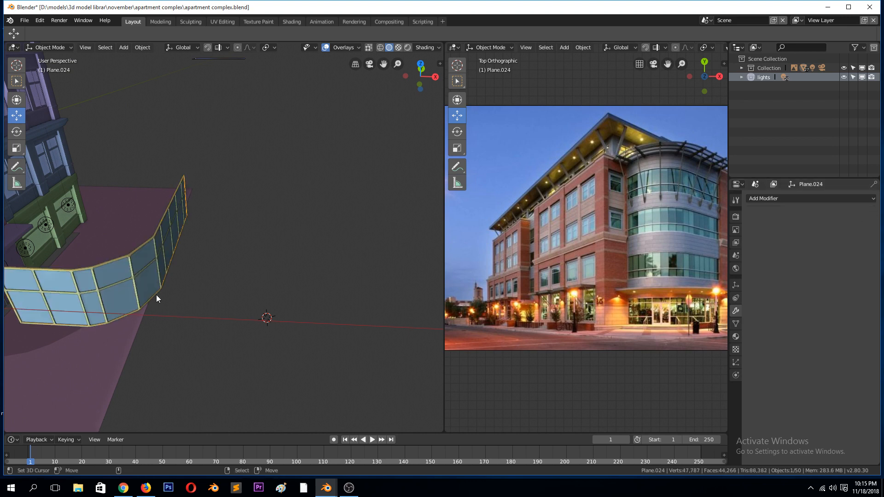
middle_drag(157, 299, 67, 272)
mouse_move(148, 239)
middle_down()
mouse_move(194, 249)
mouse_move(154, 226)
middle_up()
- Compare the skinned frame with the plain glass copy by selecting each, and view them against the whole building
key(alt+a)
click(144, 227)
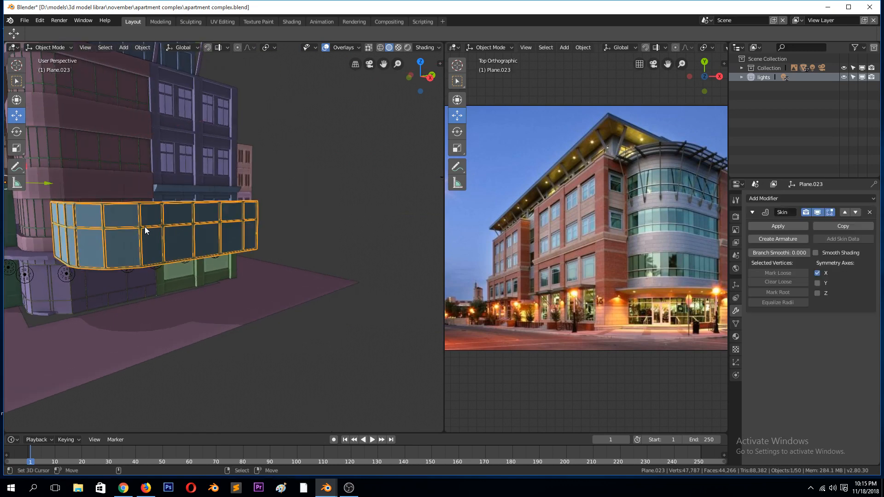
click(122, 256)
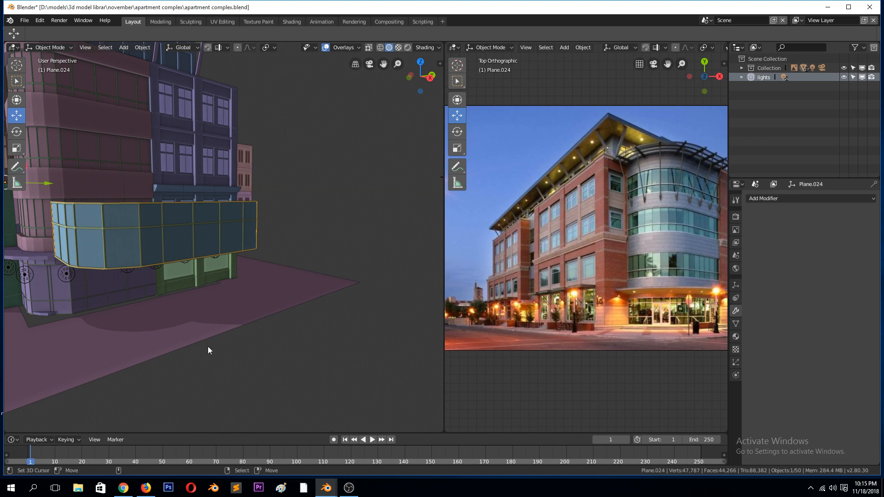
scroll(208, 347, down, 3)
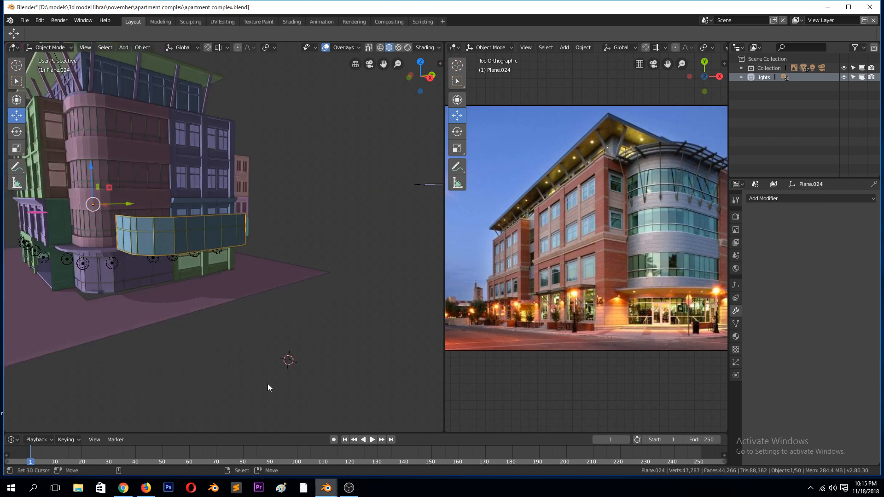
middle_drag(270, 388, 115, 222)
middle_drag(217, 150, 227, 189)
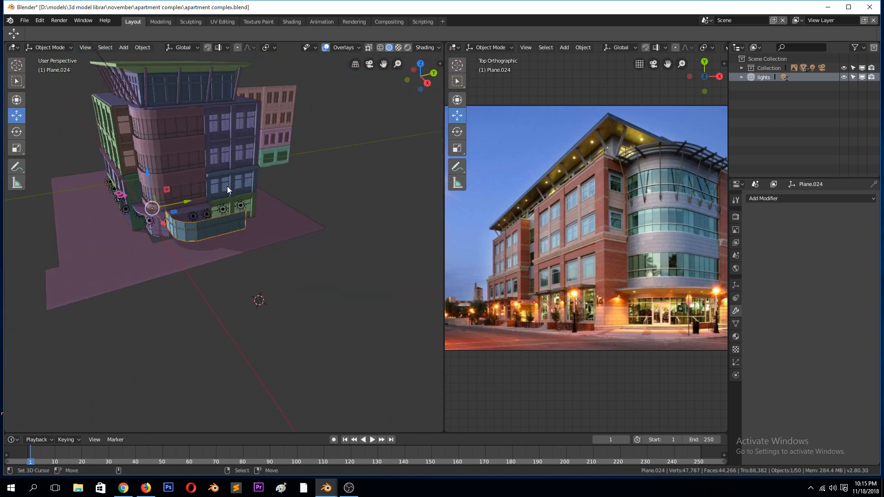
- Try moving the curved corner's glass and window frames away from the building, and undo the moves
right_click(169, 120)
shift+right_click(167, 126)
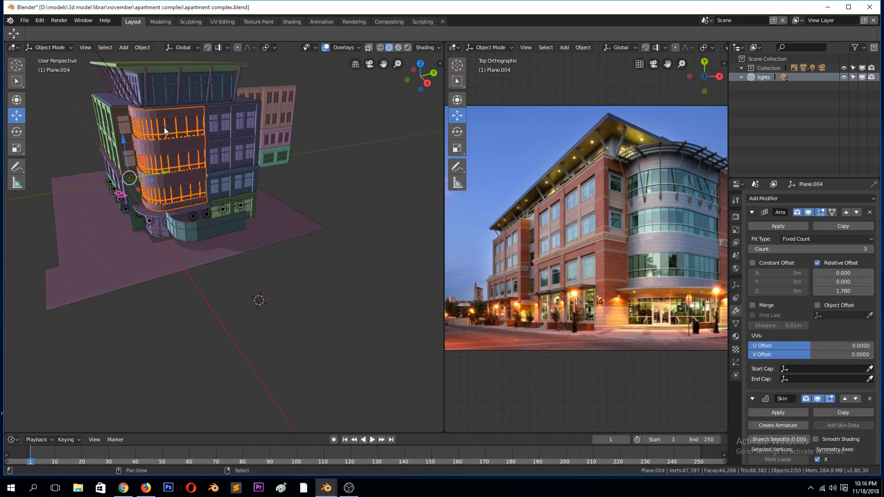
middle_drag(167, 176, 204, 189)
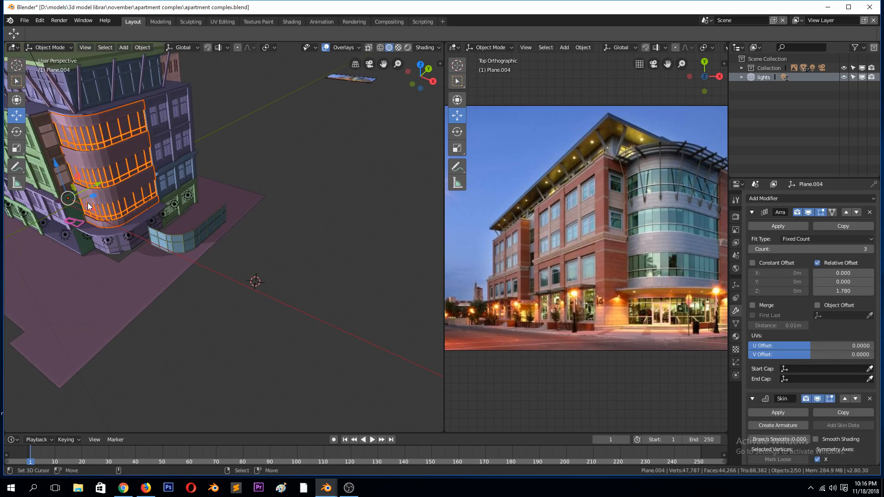
right_drag(89, 206, 252, 265)
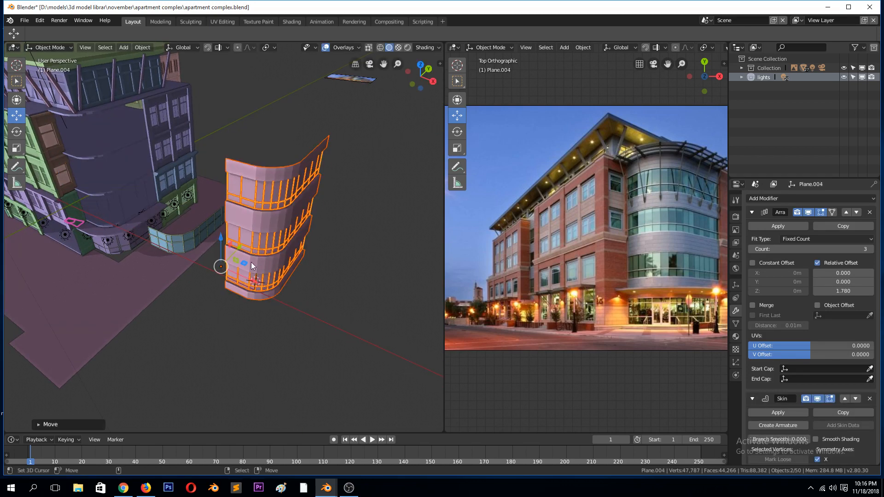
drag(245, 242, 316, 158)
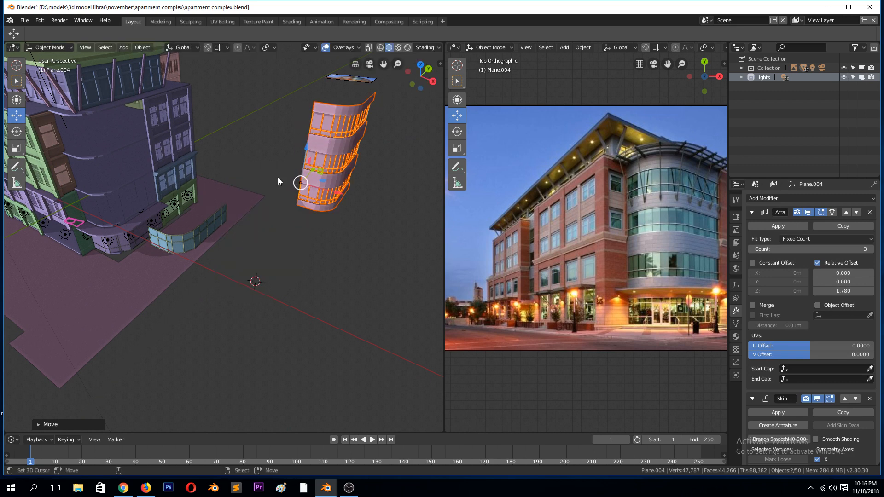
key(ctrl+z)
key(ctrl+z)
- Select the whole building with its ground and lights, duplicate it, and place the copy behind the original
scroll(139, 187, down, 3)
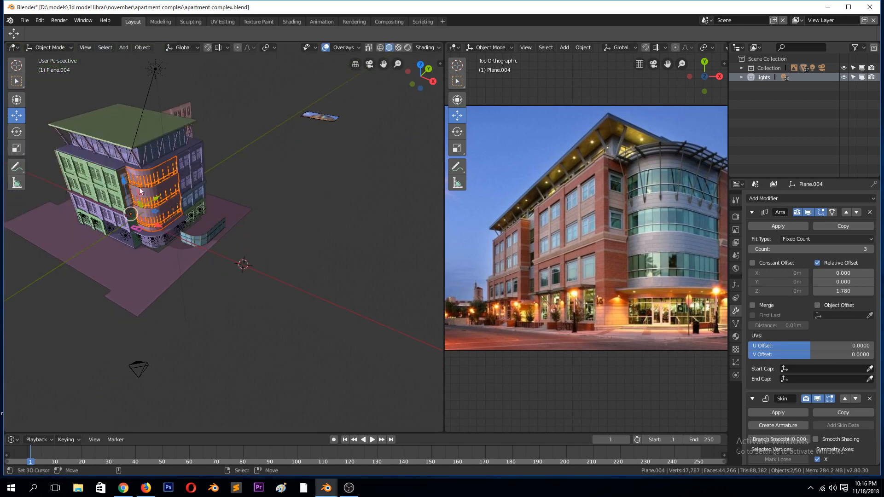
key(alt+a)
drag(56, 123, 221, 248)
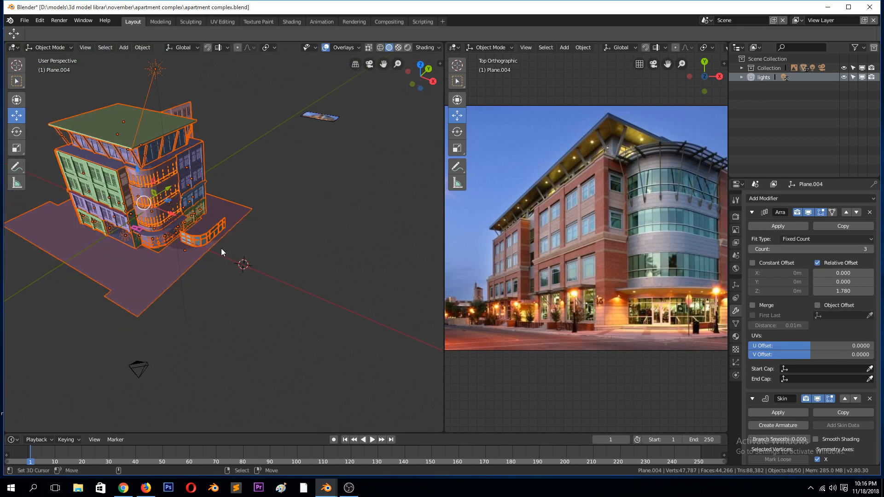
key(shift+d)
right_click(174, 205)
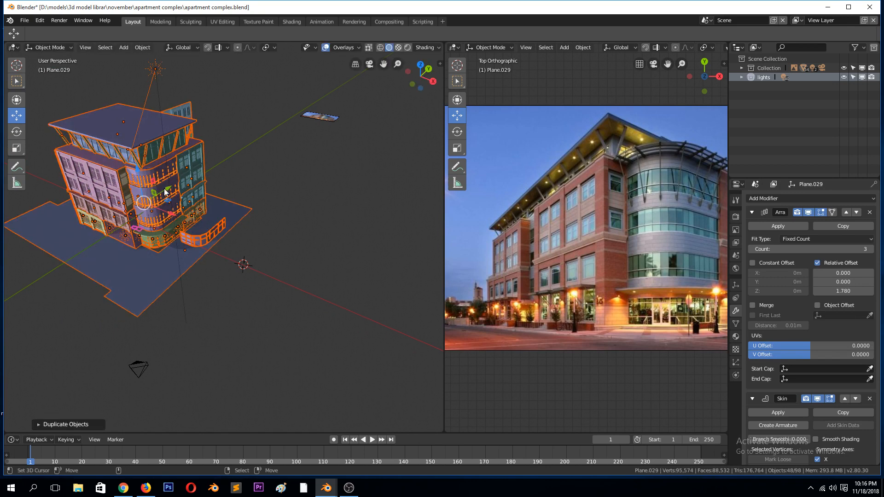
drag(164, 193, 291, 141)
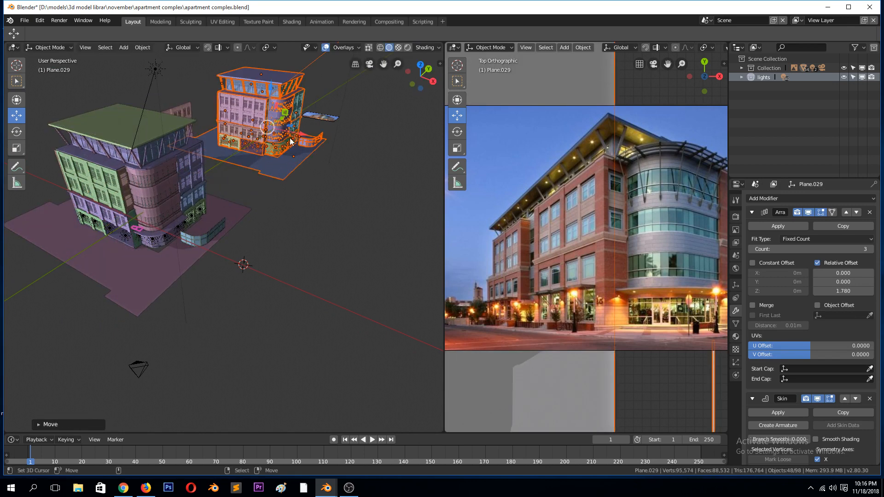
- Shorten the duplicated building's overhanging upper facade by lowering its horizontal Array count until it ends at the roofed block
key(KP_Decimal)
middle_drag(206, 287, 170, 295)
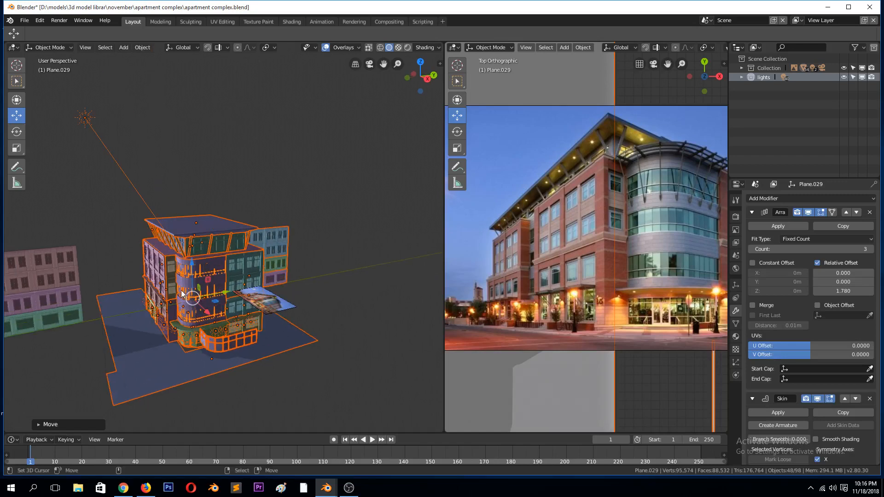
key(alt+a)
middle_drag(168, 336, 296, 346)
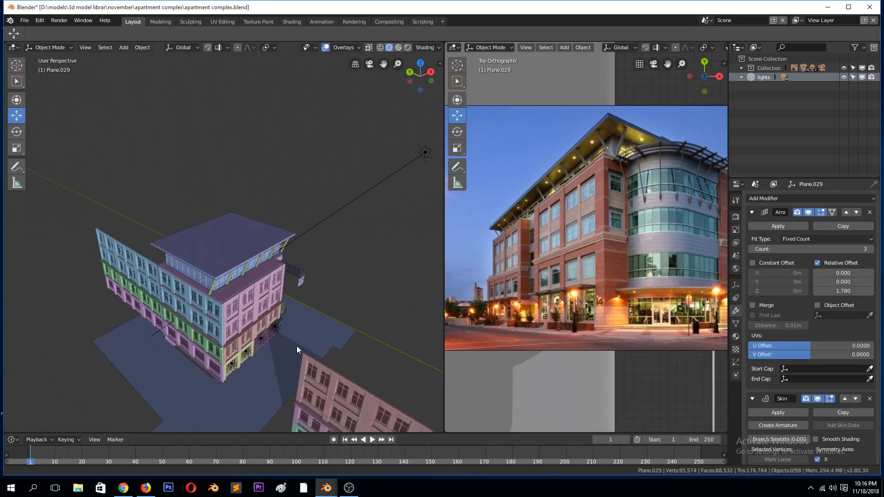
click(131, 286)
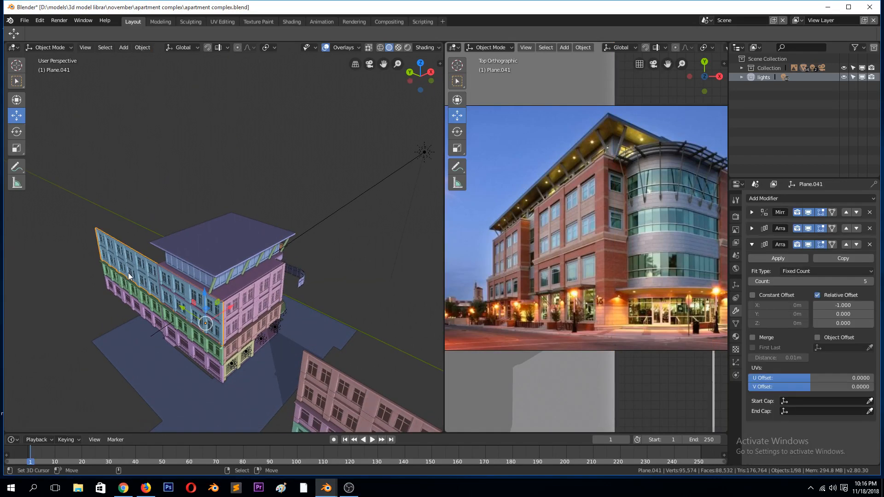
click(752, 281)
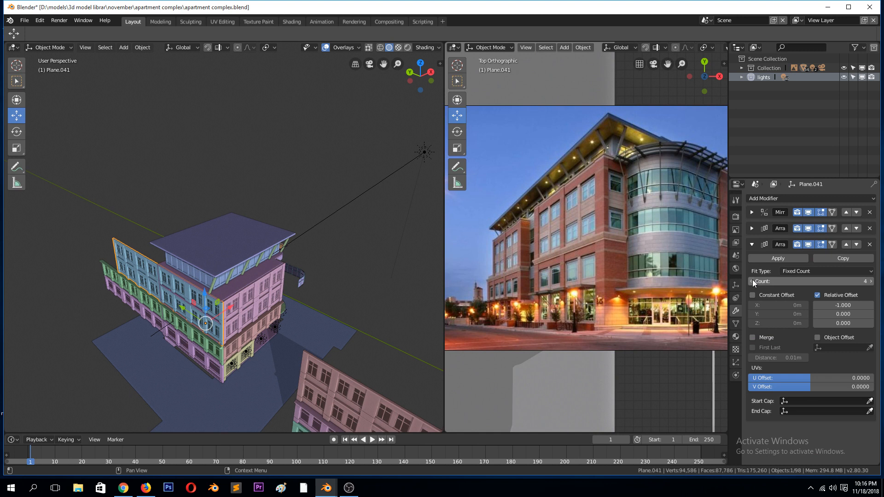
- Set the Array count of the duplicated building's lower long facade to 2
click(115, 305)
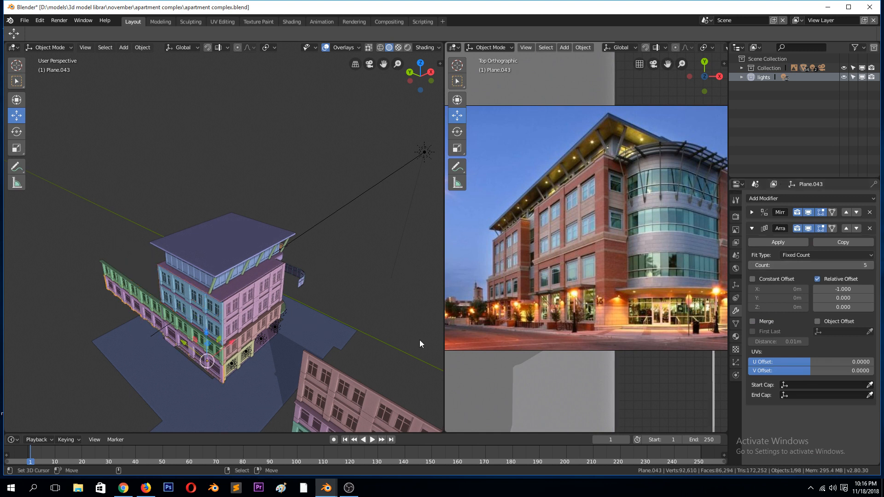
double_click(752, 266)
double_click(752, 266)
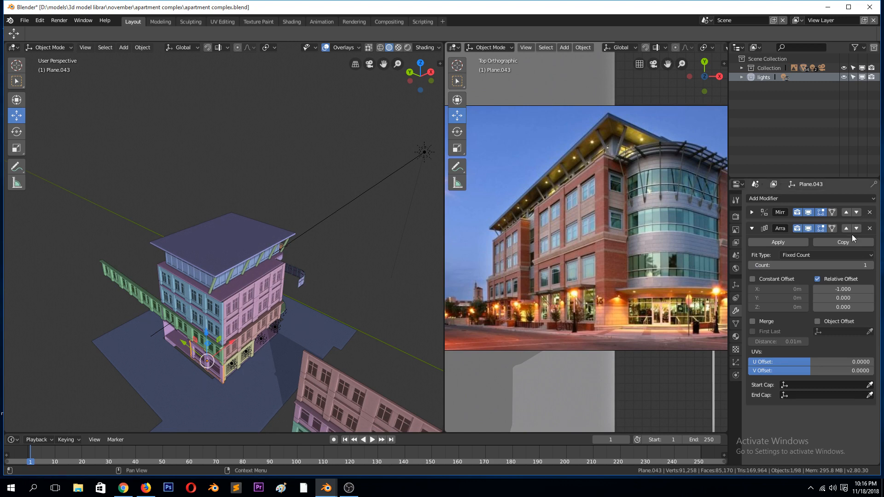
click(870, 265)
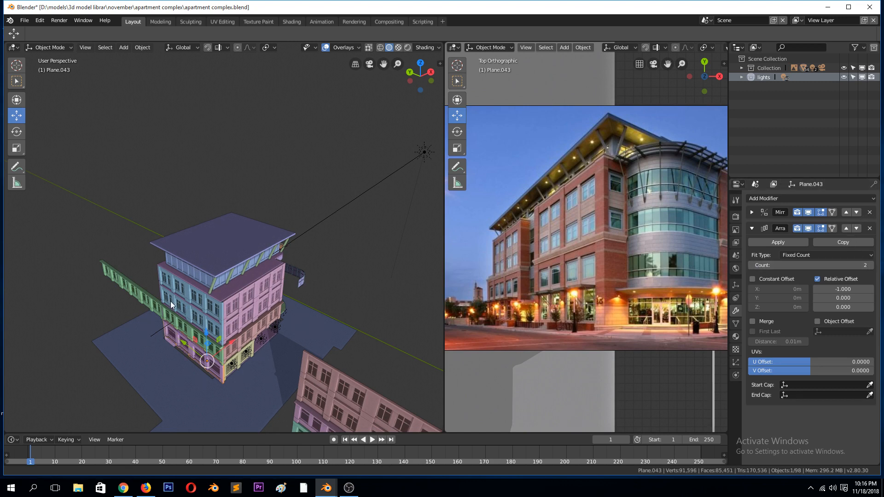
- Delete the curved glass and window frames from the duplicated building's corner
middle_drag(170, 301, 78, 267)
scroll(178, 301, up, 3)
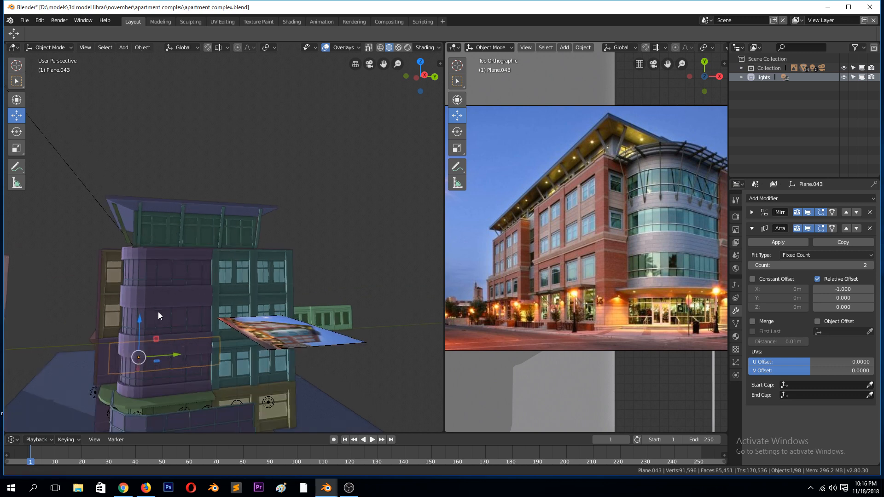
middle_drag(158, 312, 188, 315)
right_click(189, 305)
shift+right_click(186, 299)
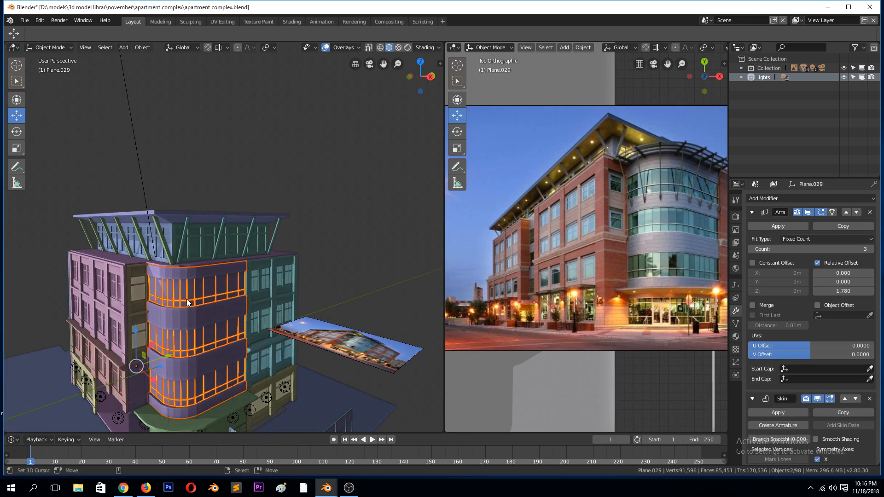
key(x)
click(186, 300)
- Try a vertical Array count of 4 on the upper facade beside the open corner, and restore it to 2
right_click(249, 280)
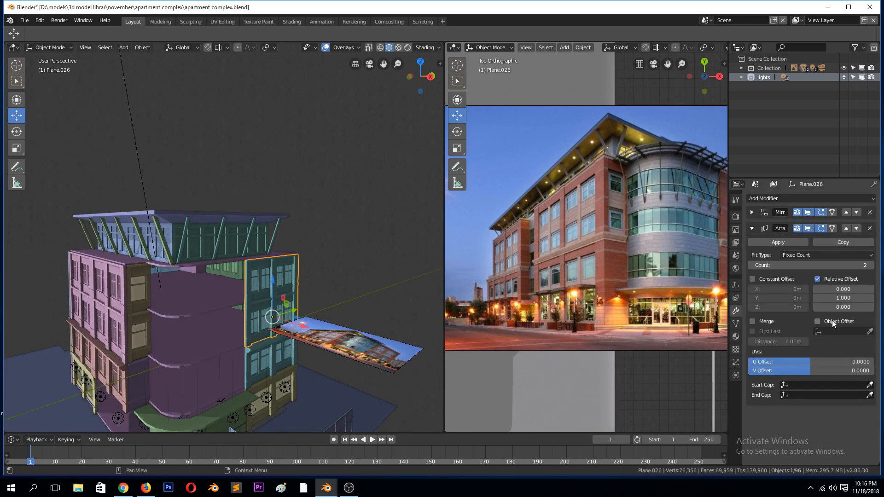
drag(865, 263, 831, 267)
click(753, 267)
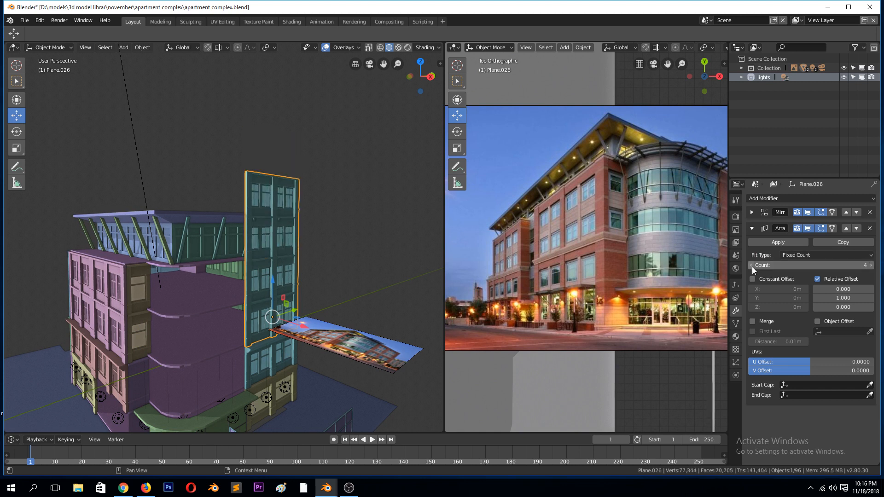
click(753, 267)
click(752, 266)
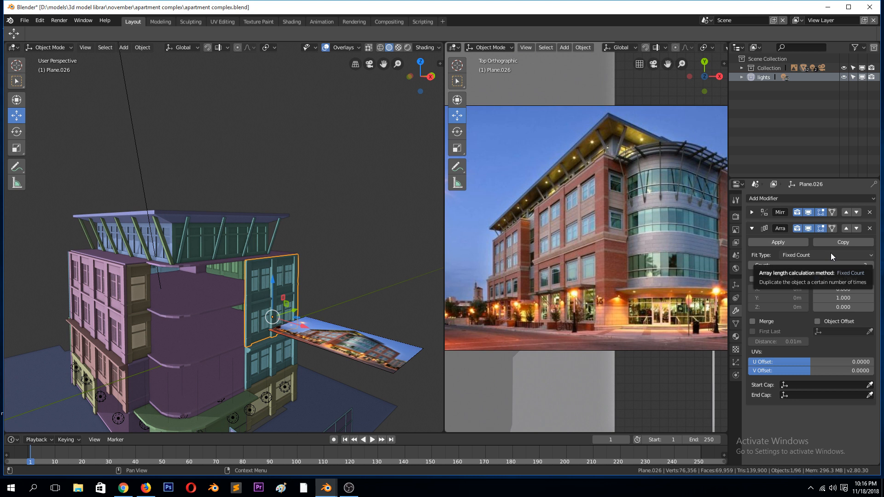
- Copy the upper facade's Array modifier and set the copy's relative offset to X 1 and Y 0
click(850, 242)
scroll(823, 407, down, 4)
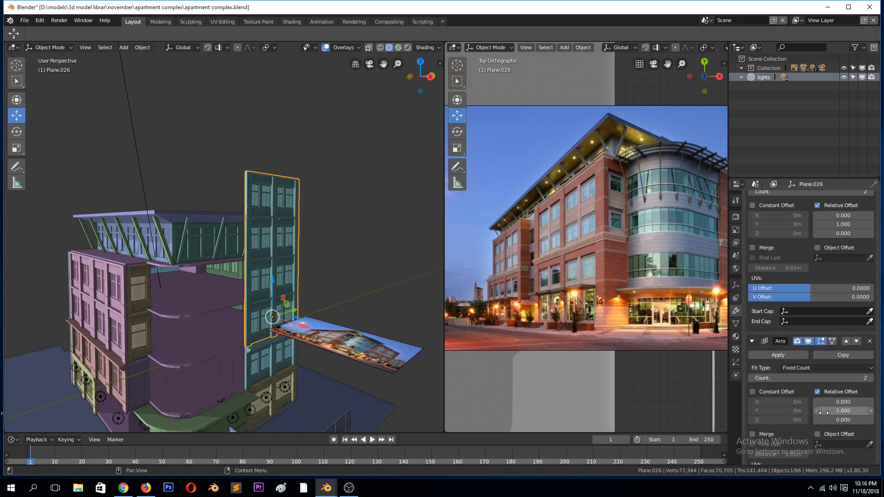
click(843, 402)
text(1)
key(Return)
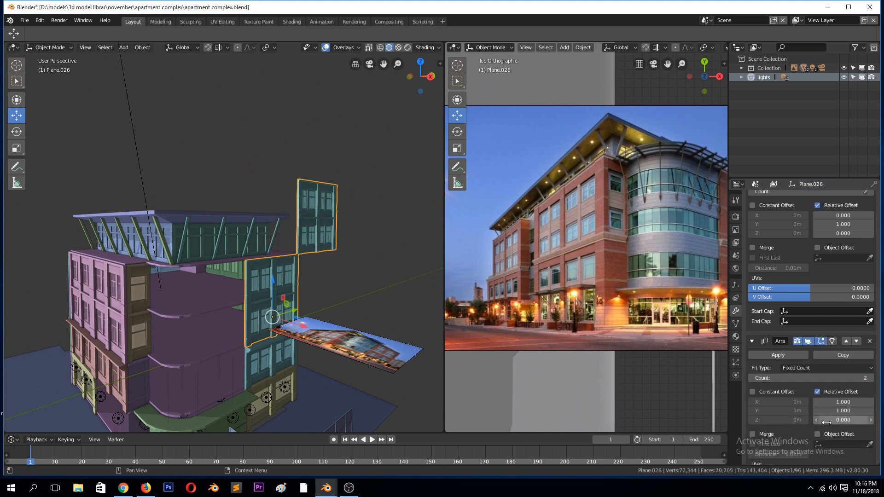
click(839, 411)
text(0)
key(Return)
- Try a relative X offset of -2 on the copied Array, and set it to -1 so the facade spans the corner
click(838, 399)
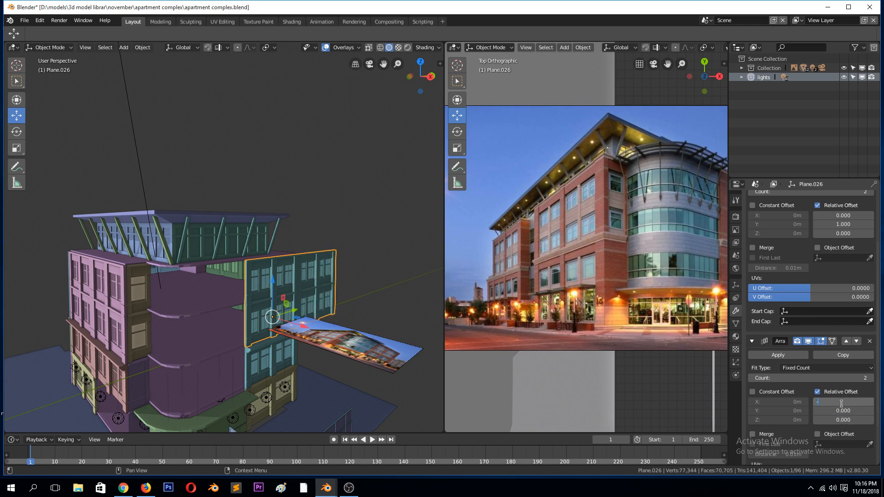
text(-2)
key(Return)
click(845, 403)
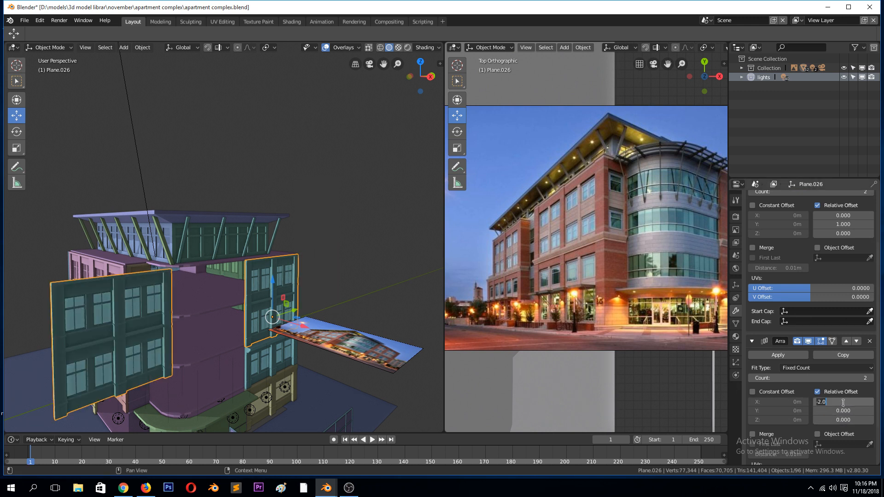
click(844, 402)
key(BackSpace)
text(1)
key(Return)
- Duplicate the narrow two-storey window panel on the upper floors beside the open corner, keeping the copy in place
middle_drag(176, 274, 135, 263)
click(226, 363)
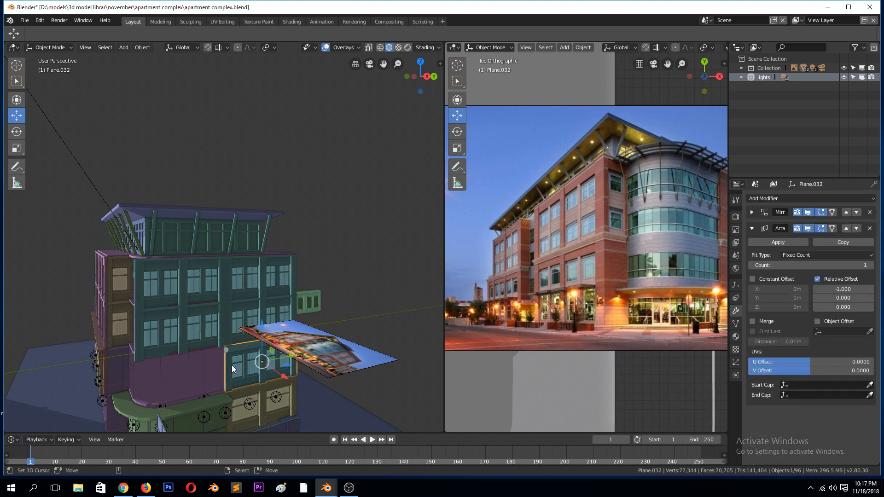
middle_drag(261, 316, 252, 359)
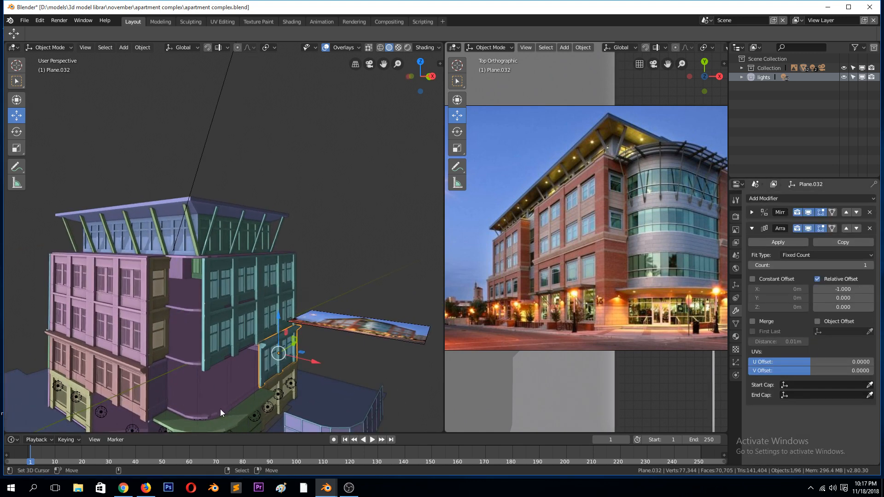
middle_drag(220, 409, 198, 391)
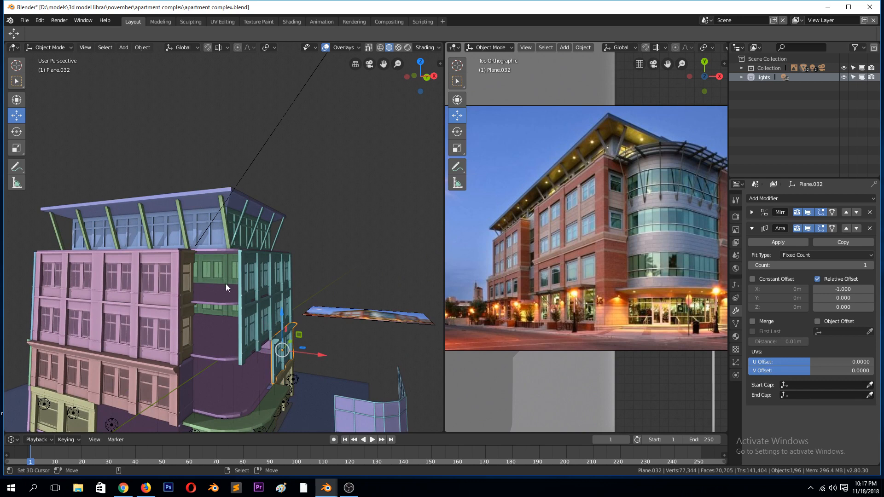
middle_drag(226, 288, 173, 299)
click(175, 300)
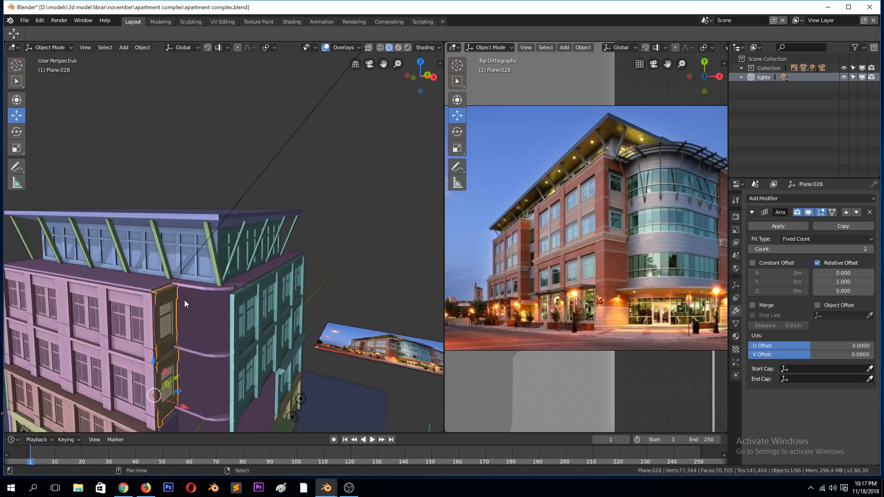
key(shift+d)
click(185, 300)
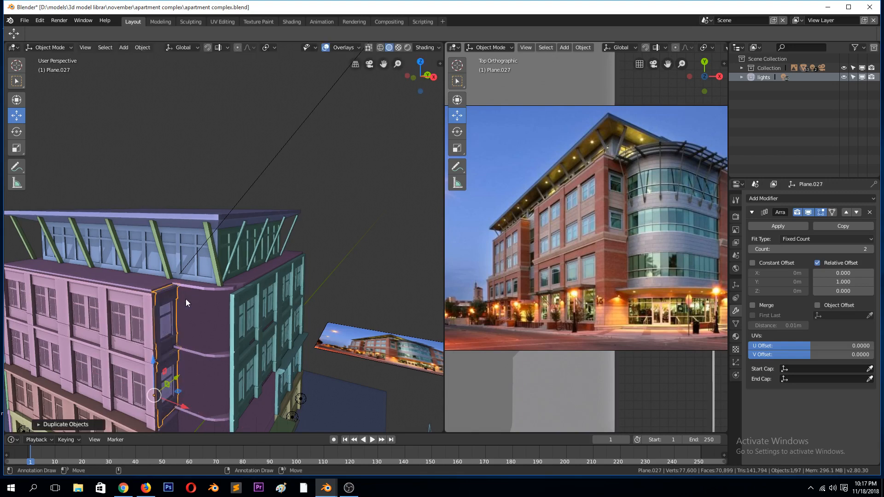
- Try to rotate the duplicated window panel 90° about the global Z axis
key(r)
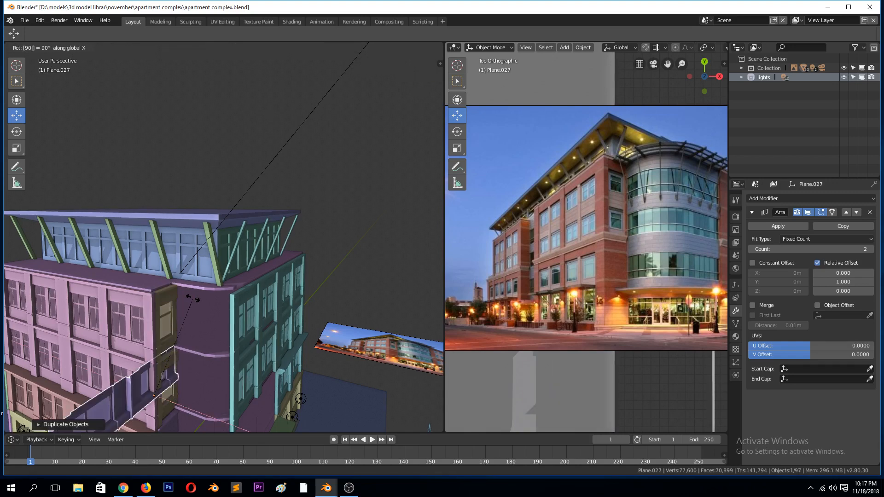
text(z90)
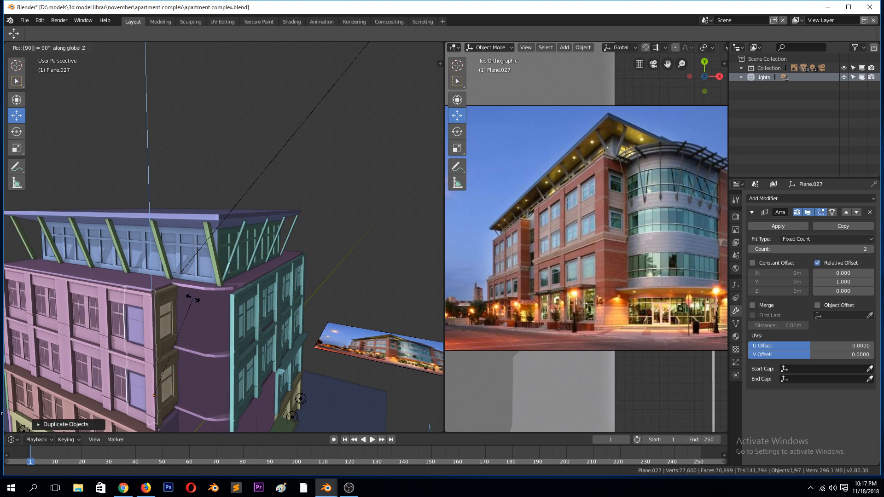
click(193, 298)
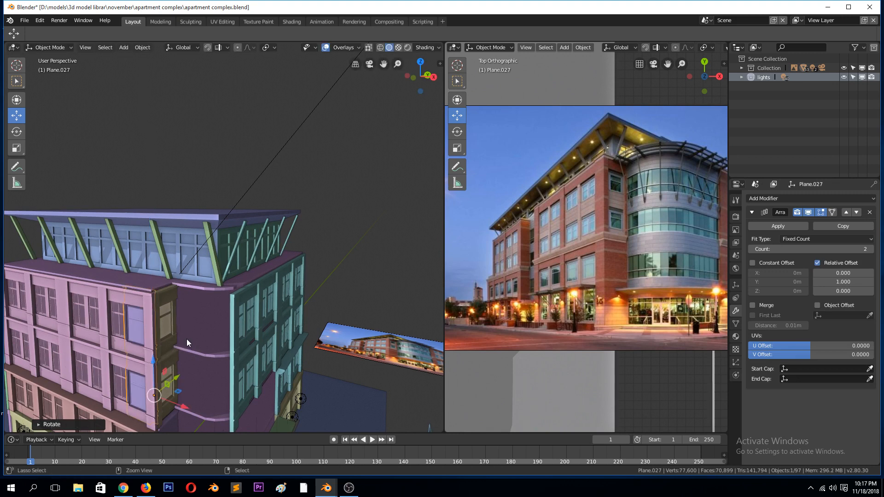
click(189, 337)
- Rotate the duplicated window panel -90° about the global Z axis, move it into the open corner, and deselect it
key(r)
text(z)
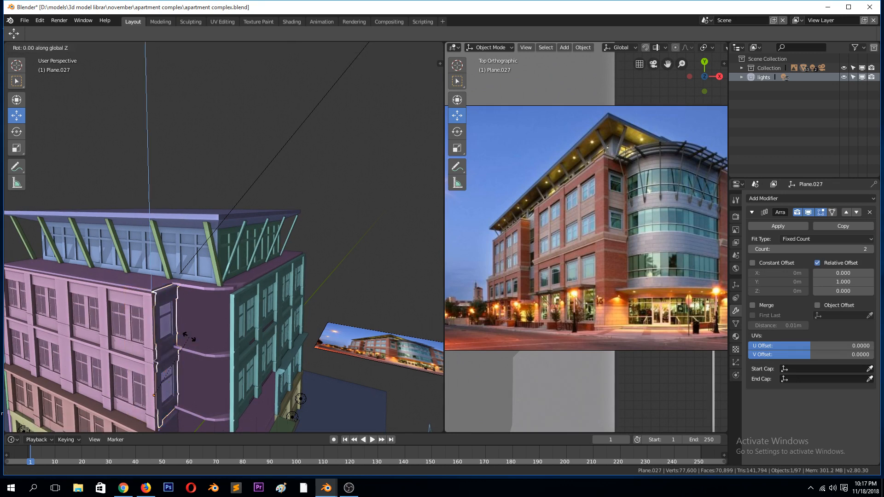
text(-45)
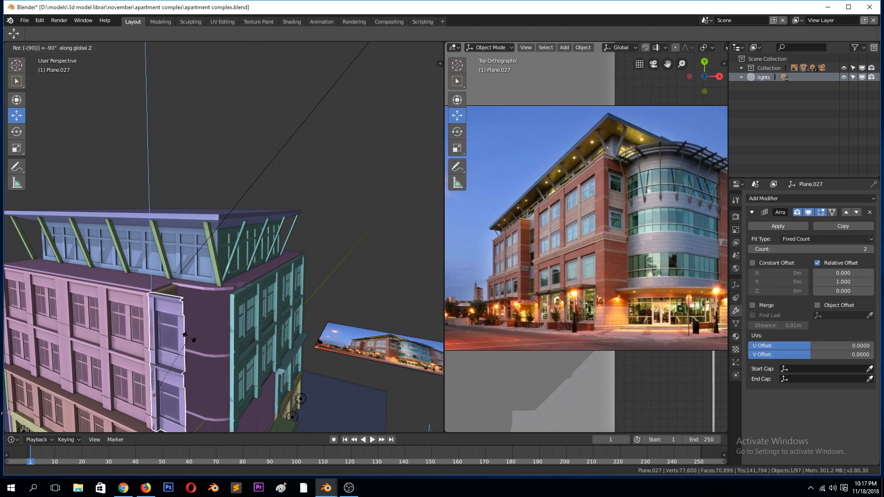
click(189, 338)
drag(182, 370, 210, 357)
key(alt+a)
mouse_move(252, 363)
middle_down()
mouse_move(284, 340)
mouse_move(219, 355)
mouse_move(263, 360)
middle_up()
scroll(221, 355, down, 4)
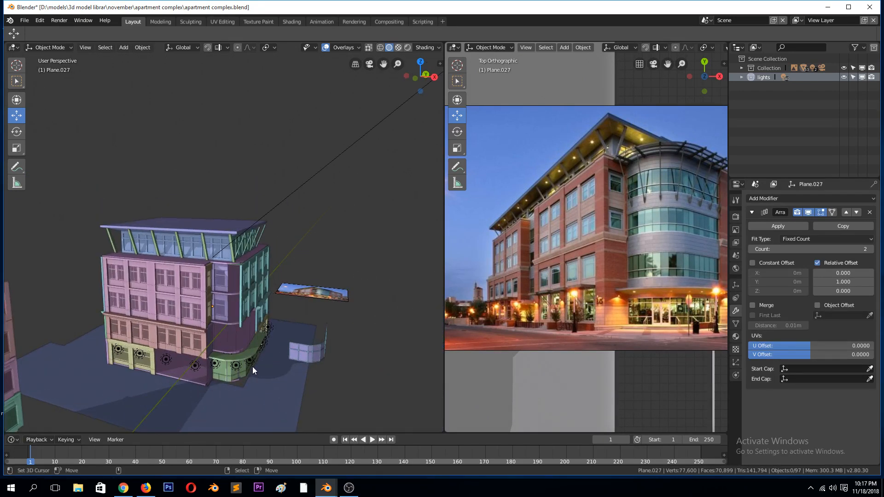